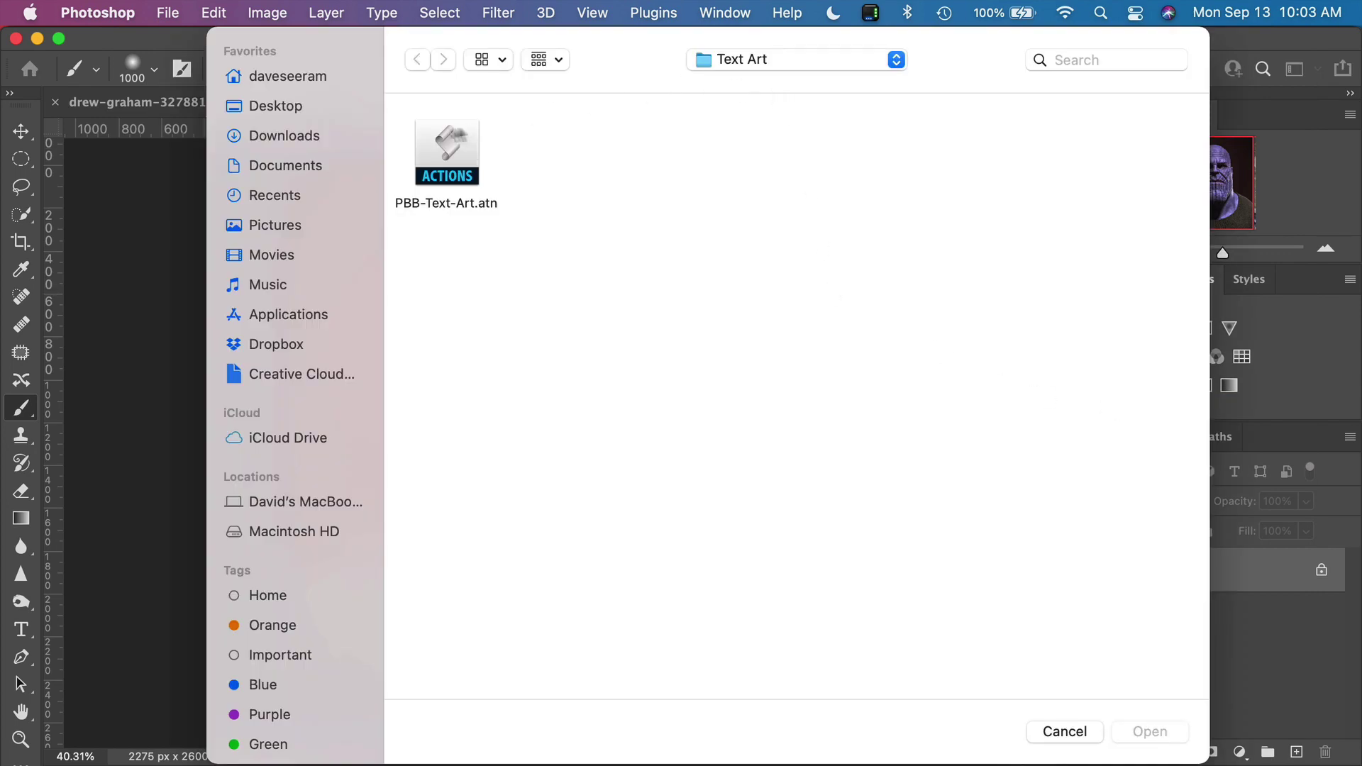
Load the PBB-Text-Art.atn action file from the Text Art folder in the Desktop's Downloads folder.
{"action": "left_click", "coordinate": [307, 108]}
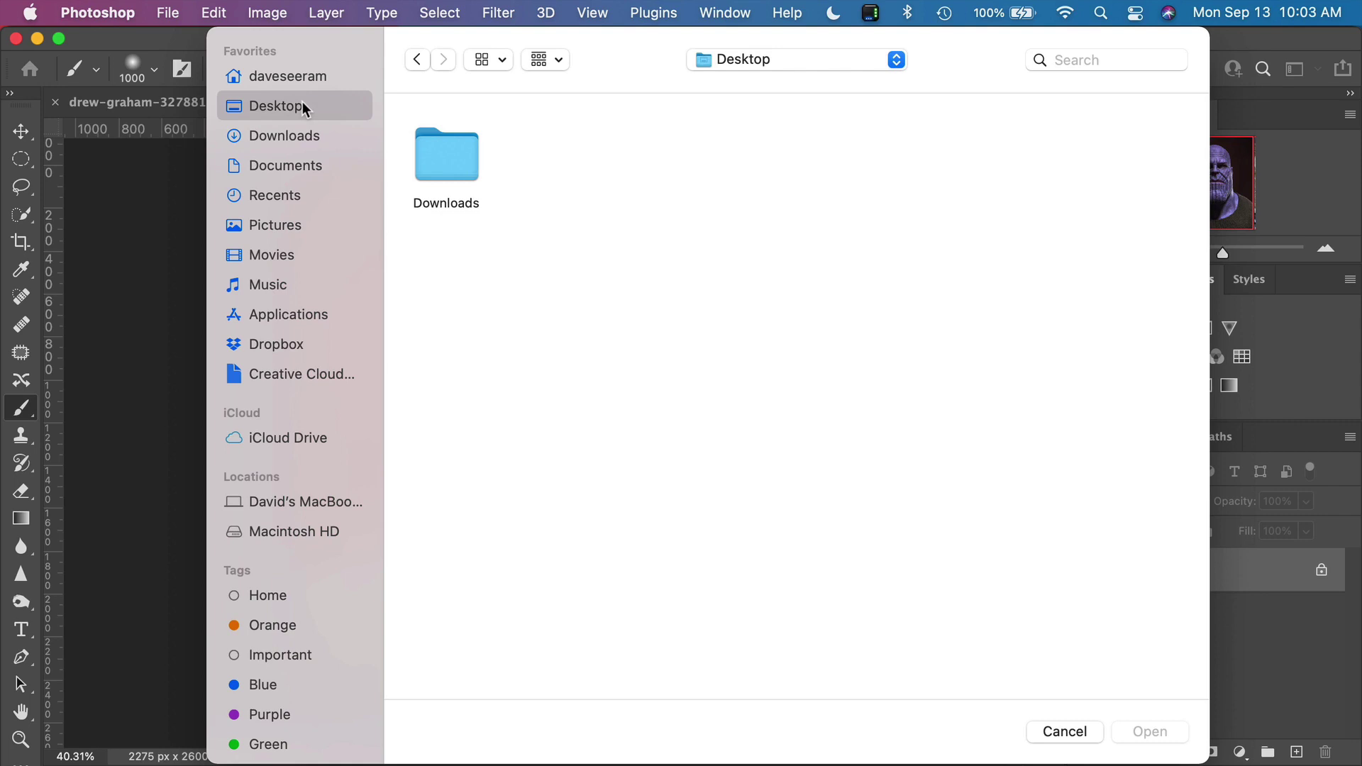
{"action": "double_click", "coordinate": [451, 156]}
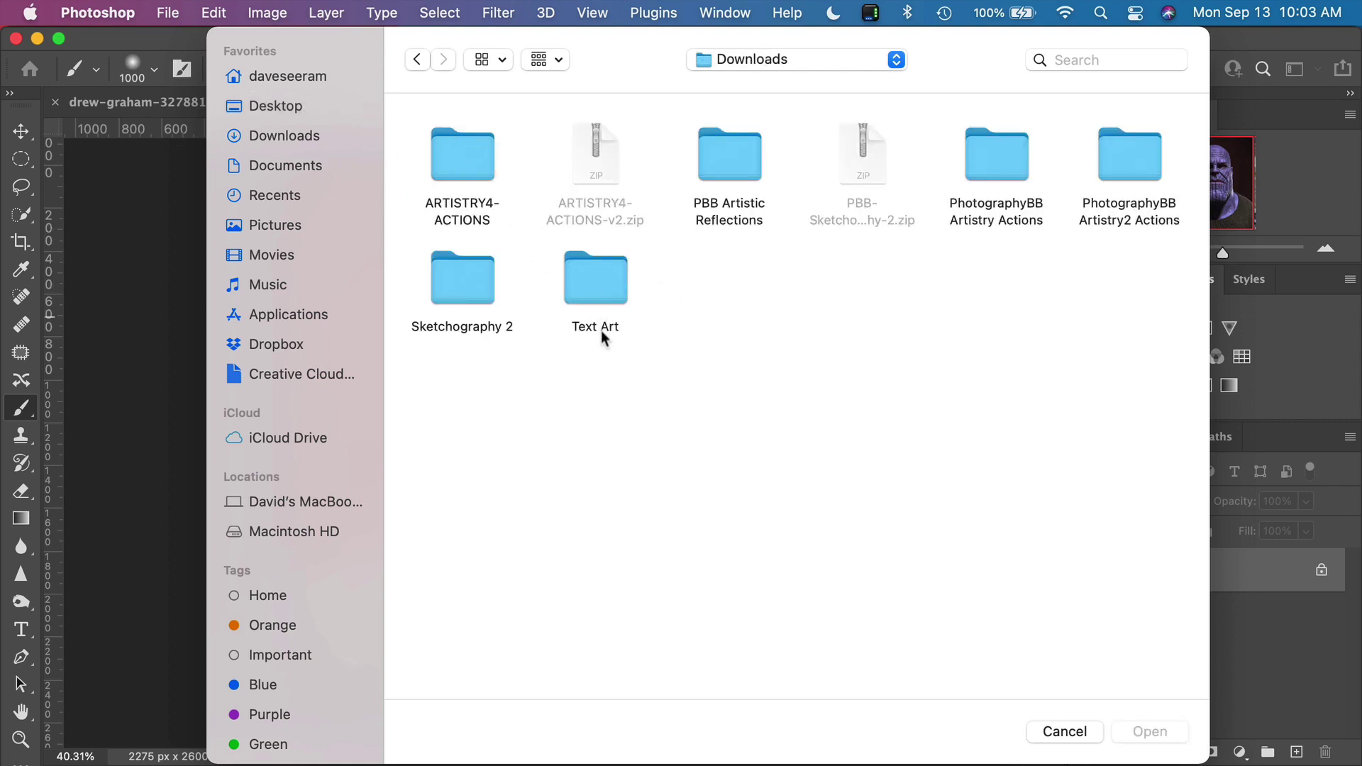
{"action": "double_click", "coordinate": [608, 297]}
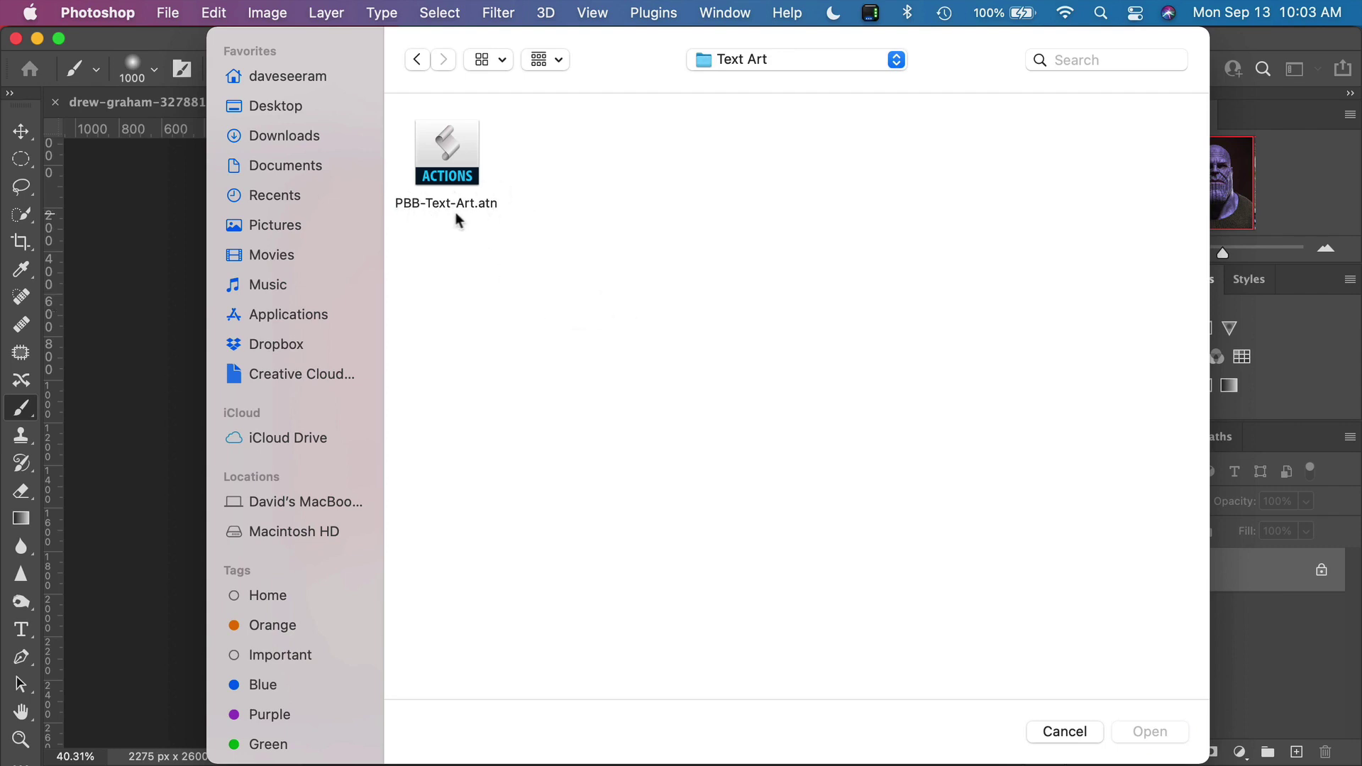
{"action": "left_click", "coordinate": [496, 209]}
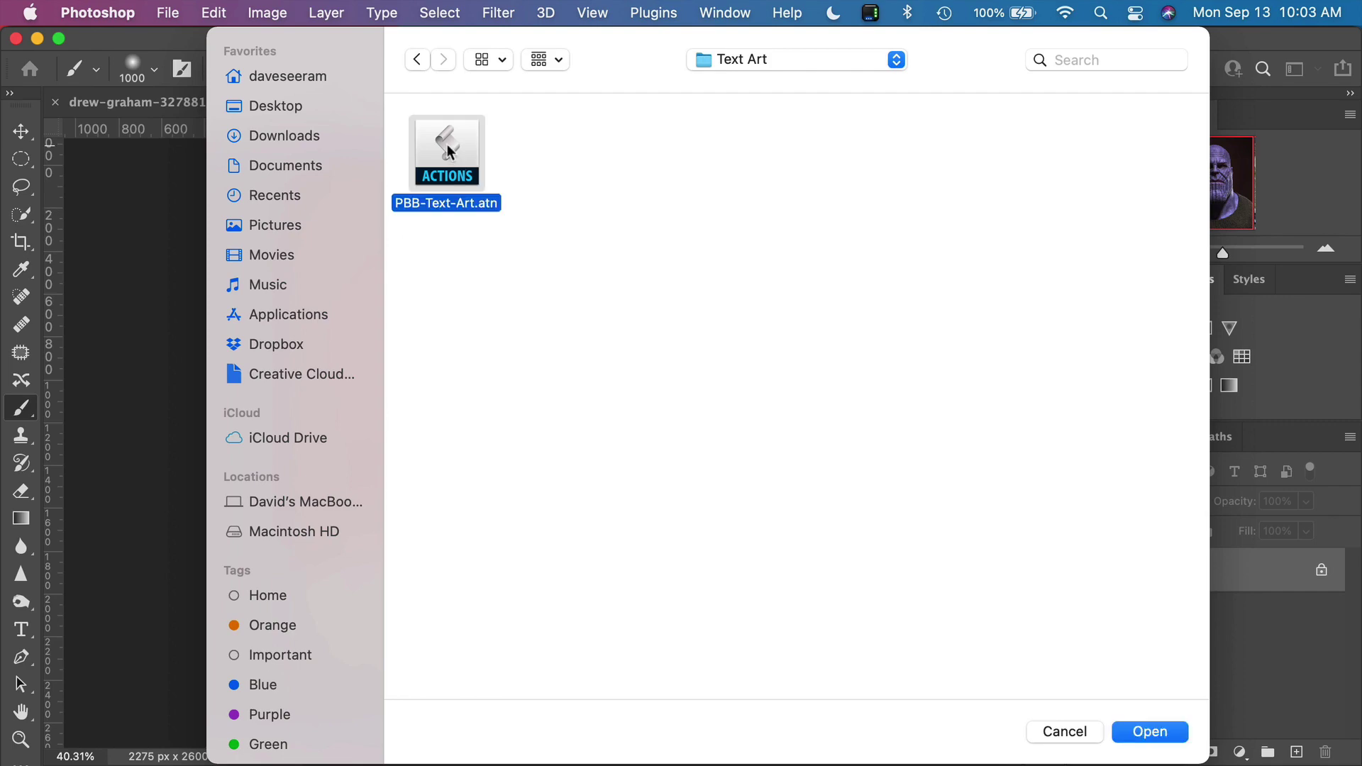
{"action": "left_click", "coordinate": [1131, 729]}
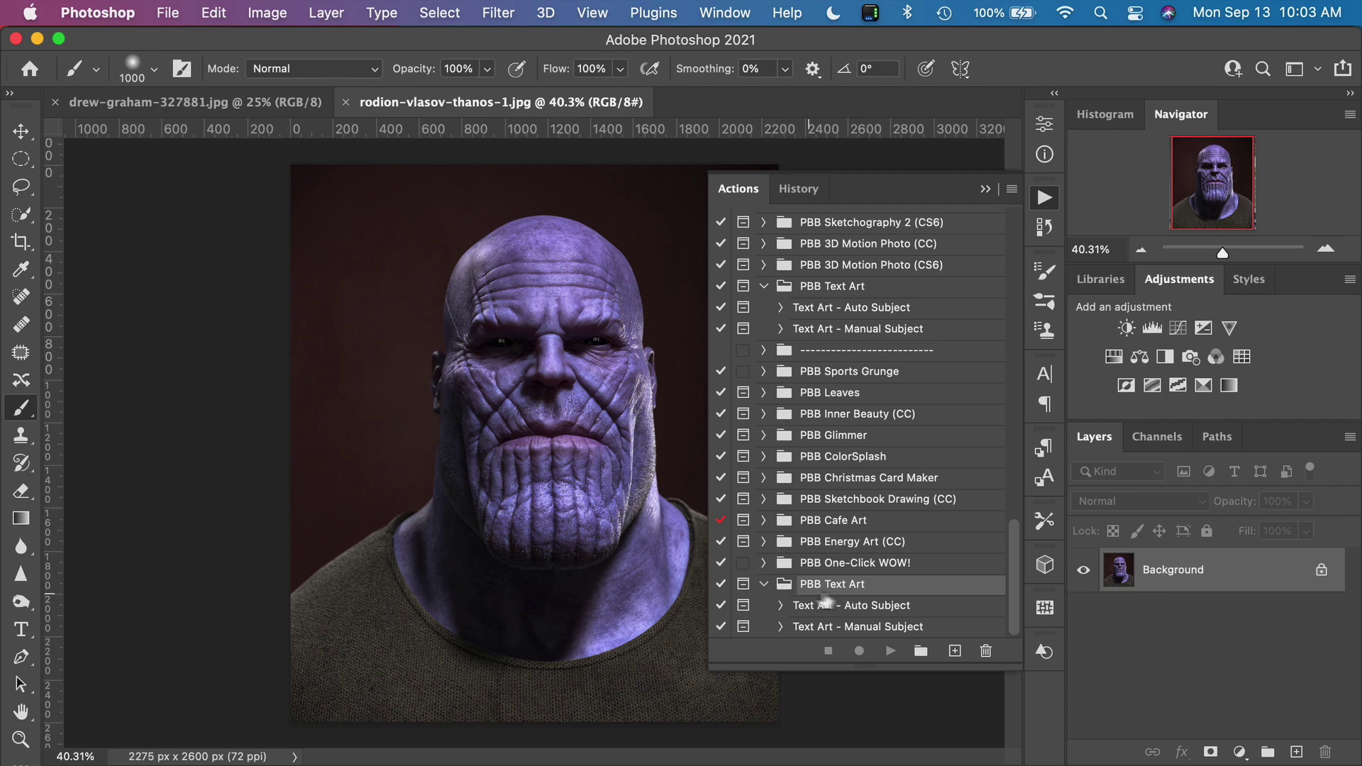
Play the Text Art - Auto Subject action from the newly loaded PBB Text Art set on the Thanos portrait.
{"action": "left_click", "coordinate": [764, 584]}
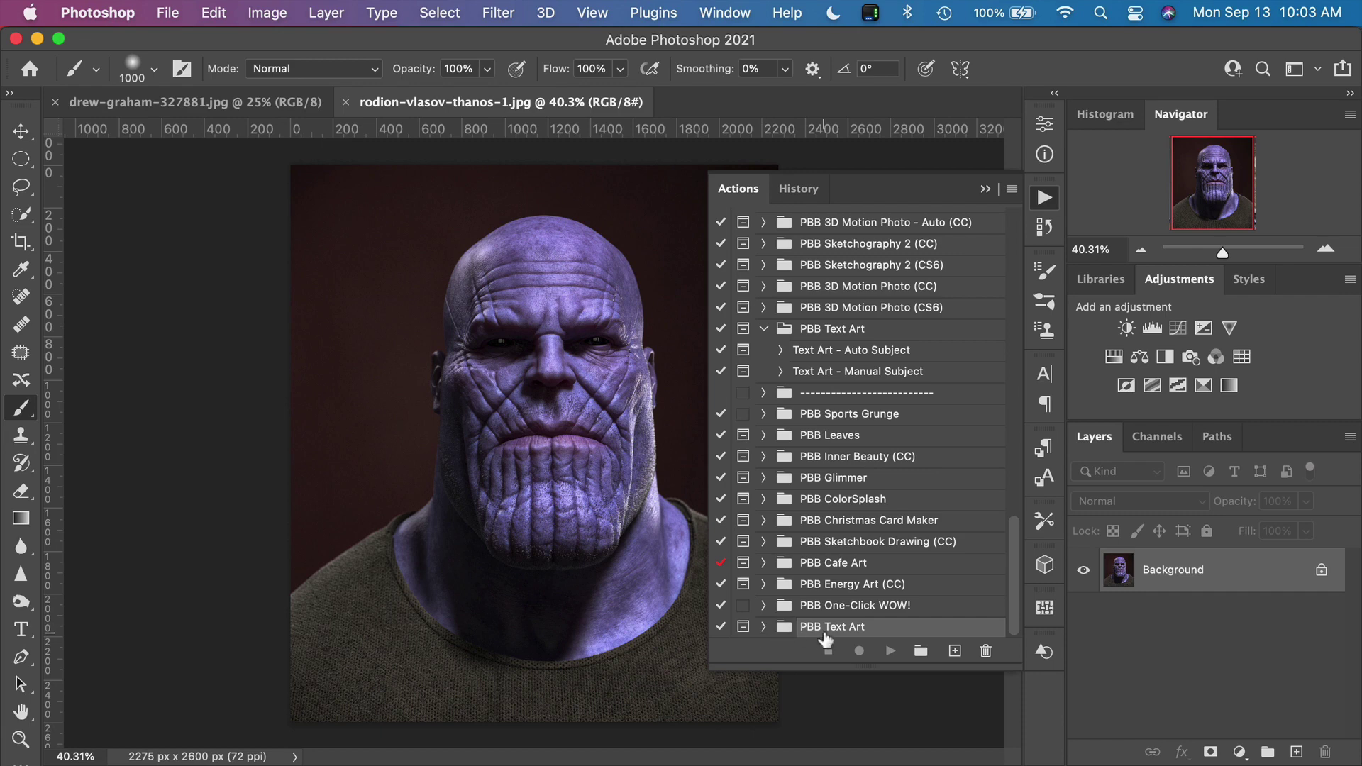
{"action": "left_click", "coordinate": [764, 628]}
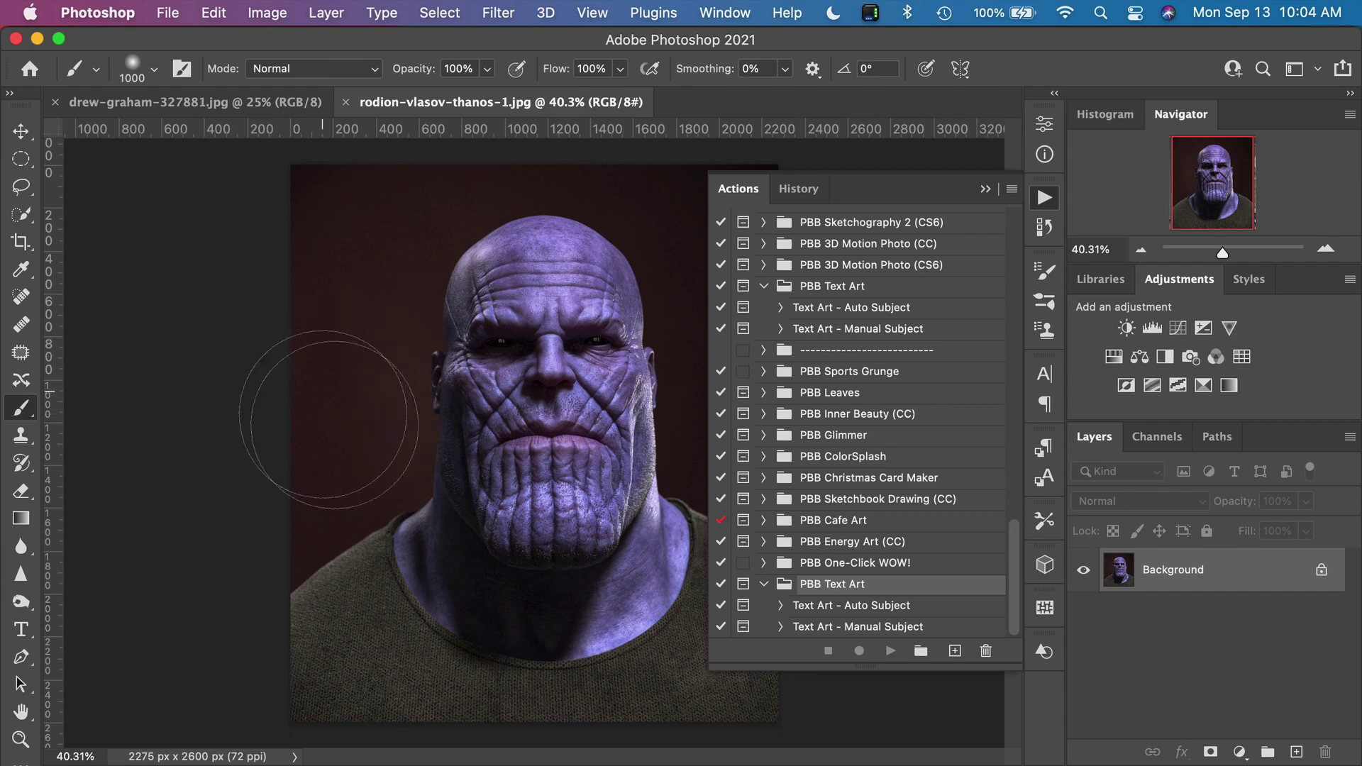
{"action": "scroll", "coordinate": [528, 392], "scroll_direction": "up", "scroll_amount": 5}
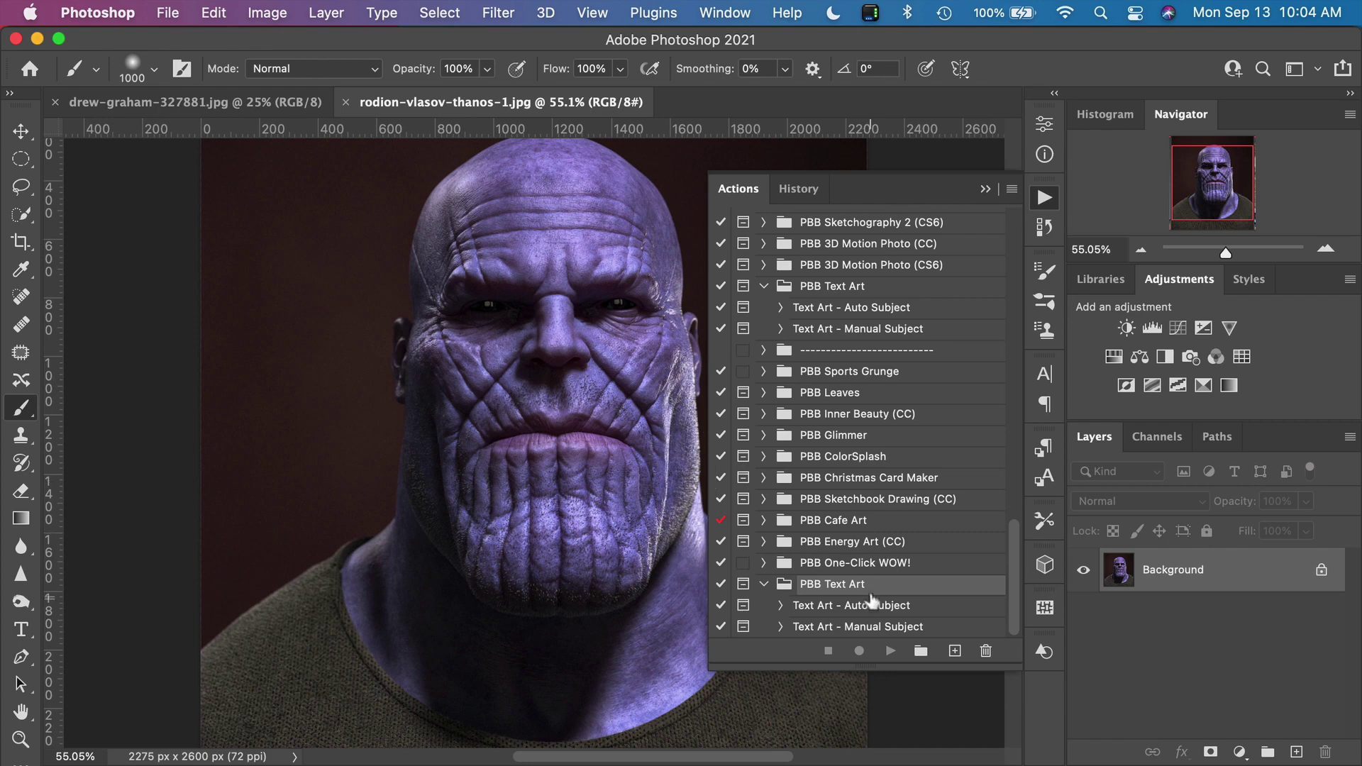
{"action": "left_click", "coordinate": [830, 611]}
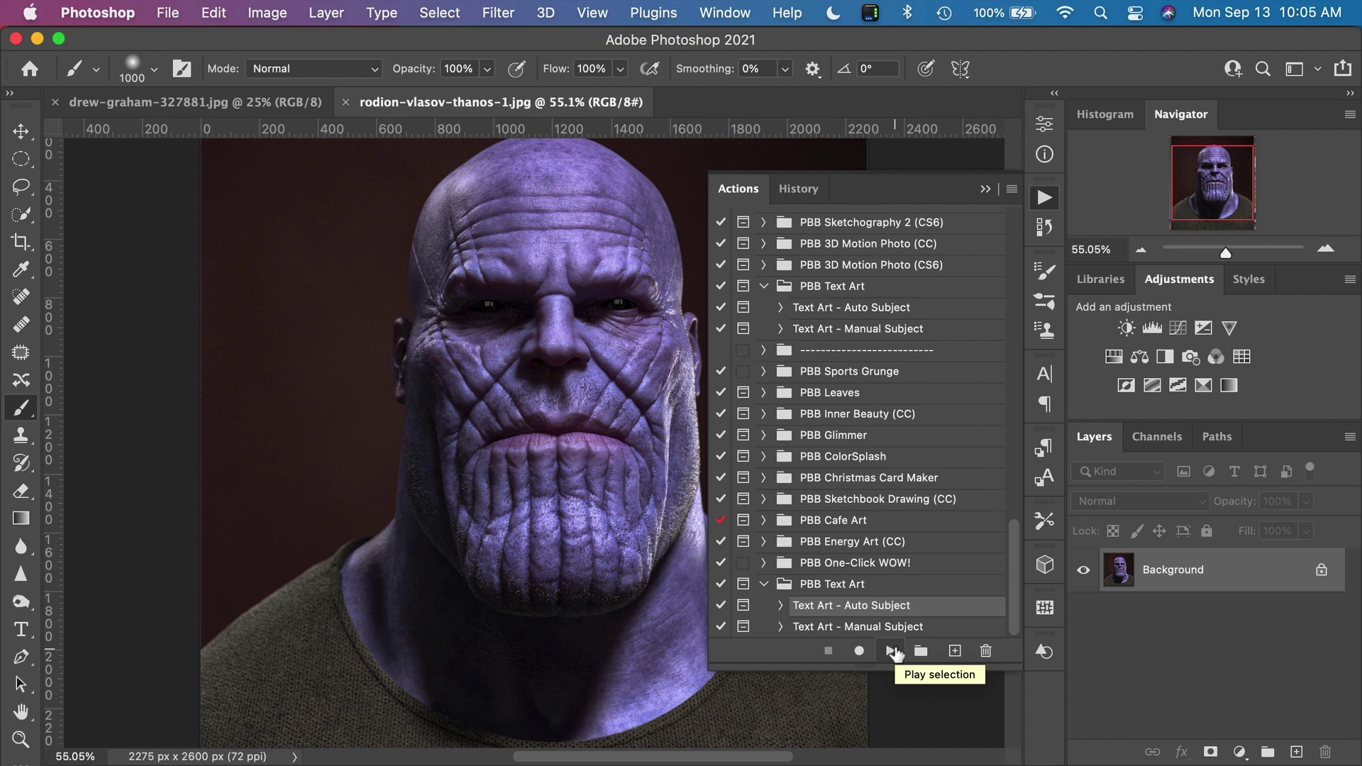
{"action": "left_click", "coordinate": [891, 651]}
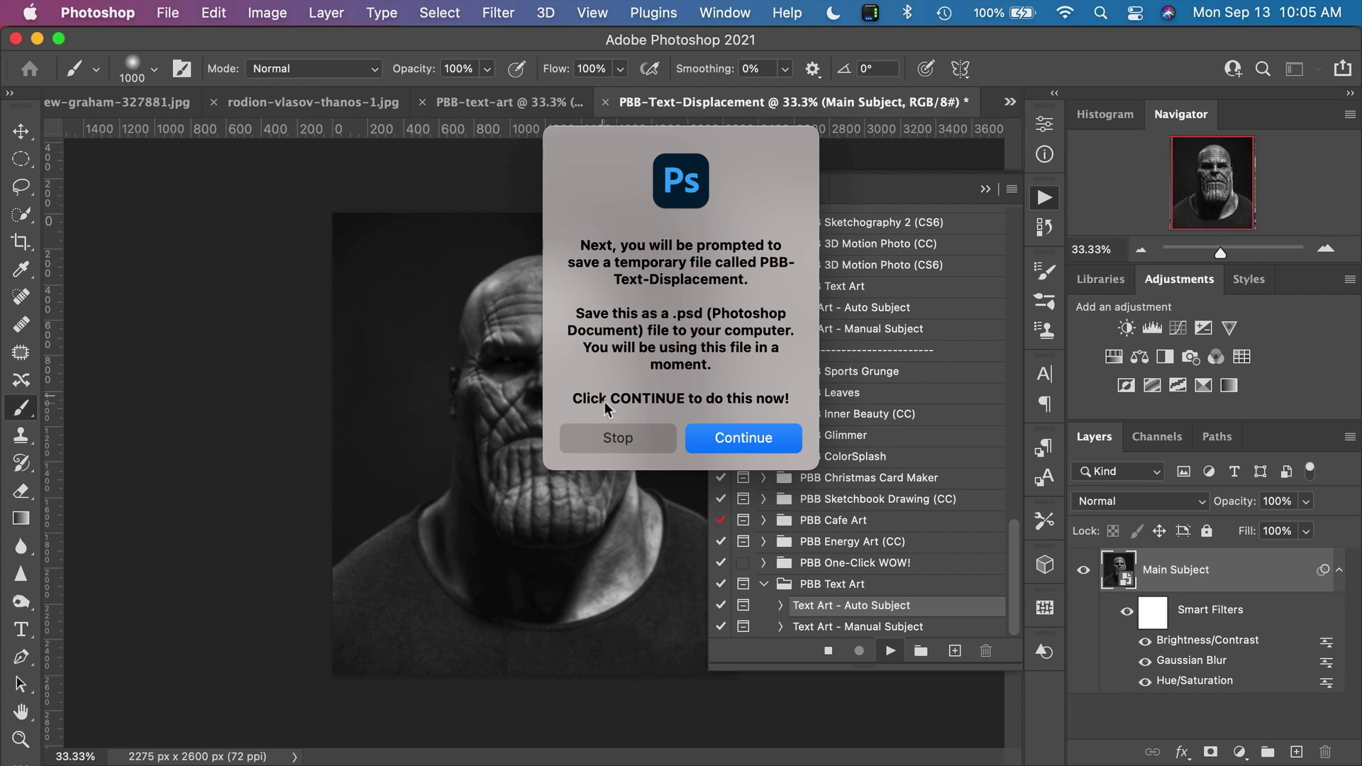
Continue the action and save the temporary file as PBB-Text-Displacement.psd on the Desktop with Maximize Compatibility on.
{"action": "left_click", "coordinate": [759, 435]}
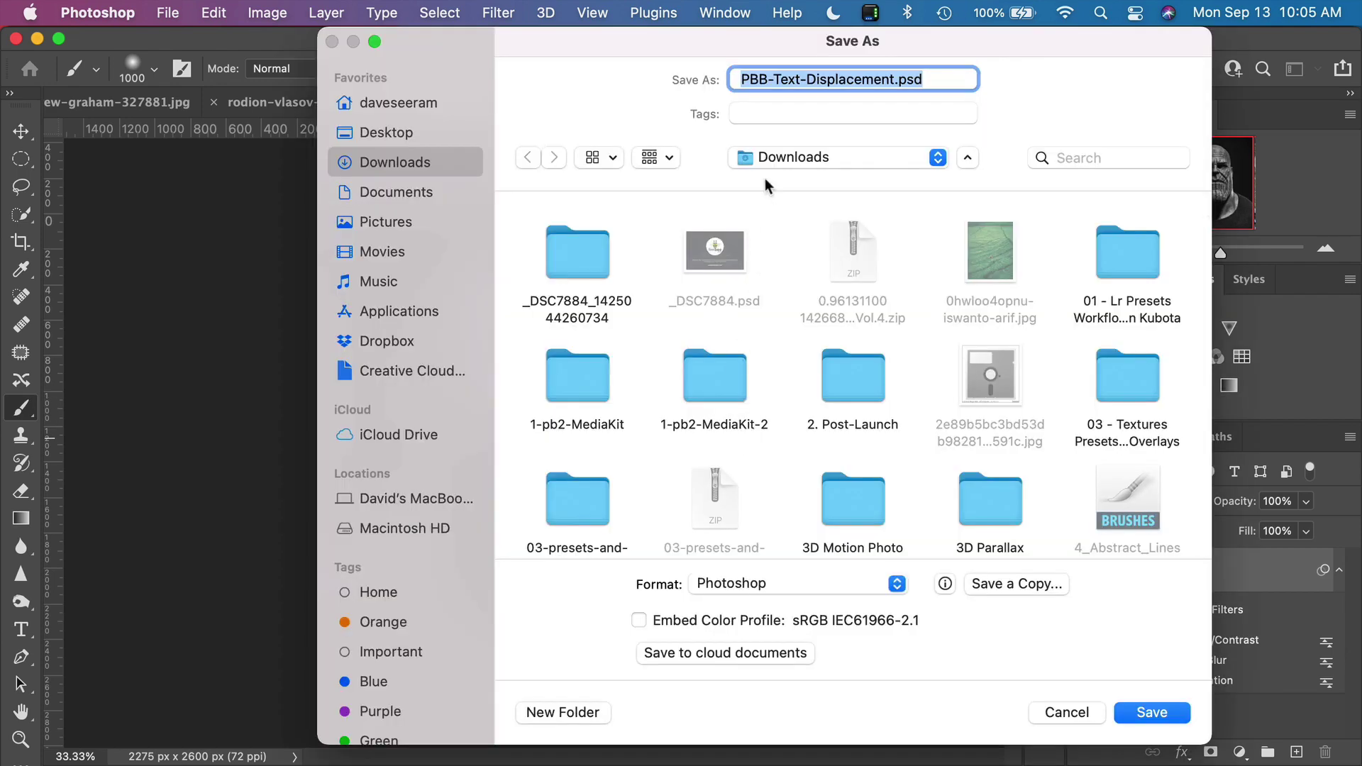
{"action": "left_click", "coordinate": [420, 138]}
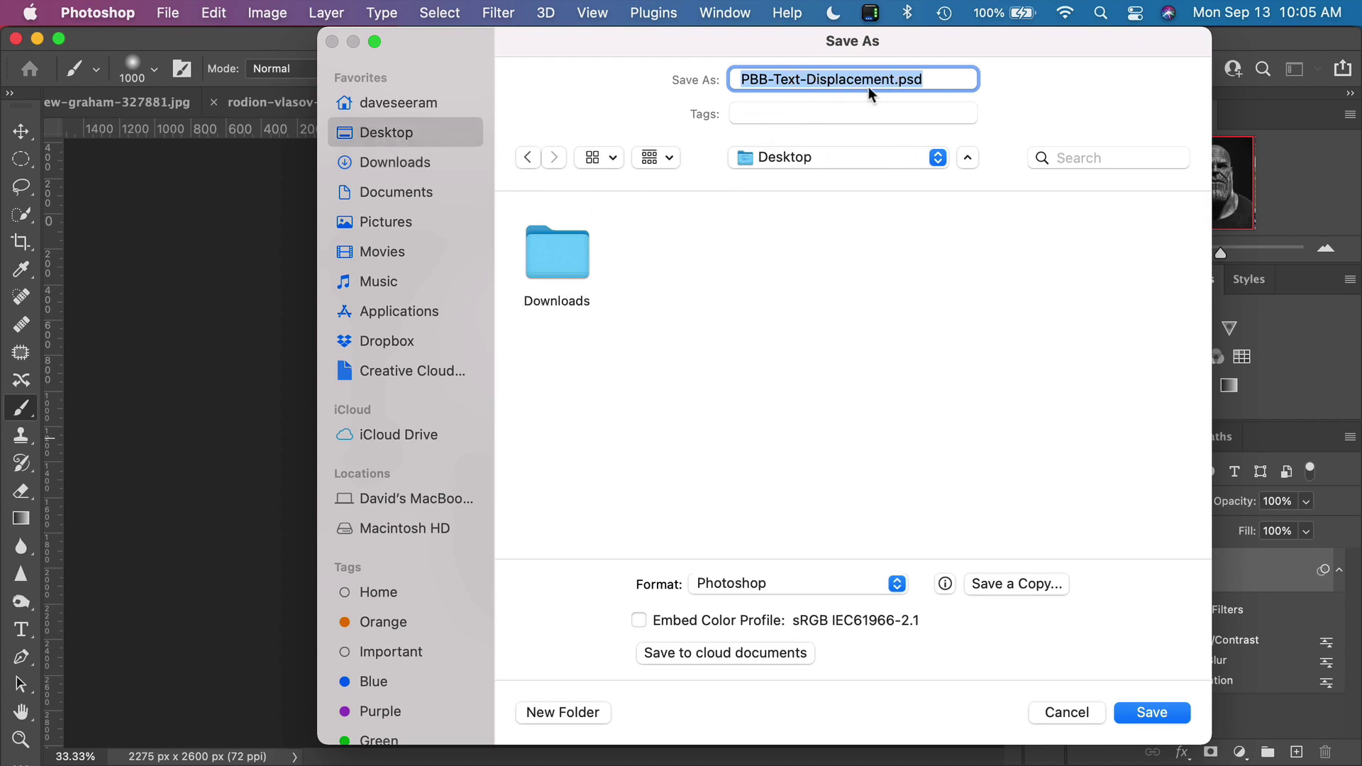
{"action": "left_click", "coordinate": [1142, 711]}
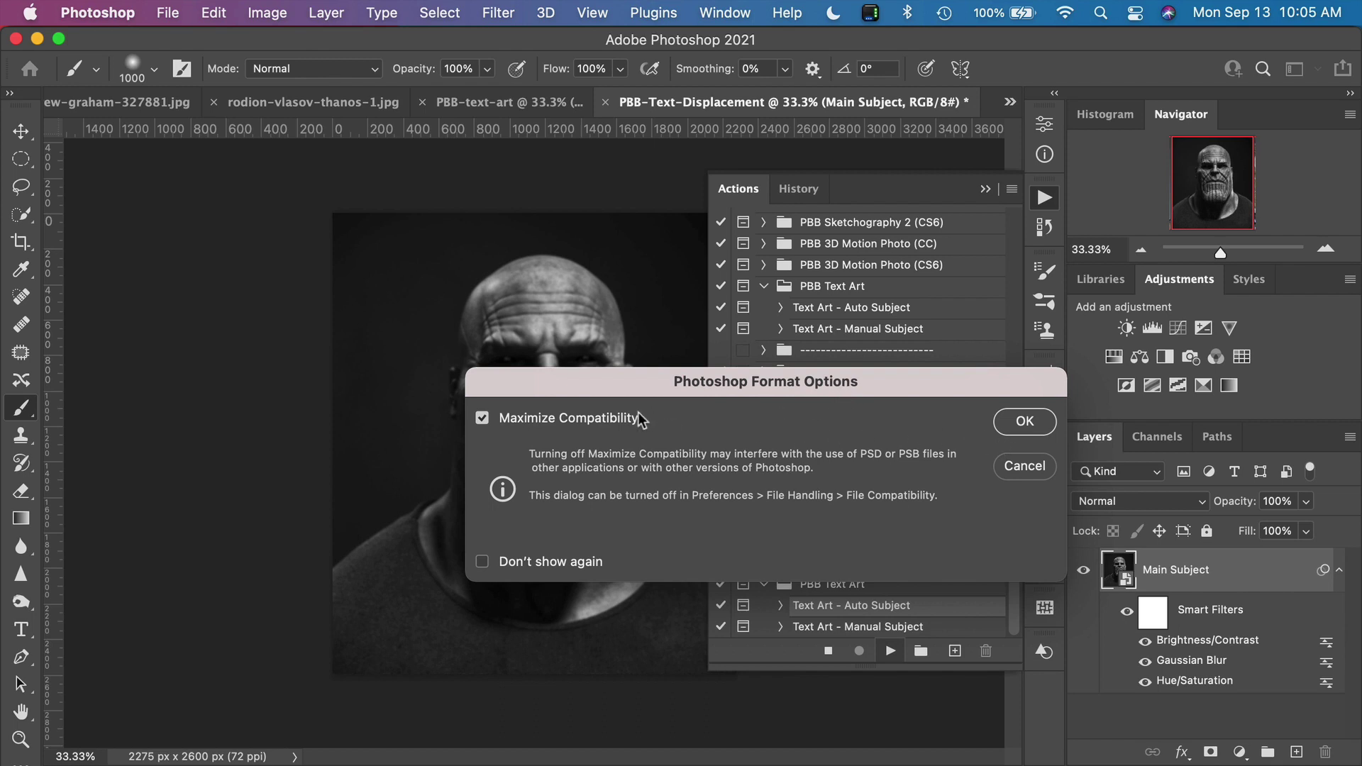
{"action": "left_click", "coordinate": [1008, 432]}
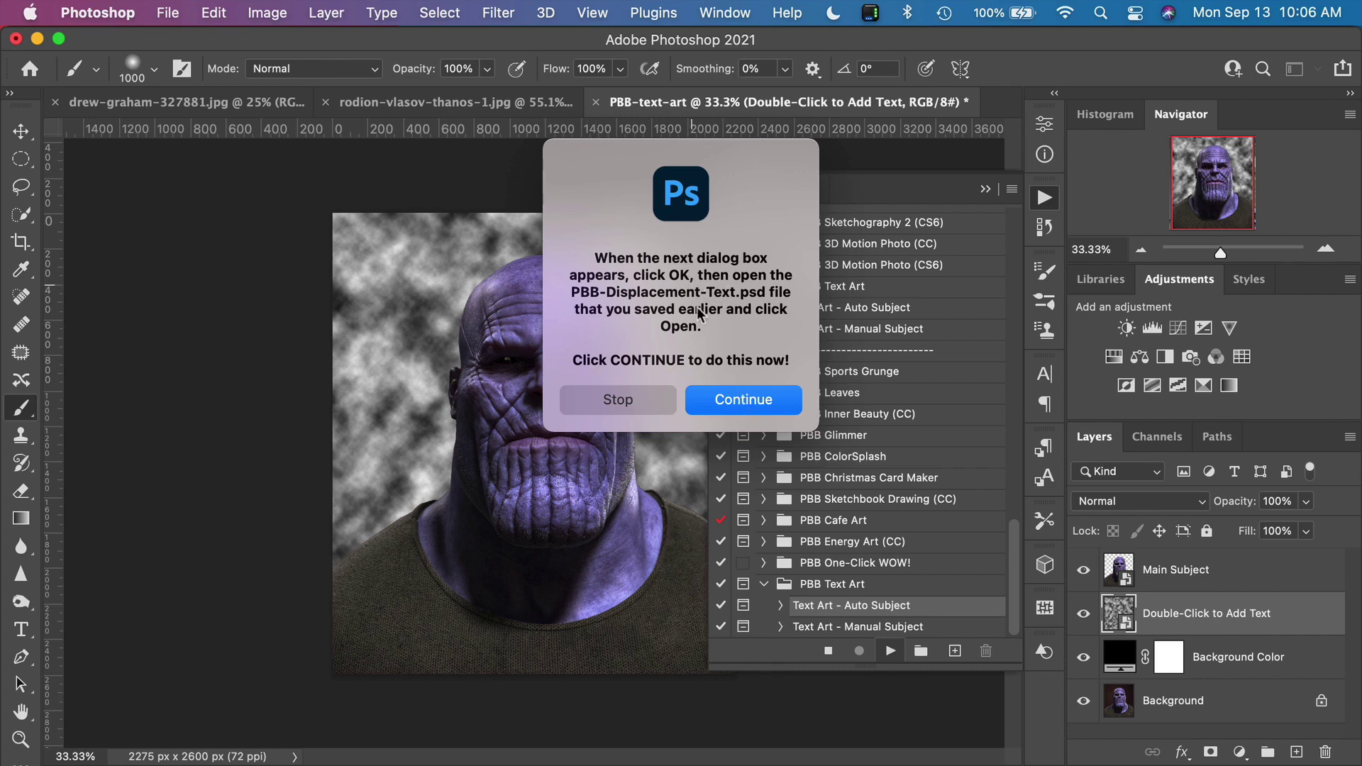
Accept the displacement settings and choose PBB-Text-Displacement.psd from the Desktop as the displacement map.
{"action": "left_click", "coordinate": [725, 403]}
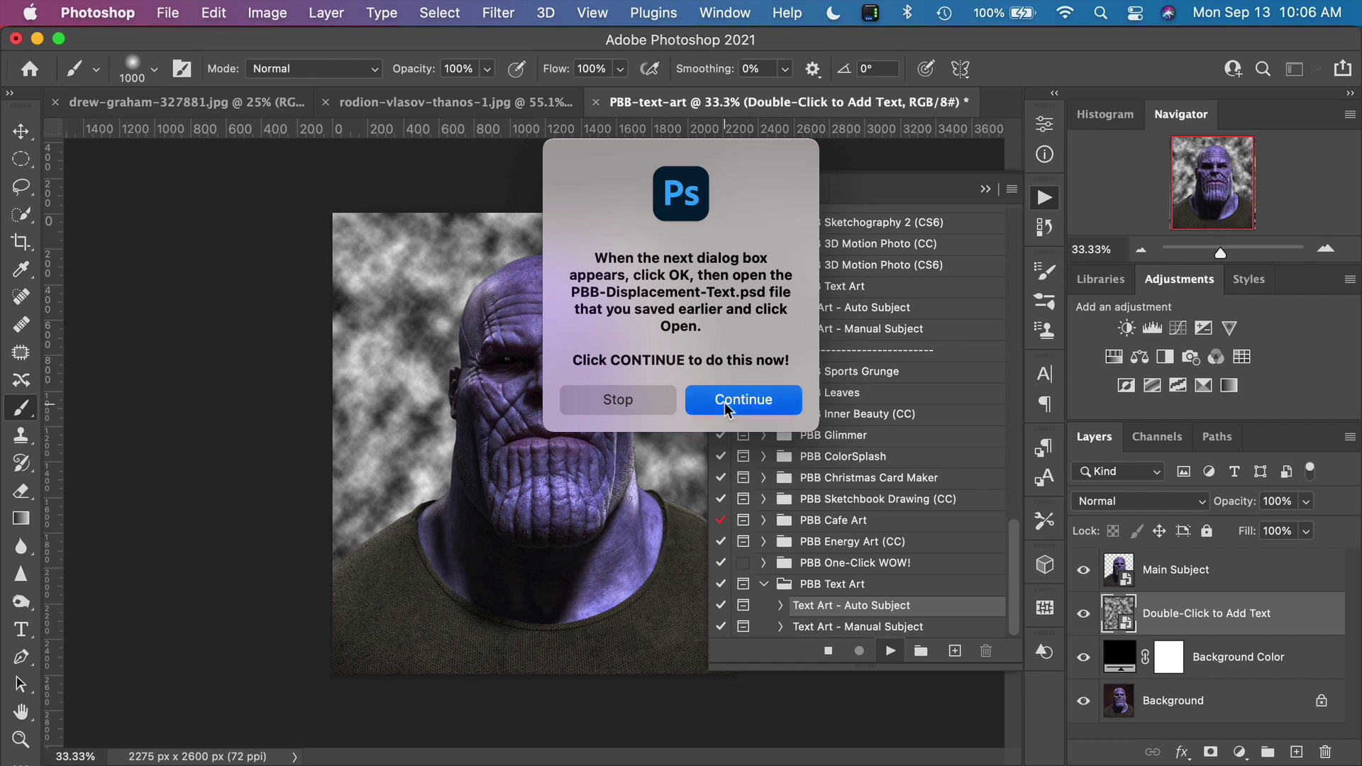
{"action": "left_click", "coordinate": [853, 306]}
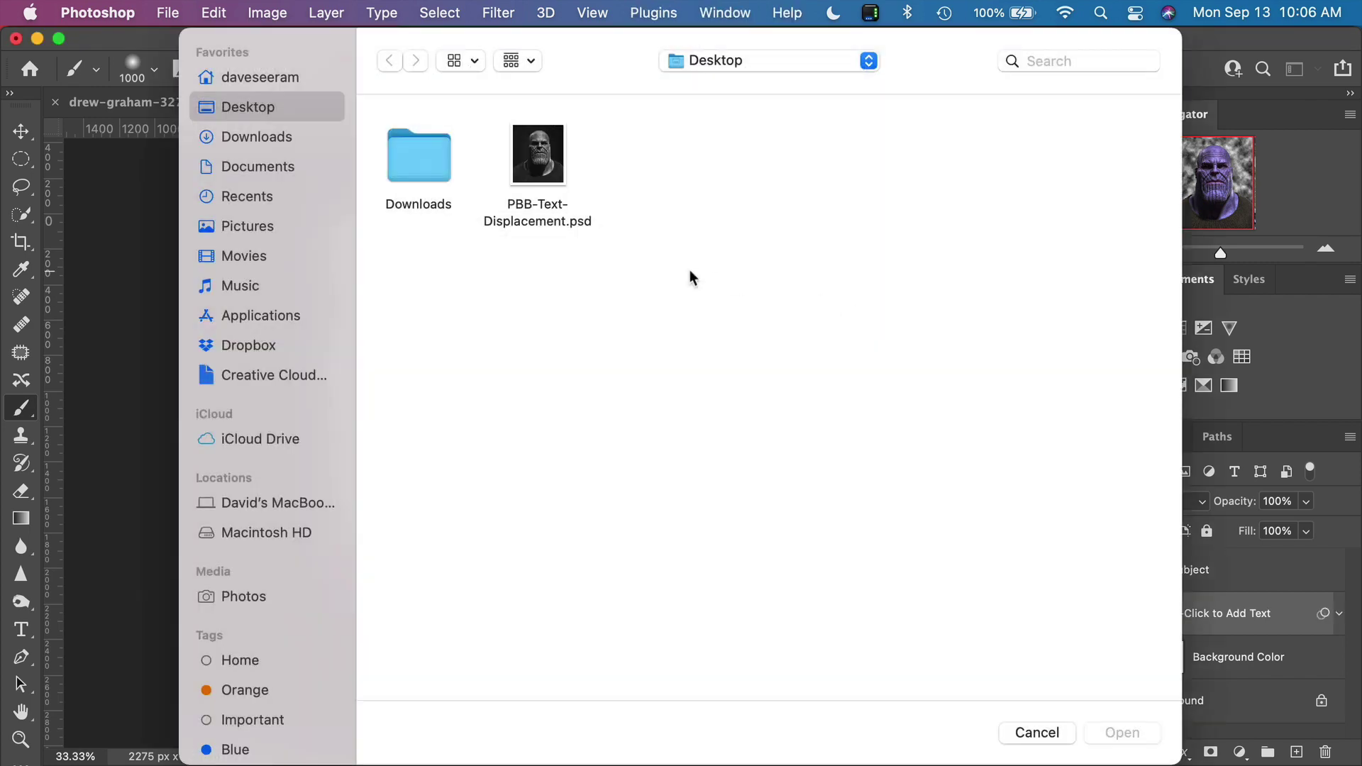
{"action": "left_click", "coordinate": [537, 159]}
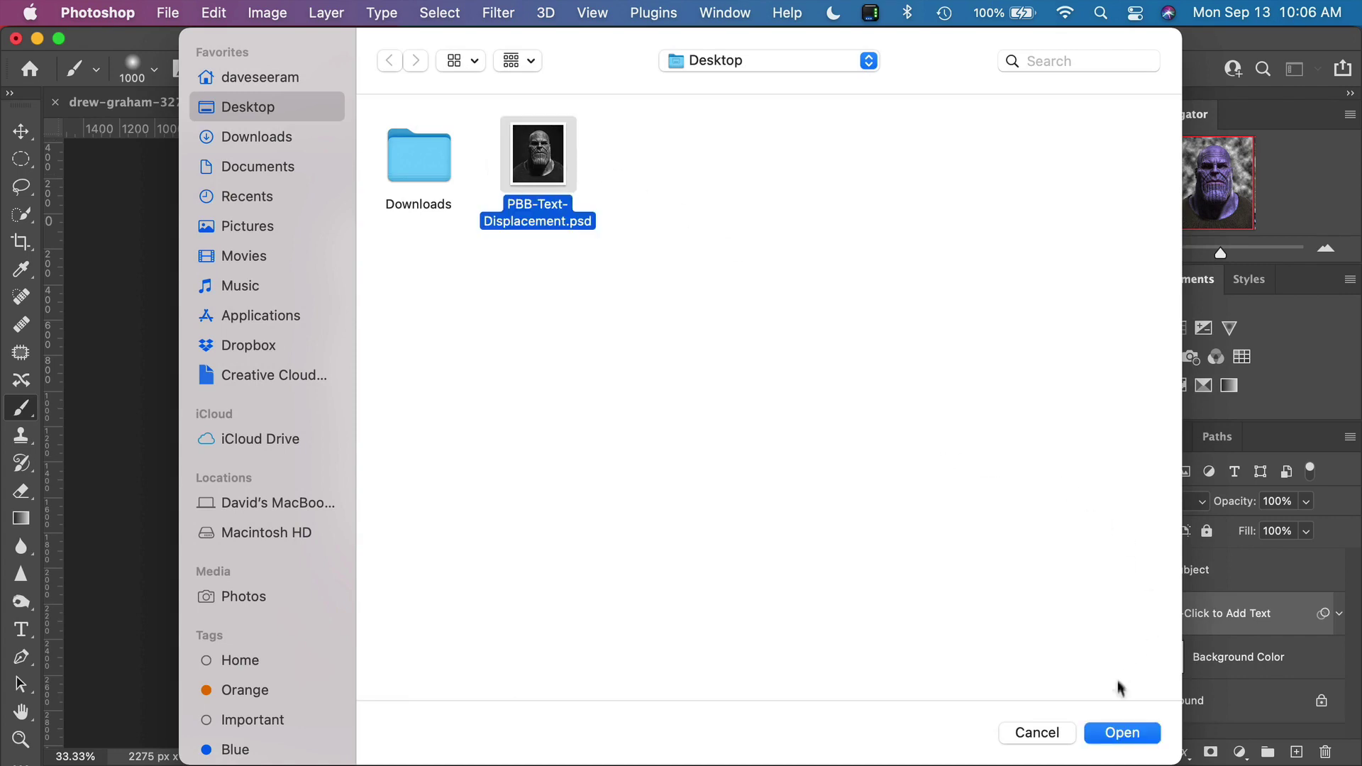
{"action": "left_click", "coordinate": [1122, 730]}
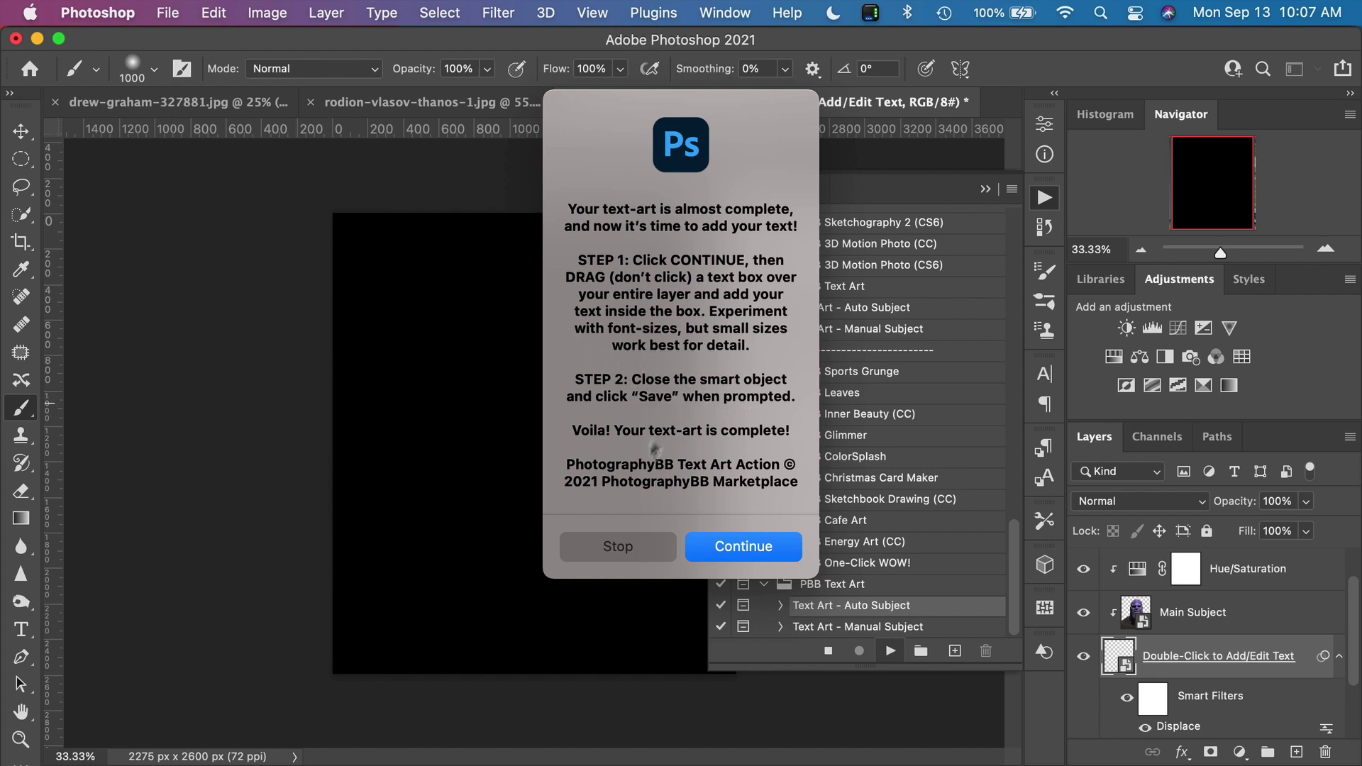
Finish the action, hide the action list and draw a text box covering the entire canvas of the text smart object.
{"action": "left_click", "coordinate": [758, 552]}
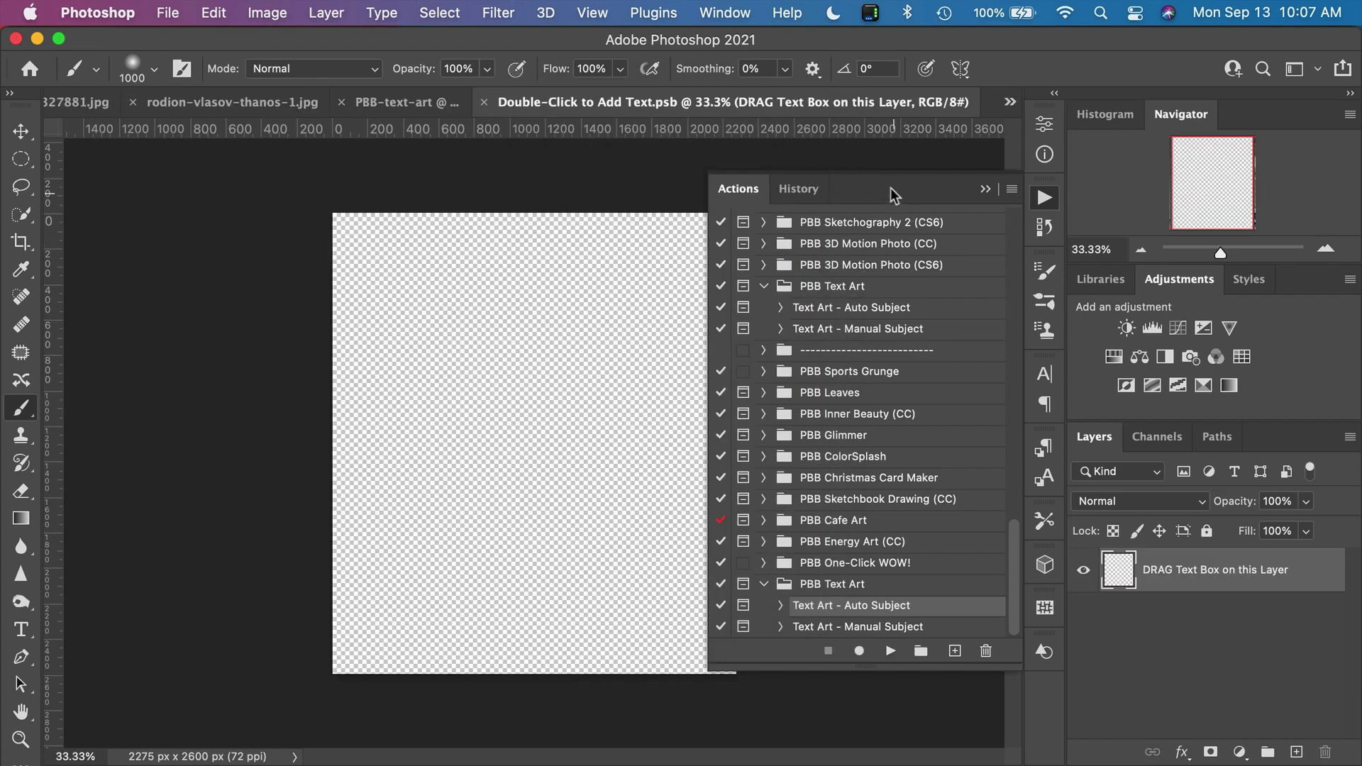
{"action": "left_click", "coordinate": [980, 193]}
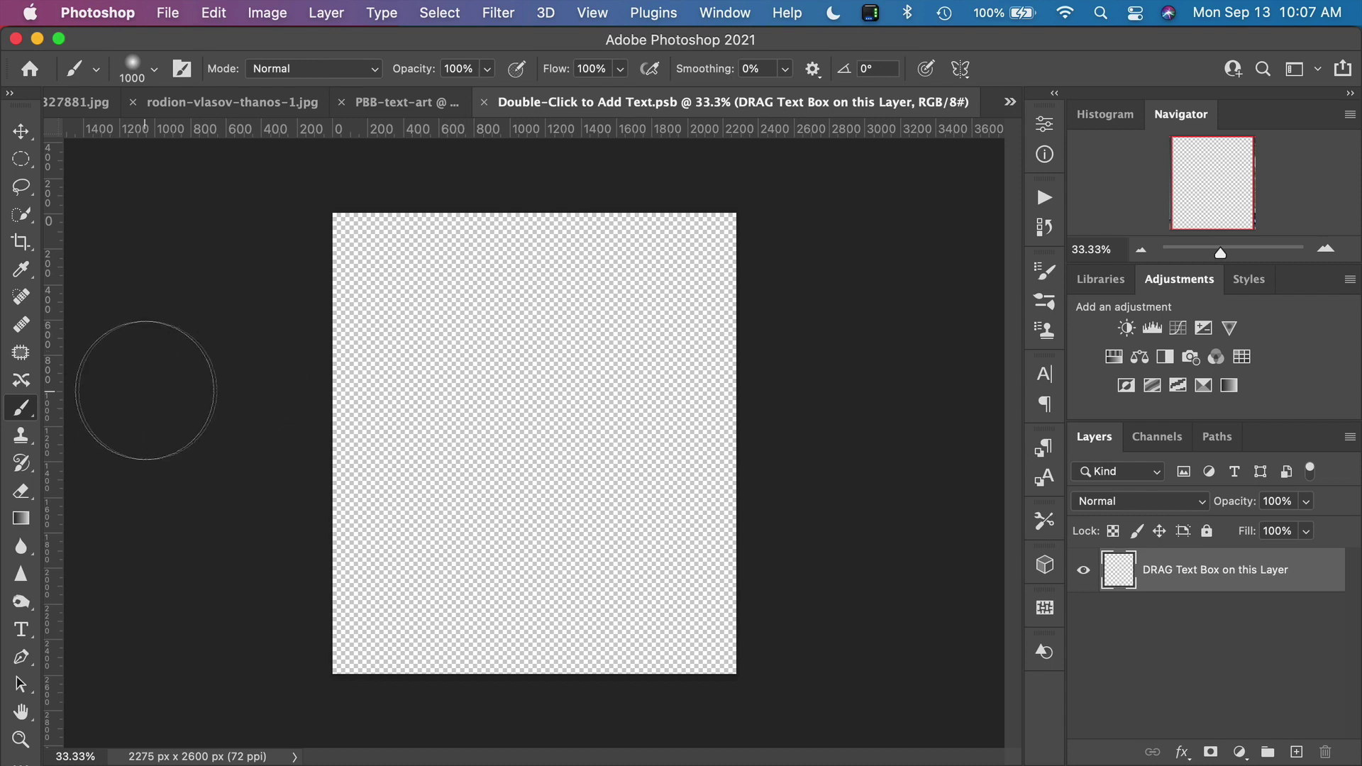
{"action": "left_click", "coordinate": [23, 631]}
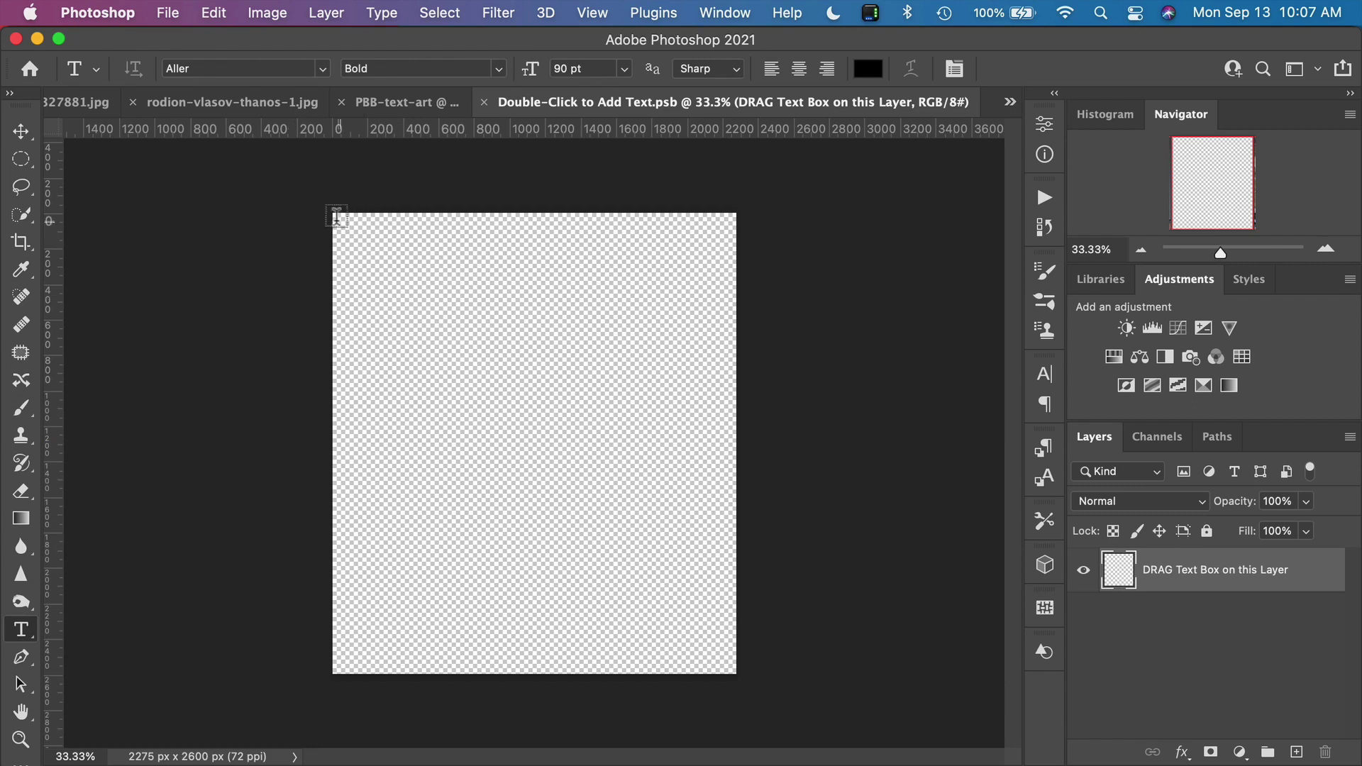
{"action": "left_click_drag", "start_coordinate": [332, 210], "coordinate": [733, 666]}
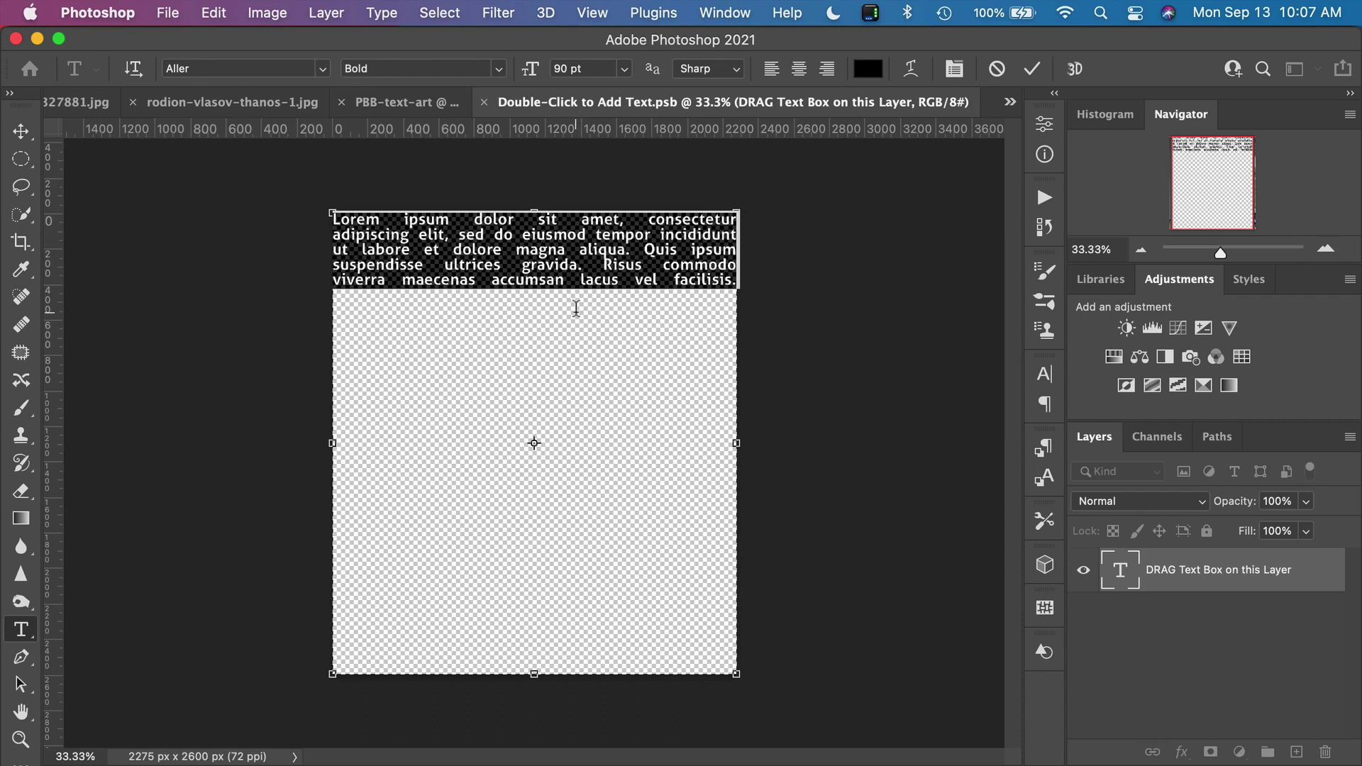
Switch to Safari and copy the paragraph starting "While usually portrayed as an evil-bent villain" from the Wikipedia article on Thanos.
{"action": "key", "text": "super+Tab"}
{"action": "left_click", "coordinate": [399, 367]}
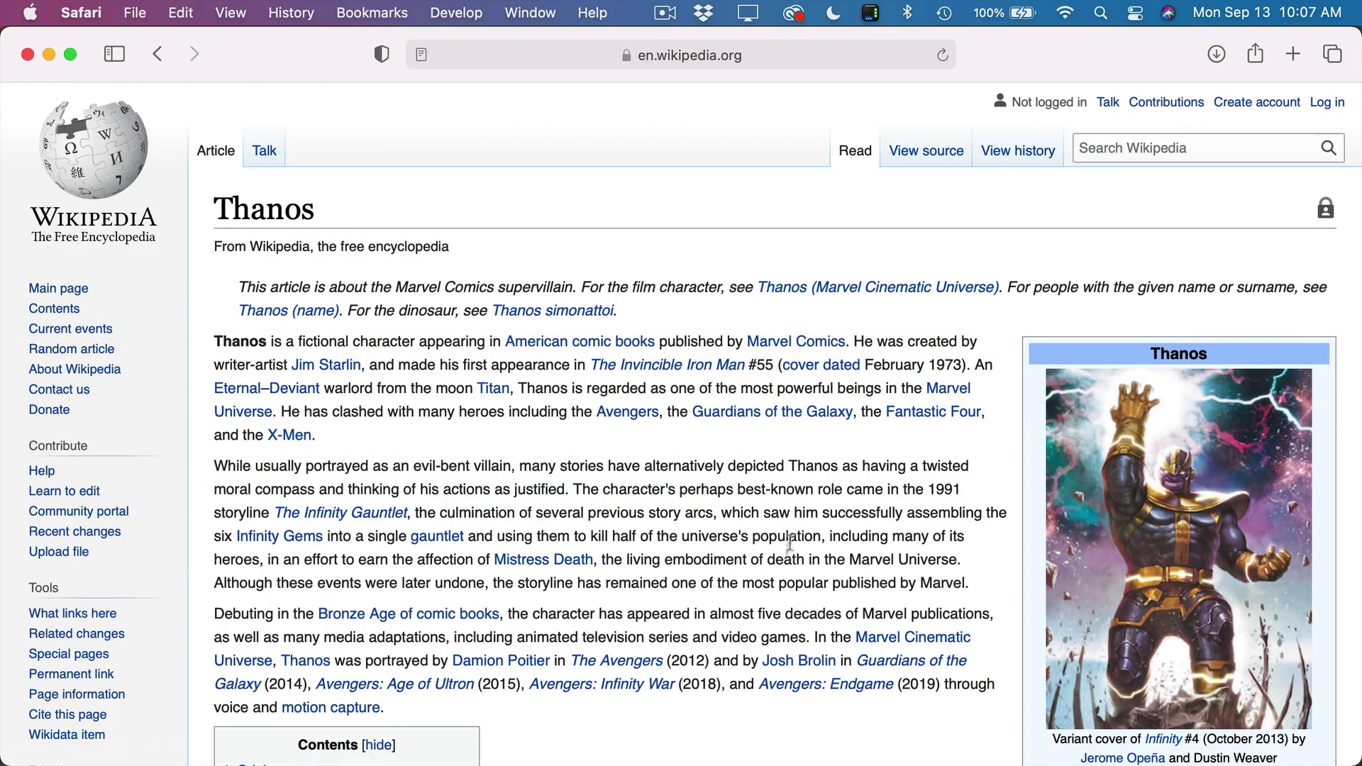
{"action": "scroll", "coordinate": [793, 538], "scroll_direction": "down", "scroll_amount": 3}
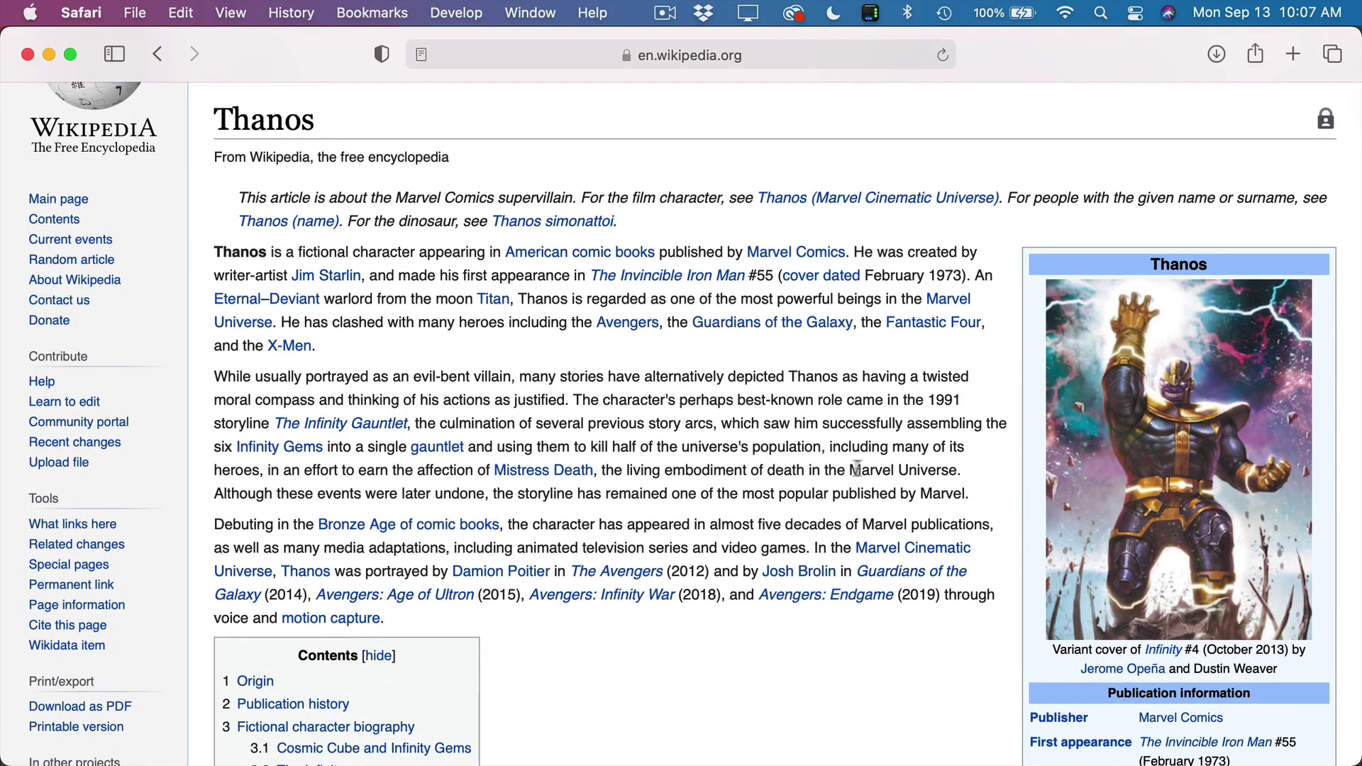
{"action": "left_click_drag", "start_coordinate": [967, 493], "coordinate": [216, 369]}
{"action": "key", "text": "super+c"}
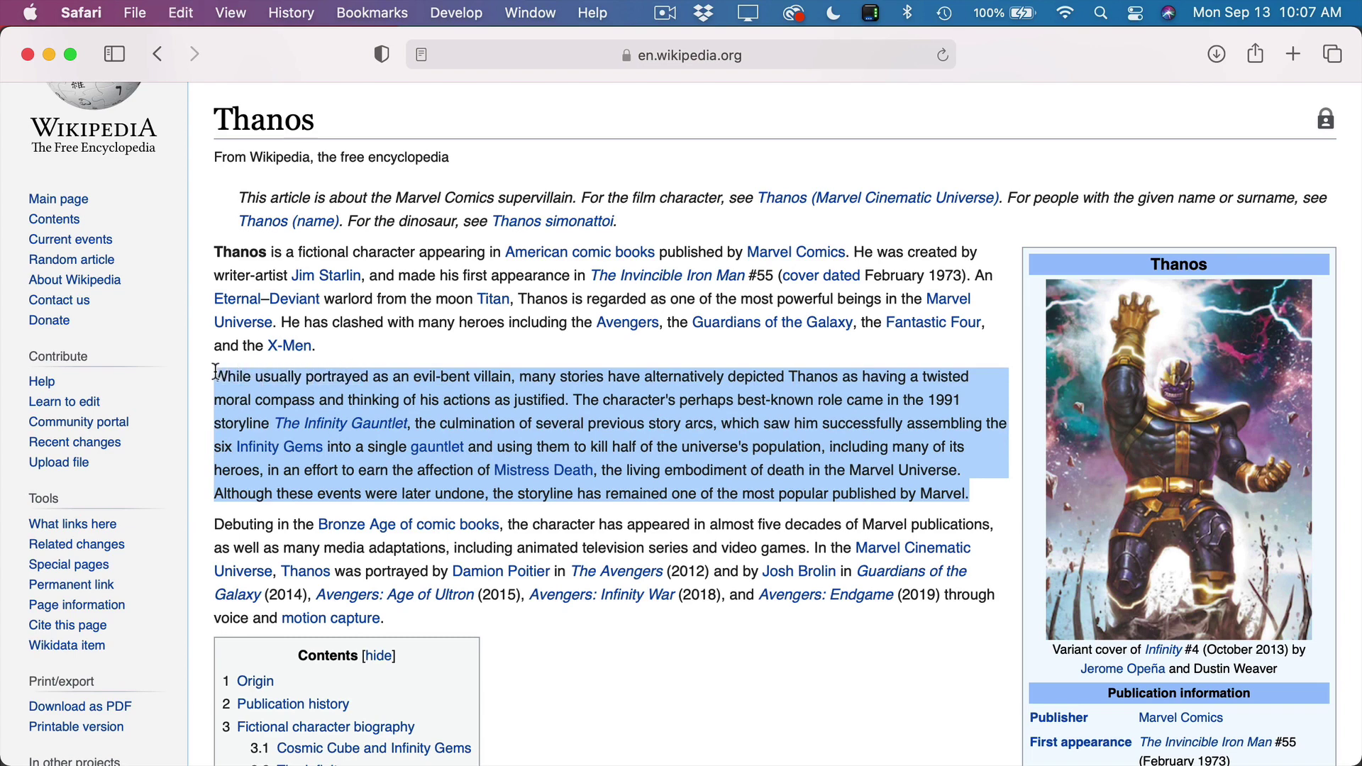
Return to Photoshop and replace all the placeholder text in the text box with the copied paragraph.
{"action": "key", "text": "super+Tab"}
{"action": "left_click", "coordinate": [493, 266]}
{"action": "key", "text": "super+a"}
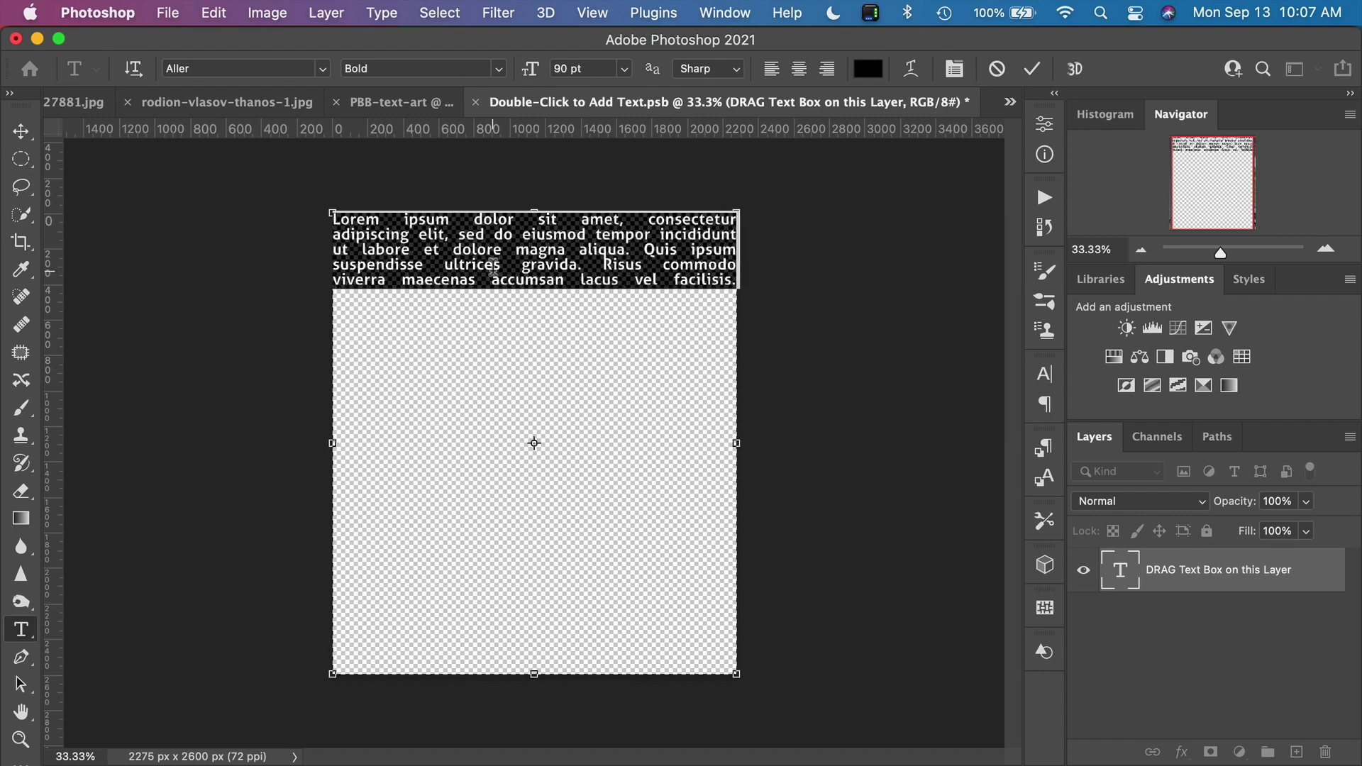
{"action": "key", "text": "super+v"}
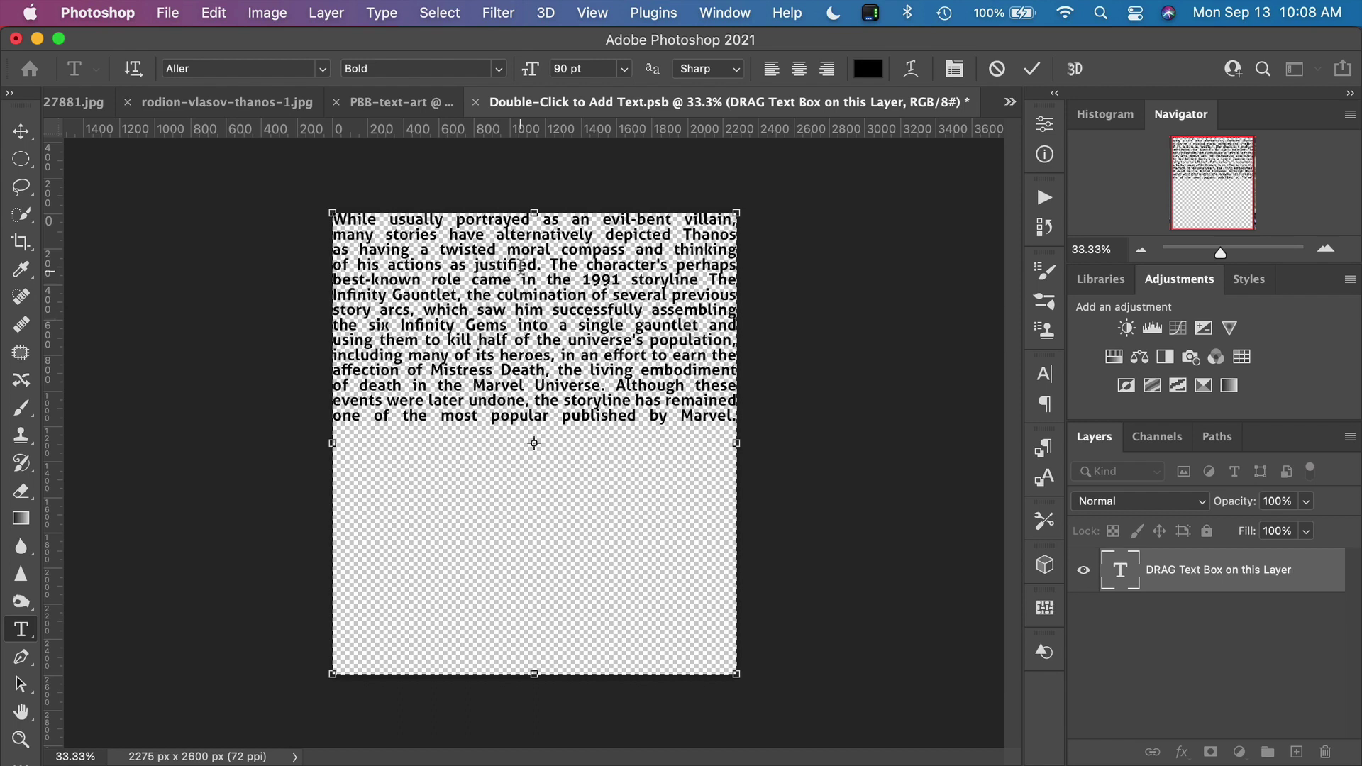
Select all the pasted text and set its font size to 48 pt.
{"action": "triple_click", "coordinate": [507, 367]}
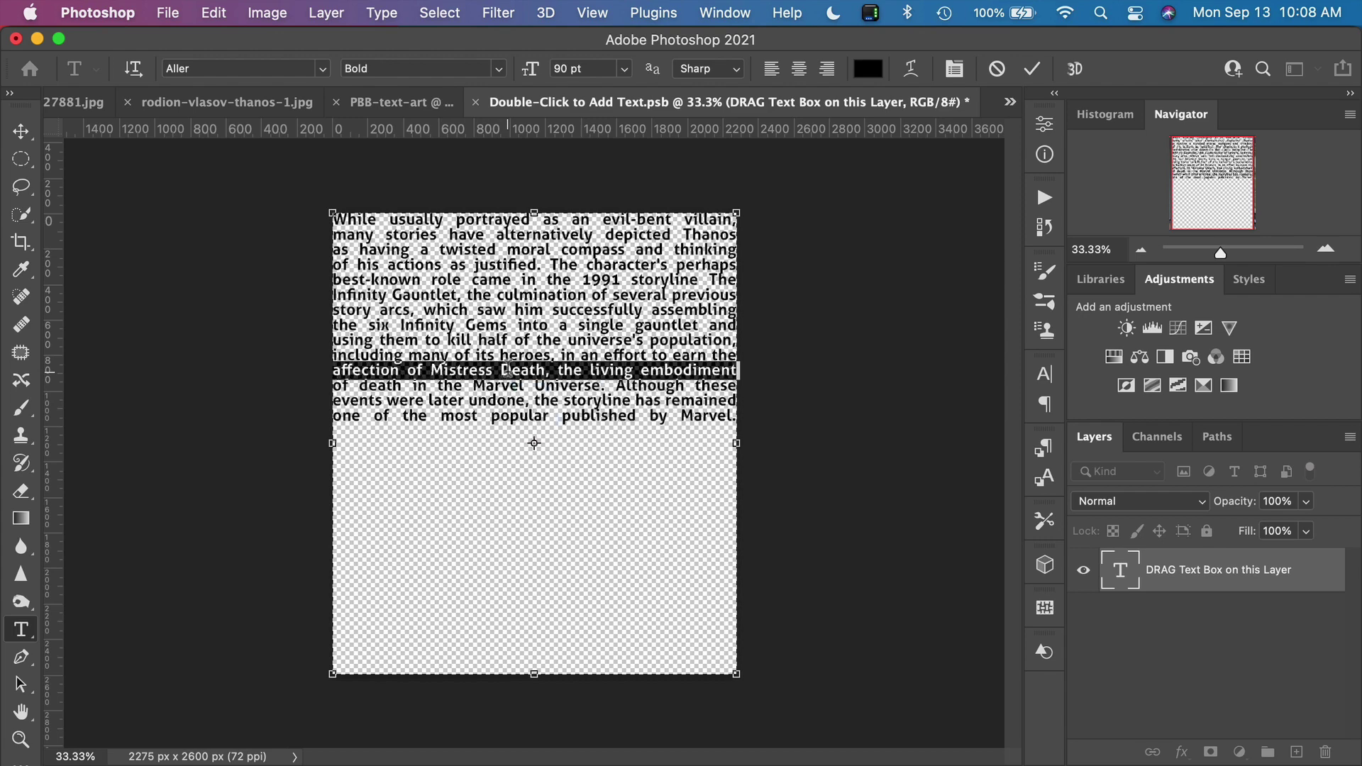
{"action": "left_click_drag", "start_coordinate": [503, 369], "coordinate": [513, 368]}
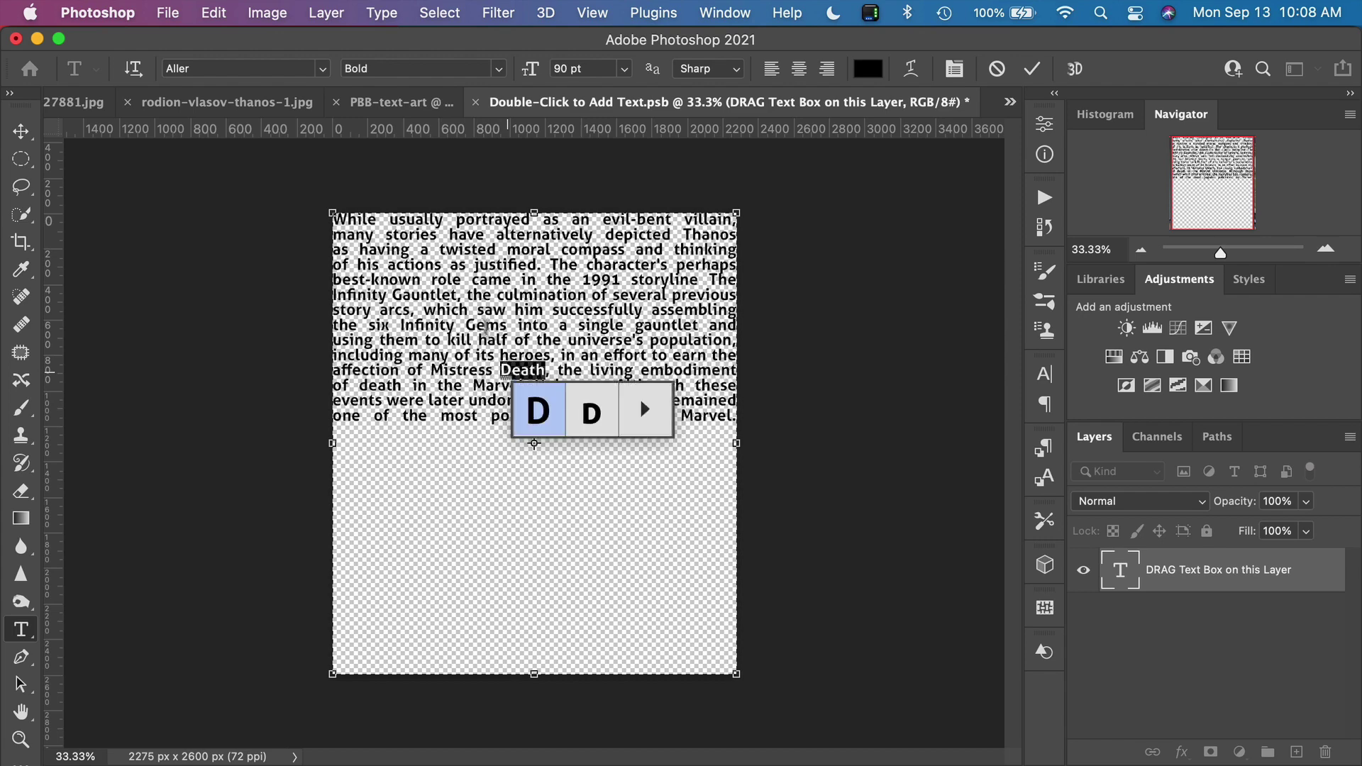
{"action": "left_click", "coordinate": [481, 328]}
{"action": "key", "text": "super+a"}
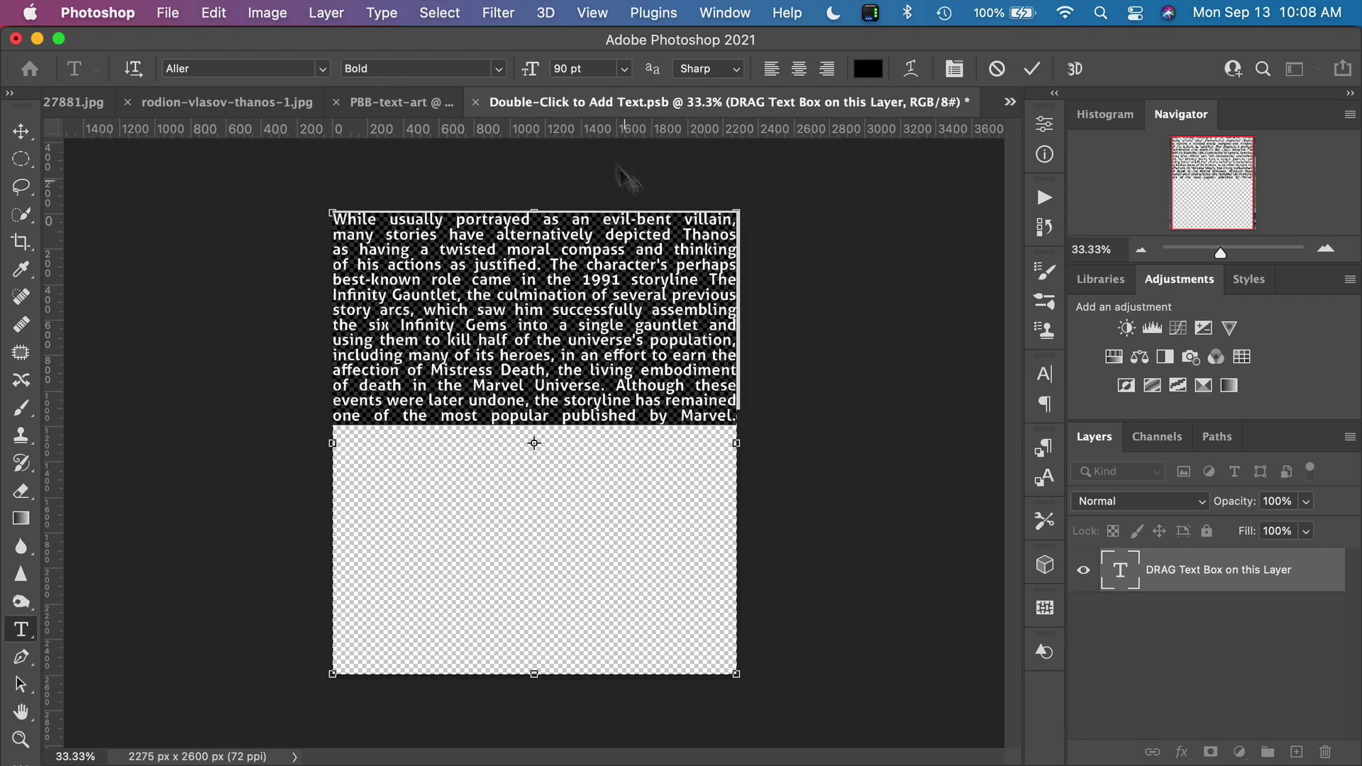
{"action": "left_click", "coordinate": [625, 69]}
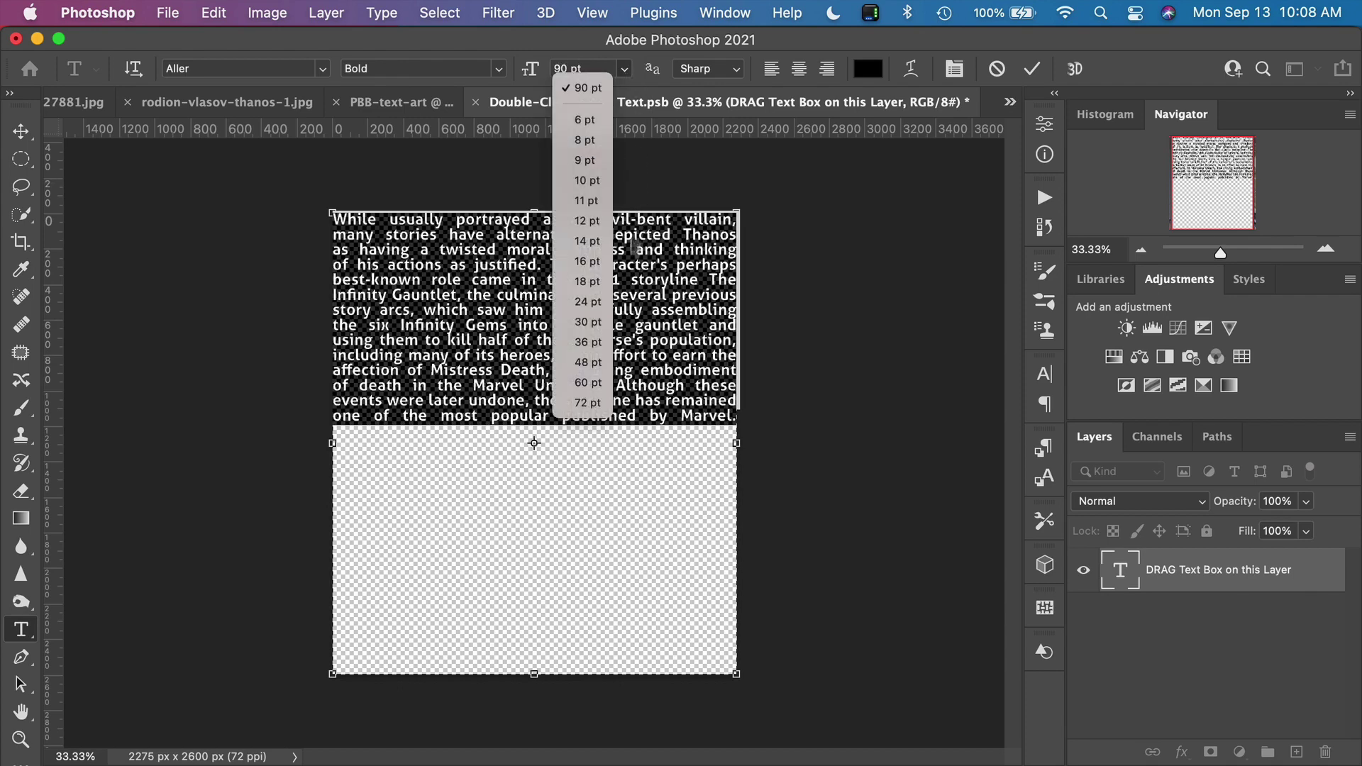
{"action": "left_click", "coordinate": [596, 342]}
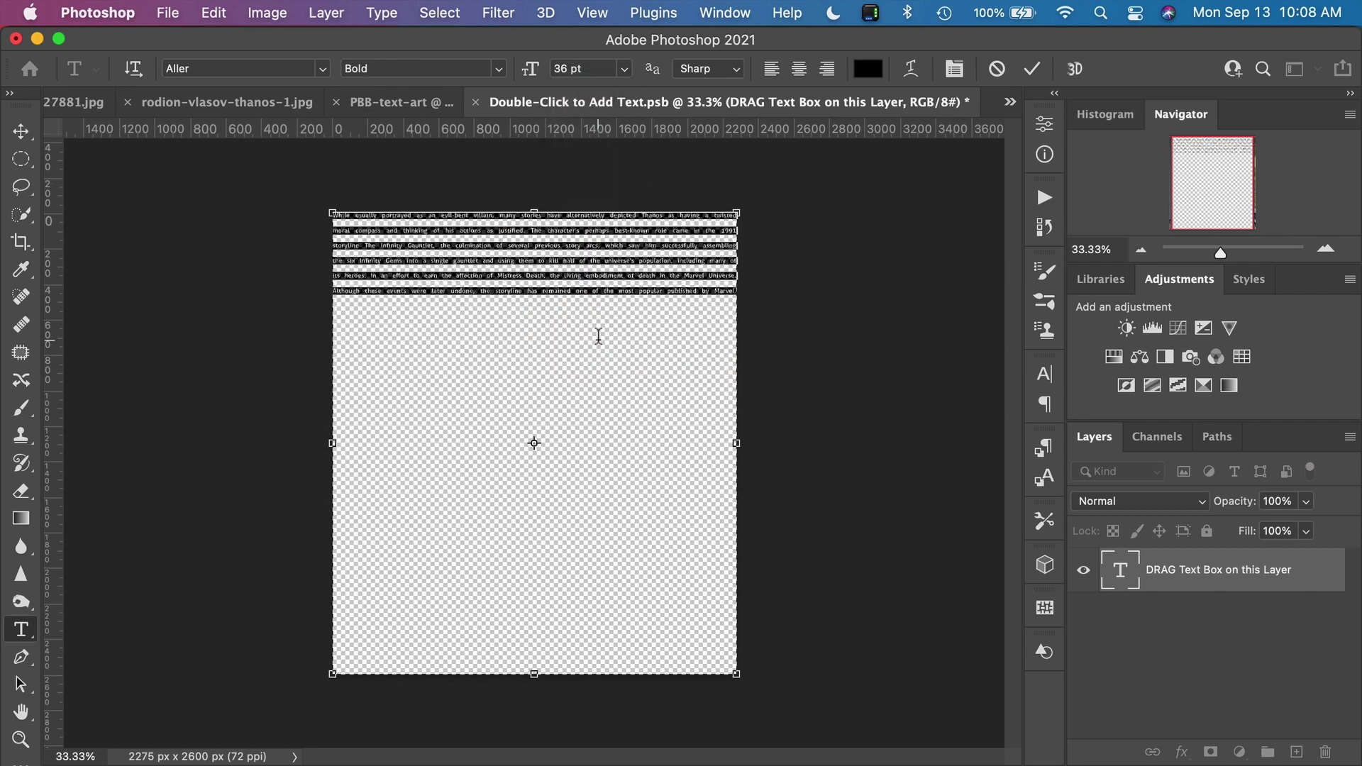
{"action": "left_click", "coordinate": [624, 69]}
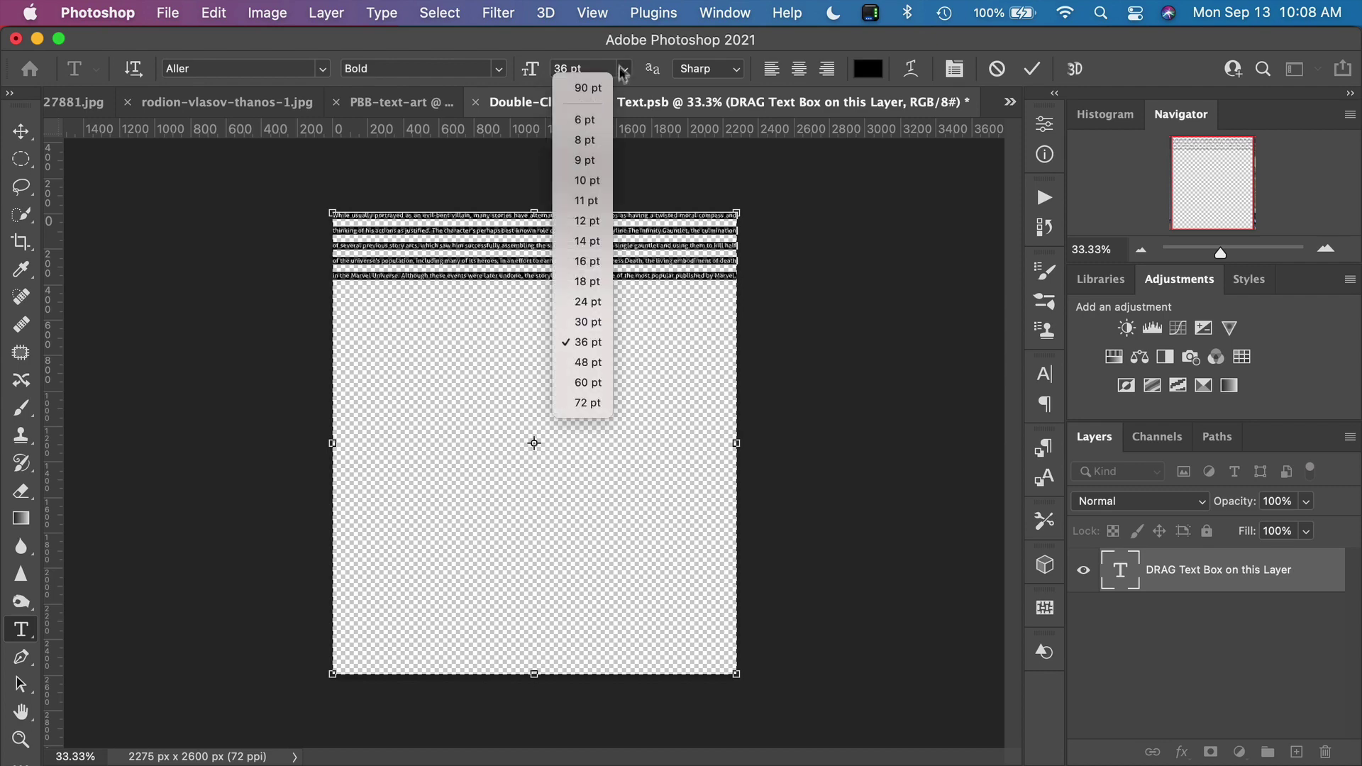
{"action": "left_click", "coordinate": [595, 362]}
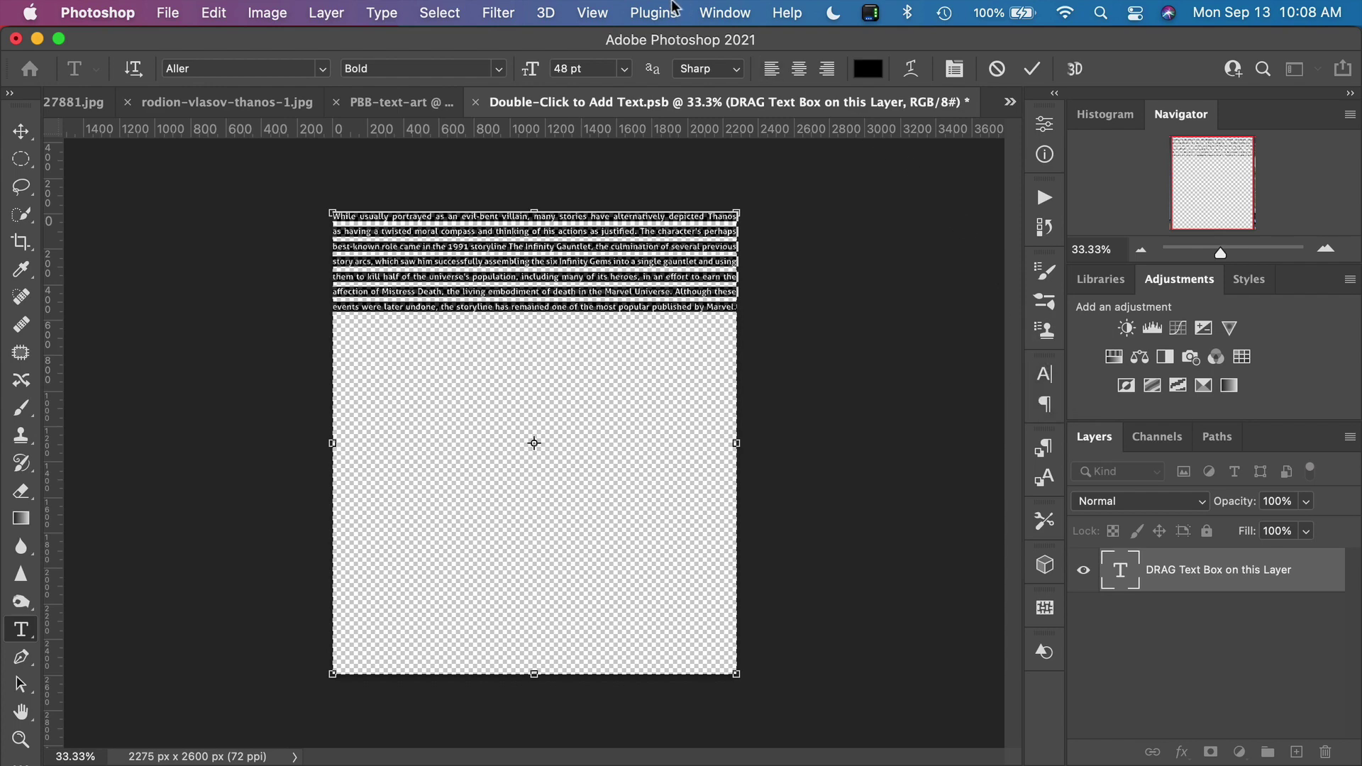
Set the leading of the selected text to 45 pt and turn on All Caps.
{"action": "left_click", "coordinate": [745, 11]}
{"action": "left_click", "coordinate": [750, 257]}
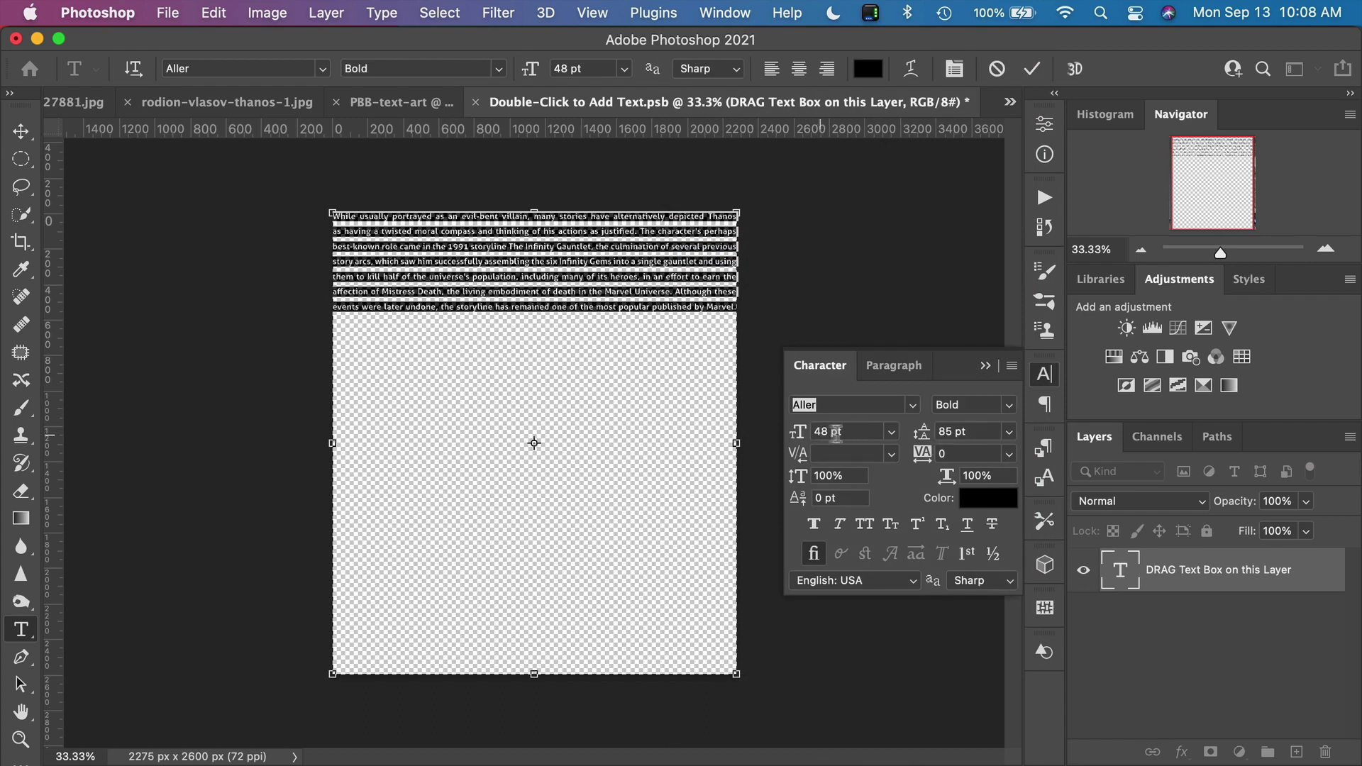
{"action": "left_click", "coordinate": [955, 432]}
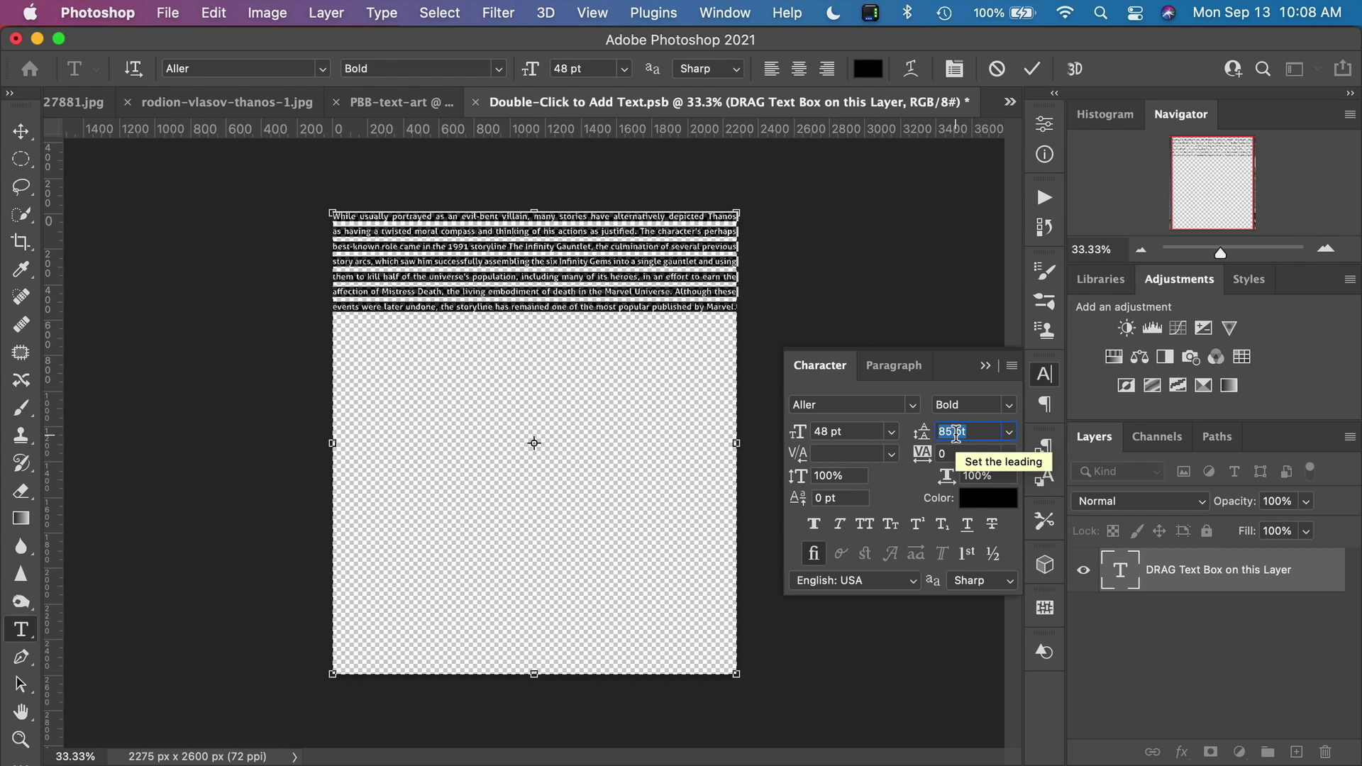
{"action": "type", "text": "45"}
{"action": "key", "text": "Tab"}
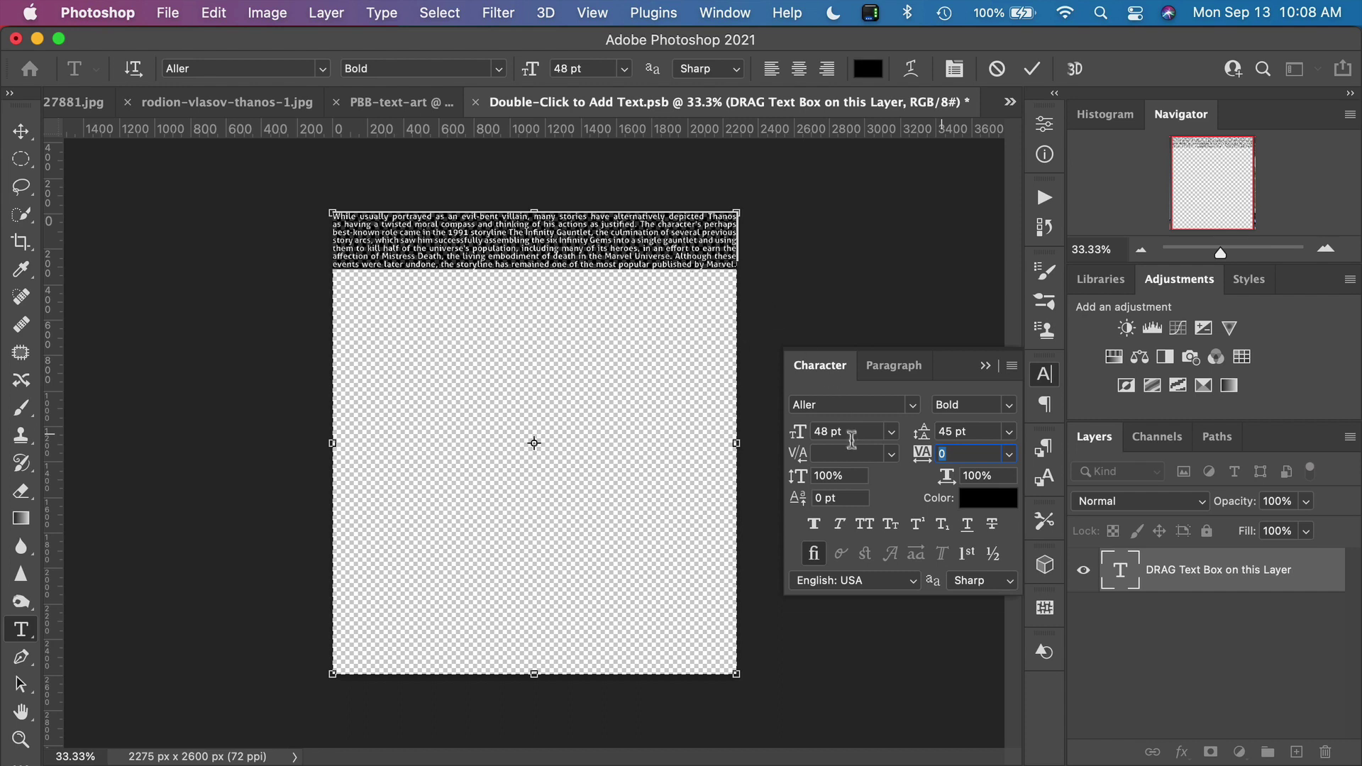
{"action": "left_click", "coordinate": [869, 523]}
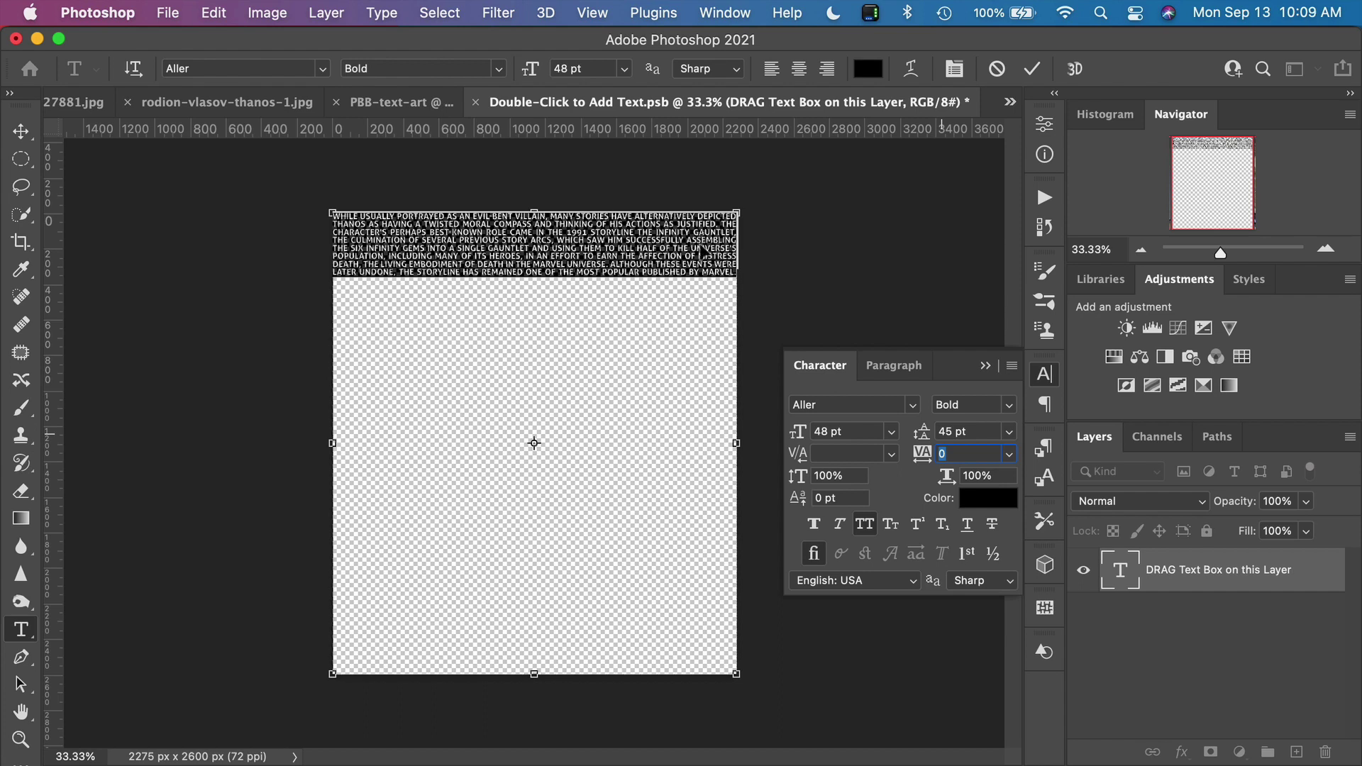
{"action": "key", "text": "super+z"}
{"action": "key", "text": "super+shift+z"}
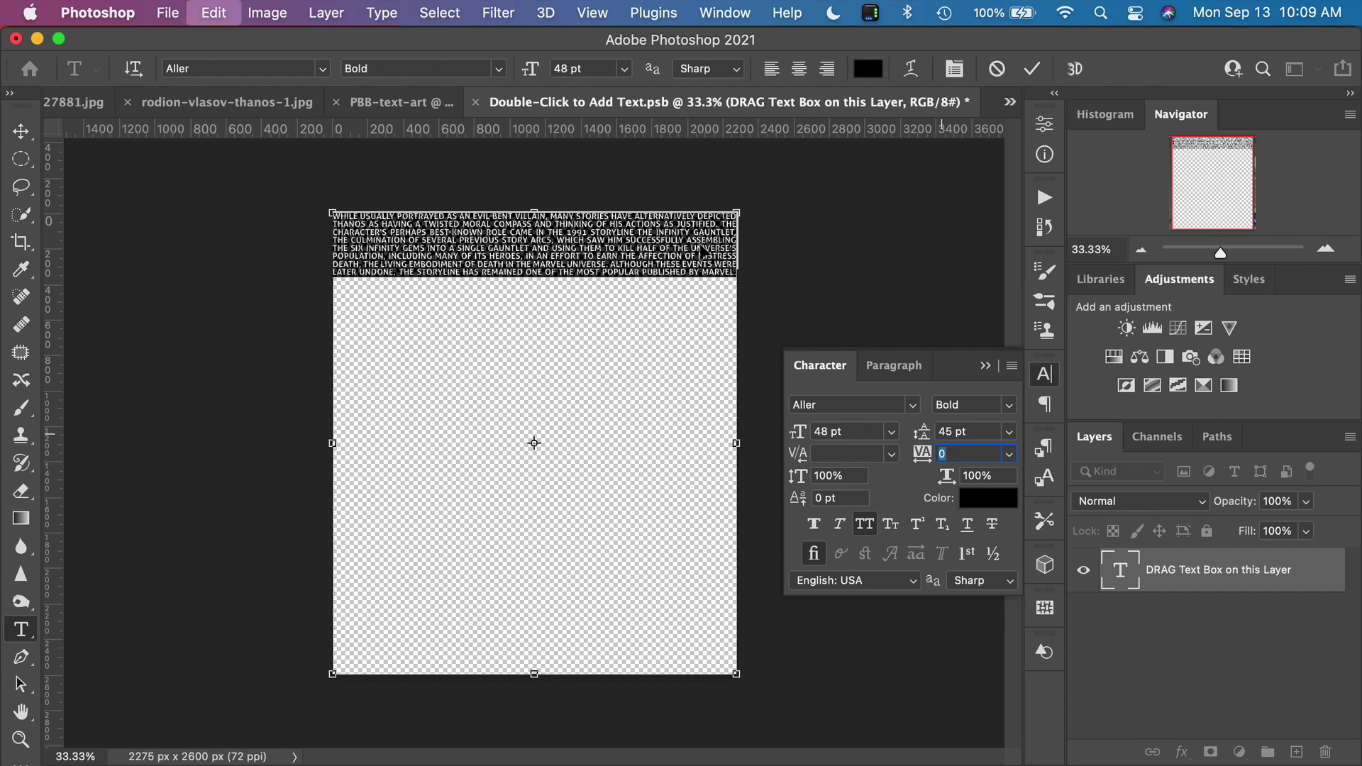
Paste the copied paragraph repeatedly within the existing text until it fills the whole text box.
{"action": "left_click", "coordinate": [694, 250]}
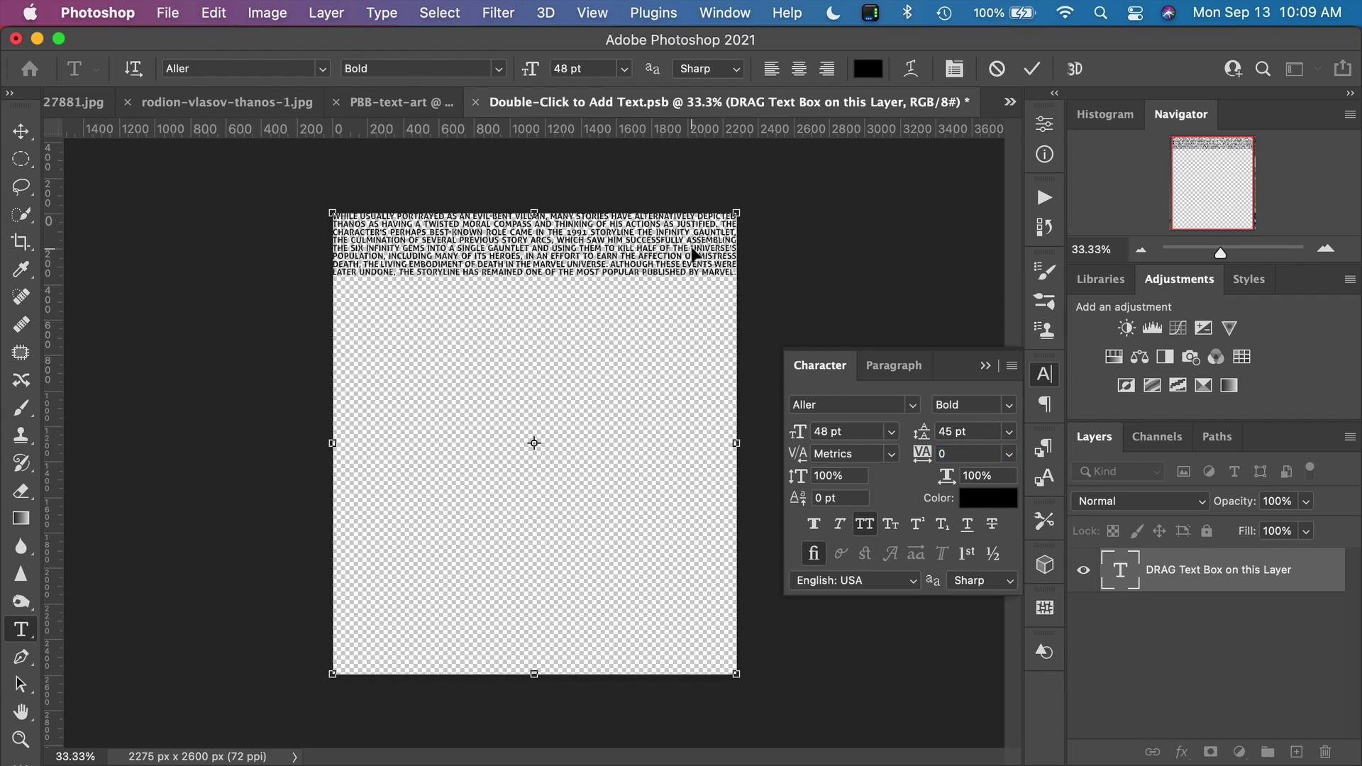
{"action": "double_click", "coordinate": [693, 249]}
{"action": "key", "text": "super+a"}
{"action": "left_click", "coordinate": [640, 261]}
{"action": "key", "text": "super+v"}
{"action": "key", "text": "super+v"}
{"action": "key", "text": "super+v"}
{"action": "key", "text": "super+v"}
{"action": "key", "text": "super+v"}
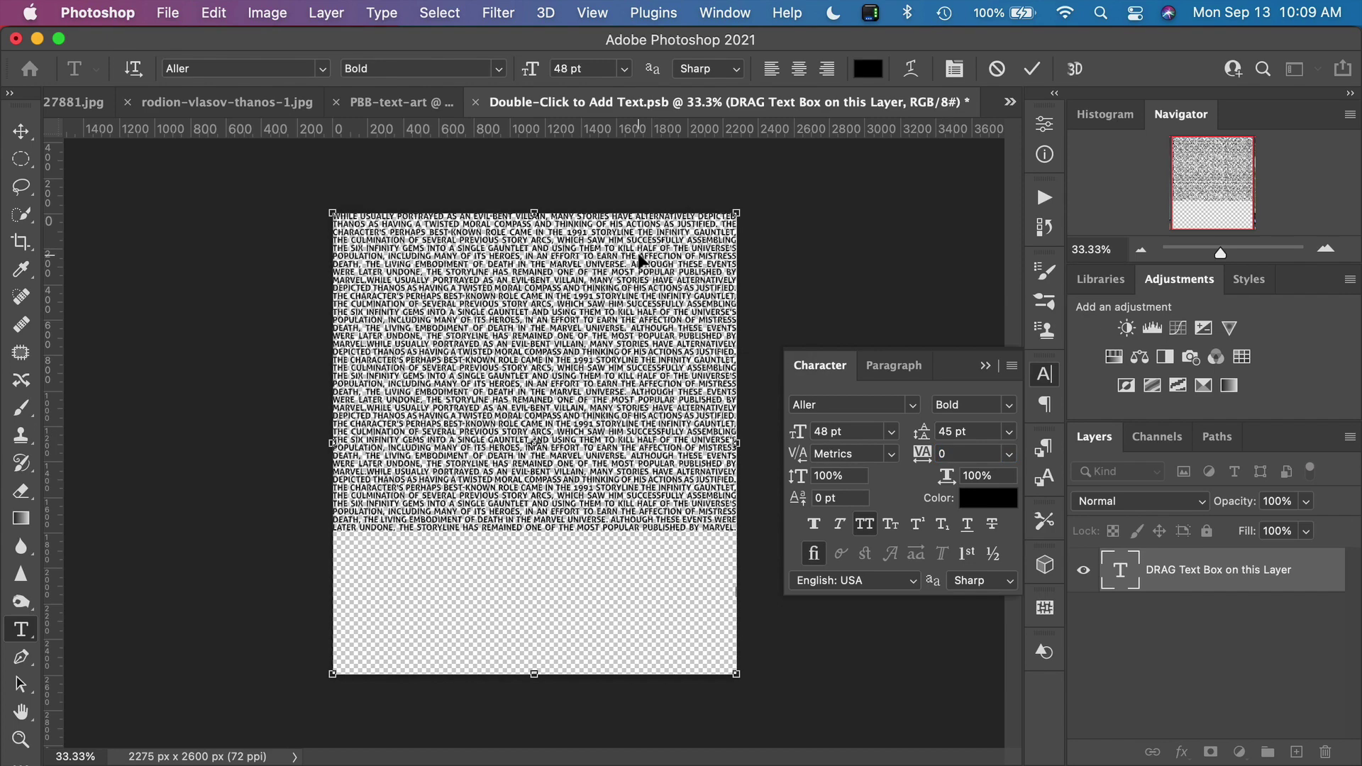
{"action": "key", "text": "super+v"}
{"action": "key", "text": "super+v"}
{"action": "key", "text": "super+v"}
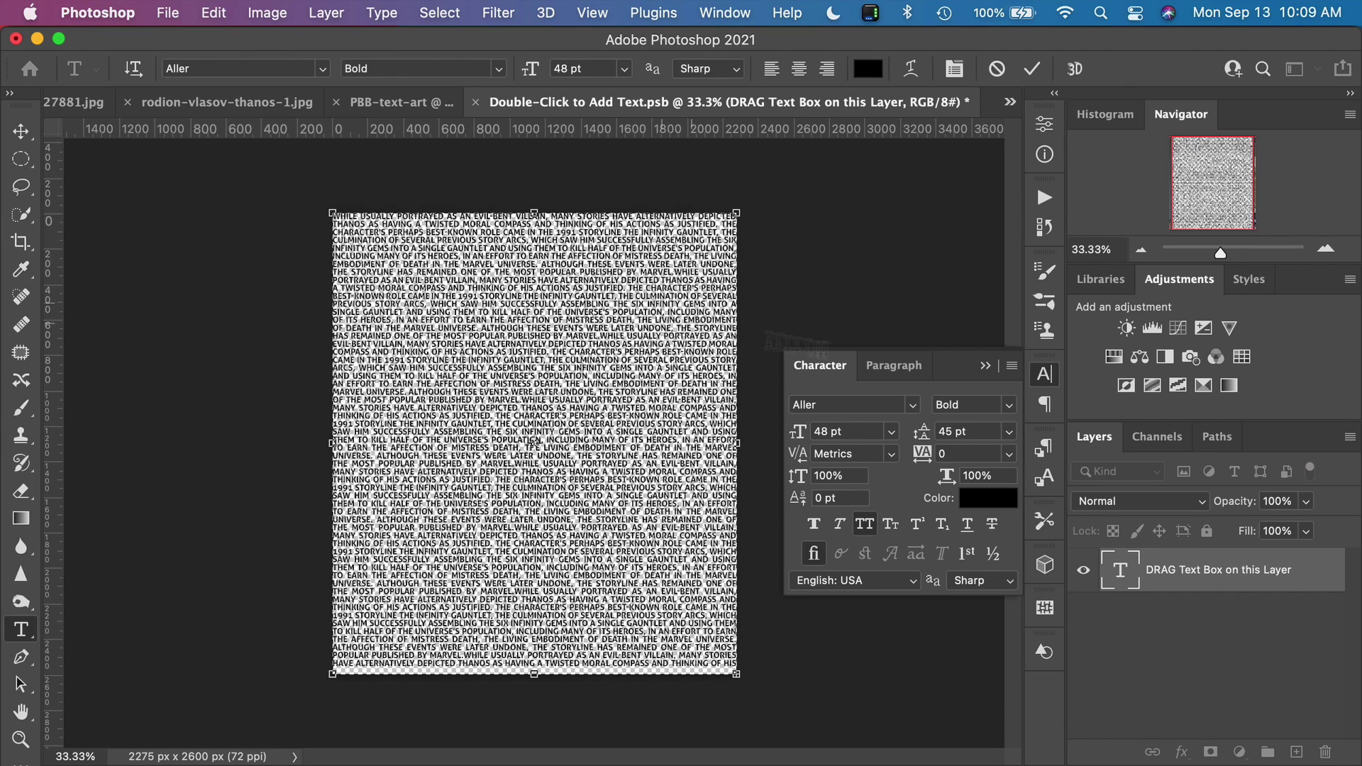
Apply Justify All to the text's paragraphs and commit the text edit.
{"action": "left_click", "coordinate": [909, 377]}
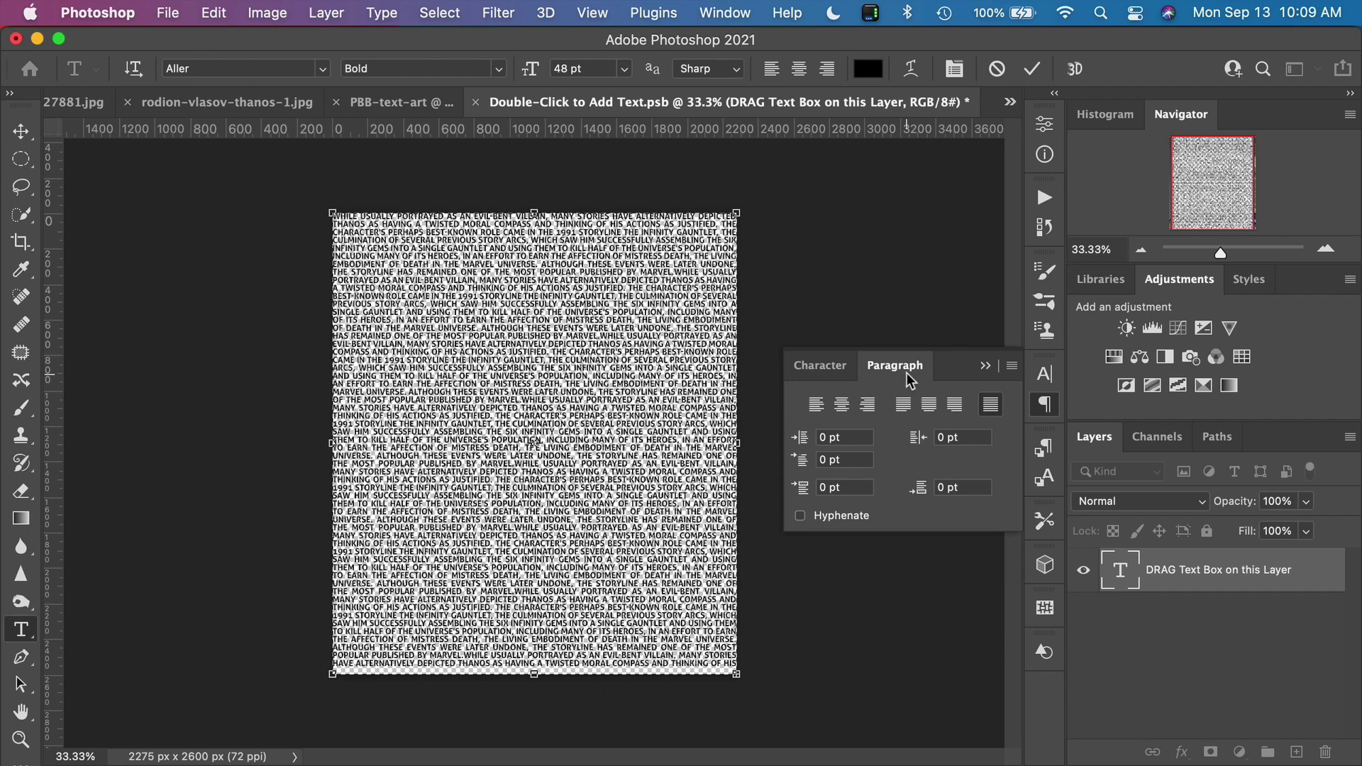
{"action": "left_click", "coordinate": [990, 406]}
{"action": "left_click", "coordinate": [1033, 69]}
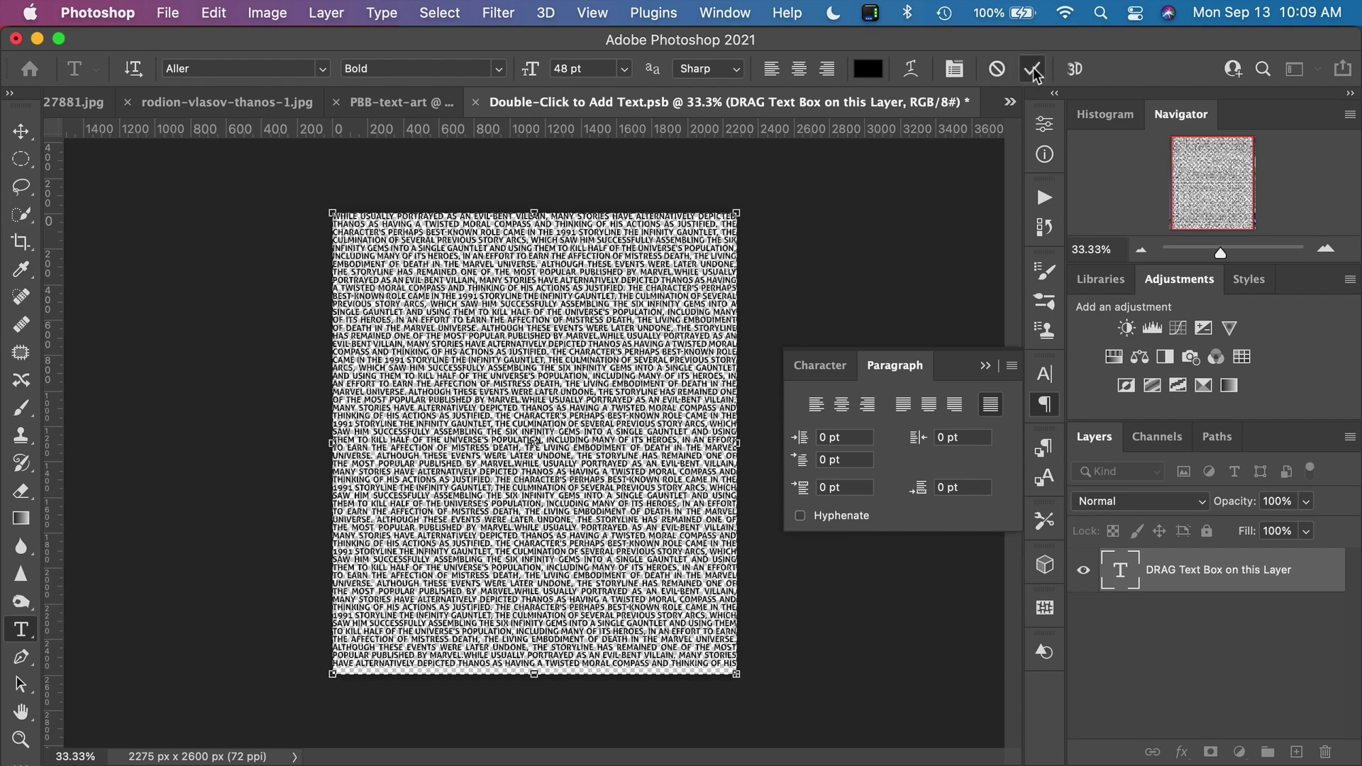
Save and close the text smart object, and inspect the lettering on the face in the PBB-text-art document.
{"action": "left_click", "coordinate": [479, 100]}
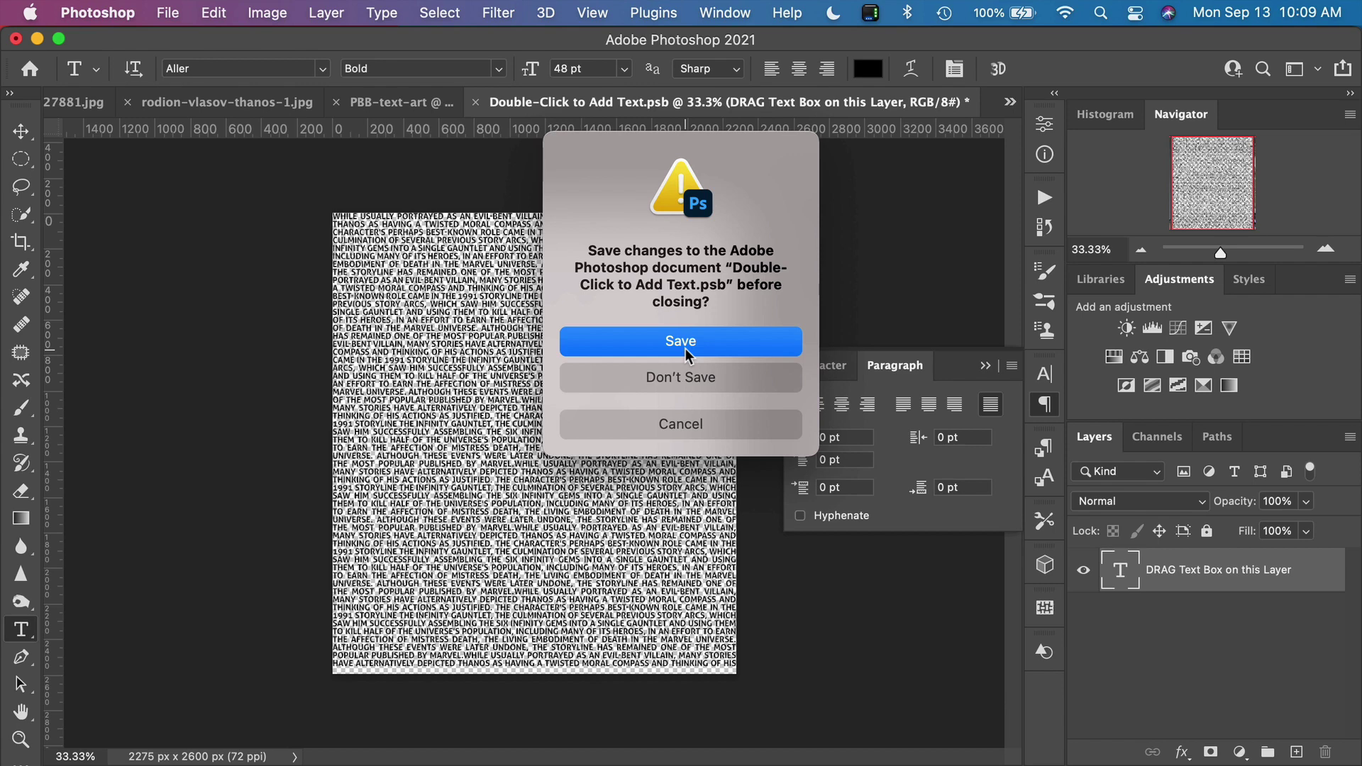
{"action": "left_click", "coordinate": [681, 343]}
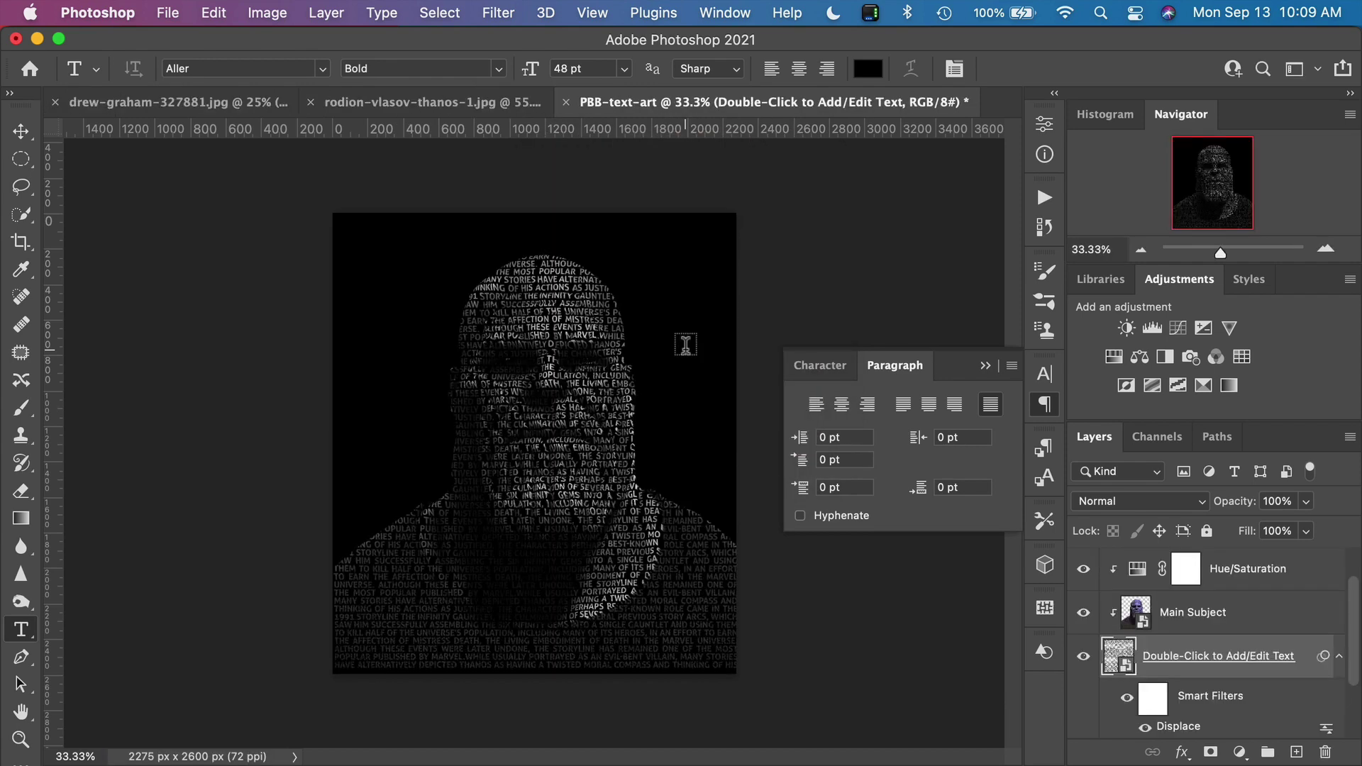
{"action": "scroll", "coordinate": [629, 390], "scroll_direction": "up", "scroll_amount": 3}
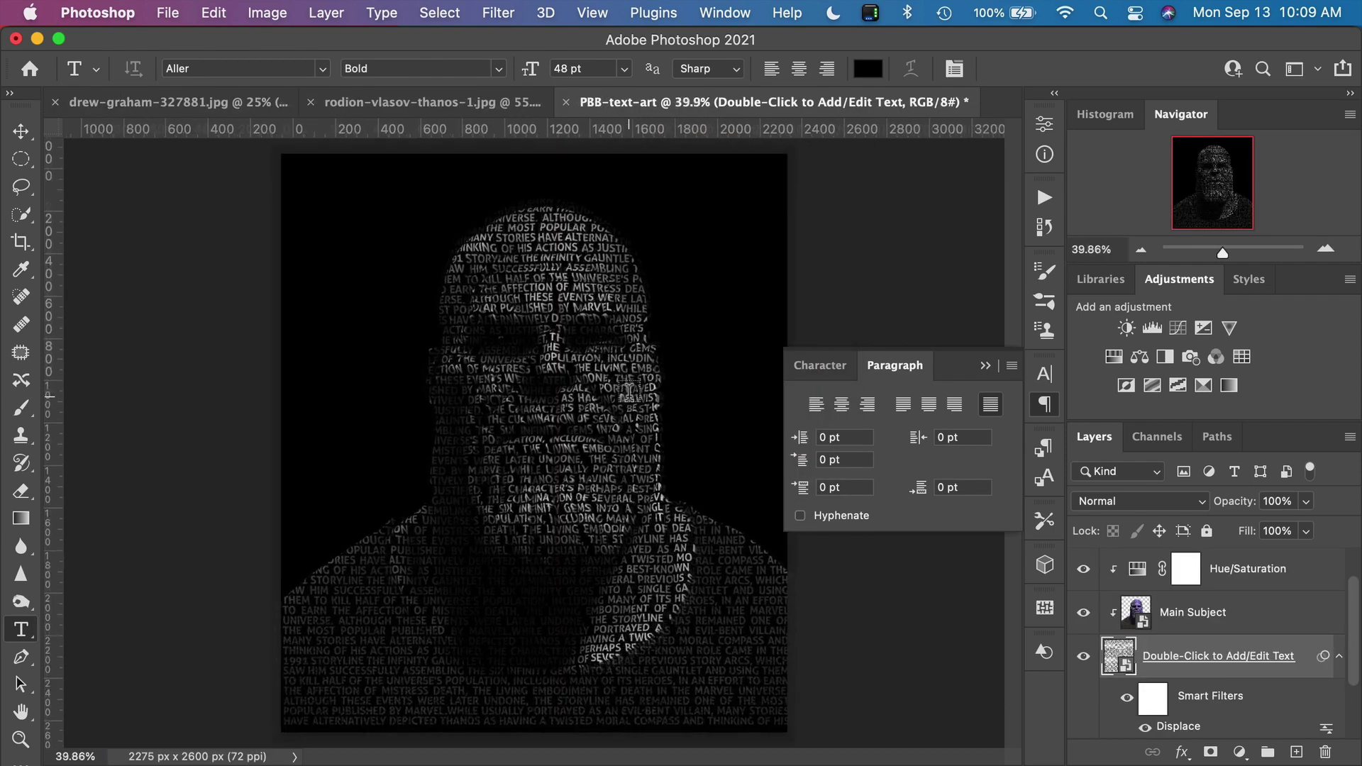
{"action": "scroll", "coordinate": [629, 391], "scroll_direction": "up", "scroll_amount": 1}
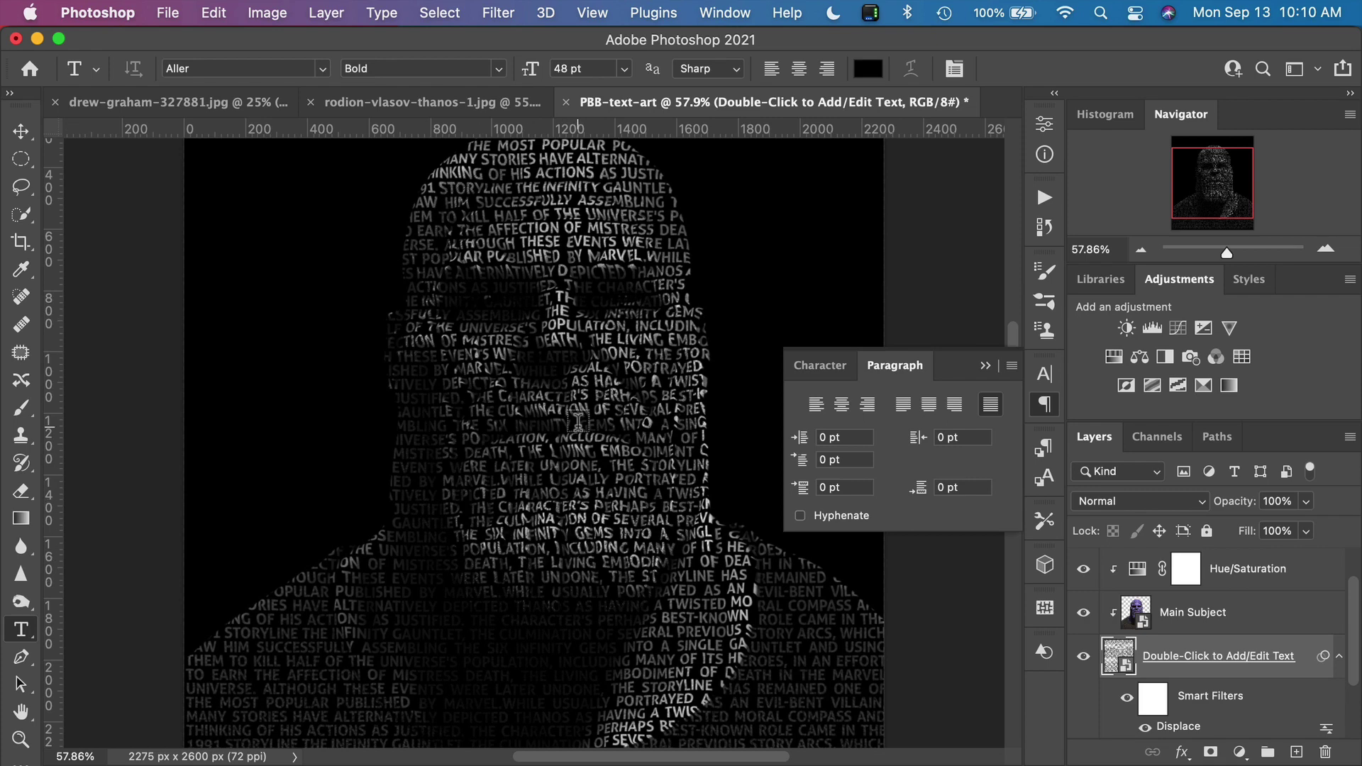
{"action": "scroll", "coordinate": [578, 421], "scroll_direction": "down", "scroll_amount": 2}
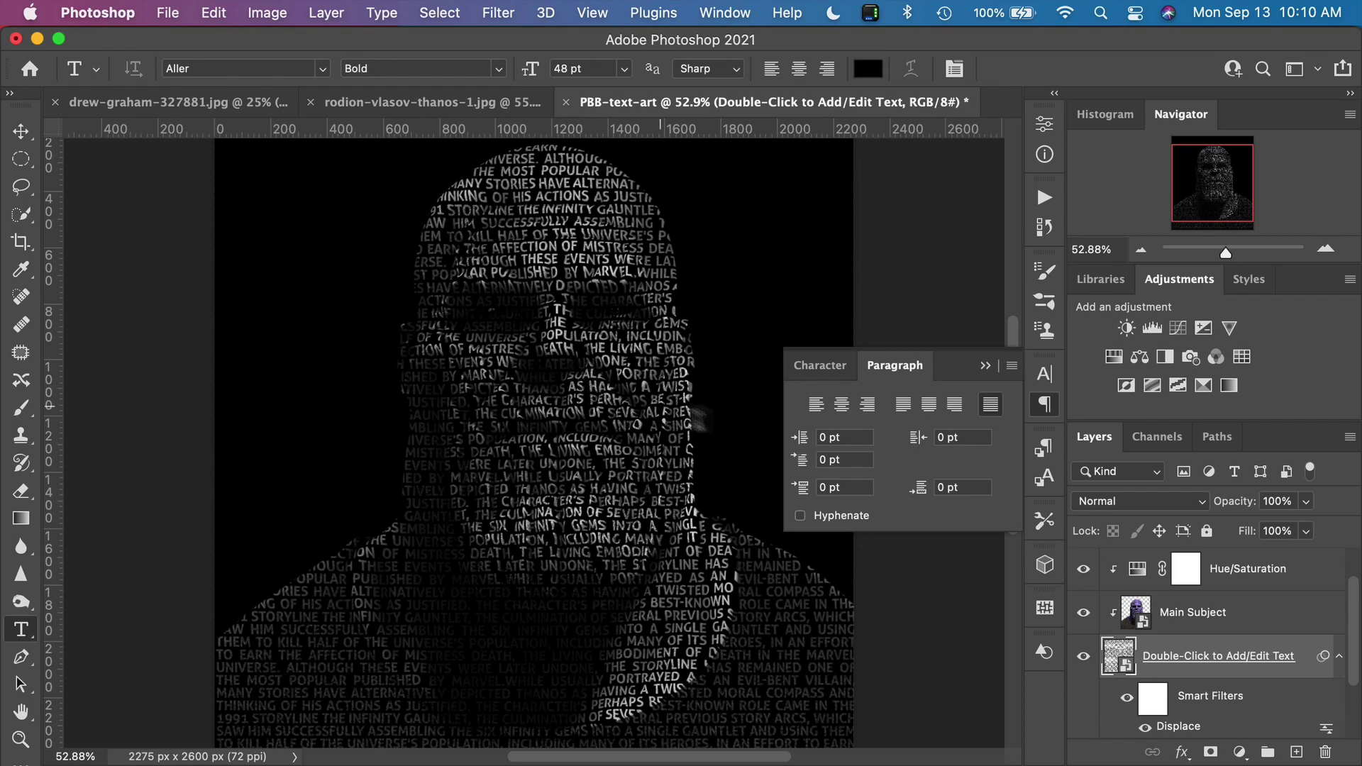
Reopen the text smart object and set all its text to 36 pt with 32 pt leading and 0 tracking.
{"action": "double_click", "coordinate": [1119, 654]}
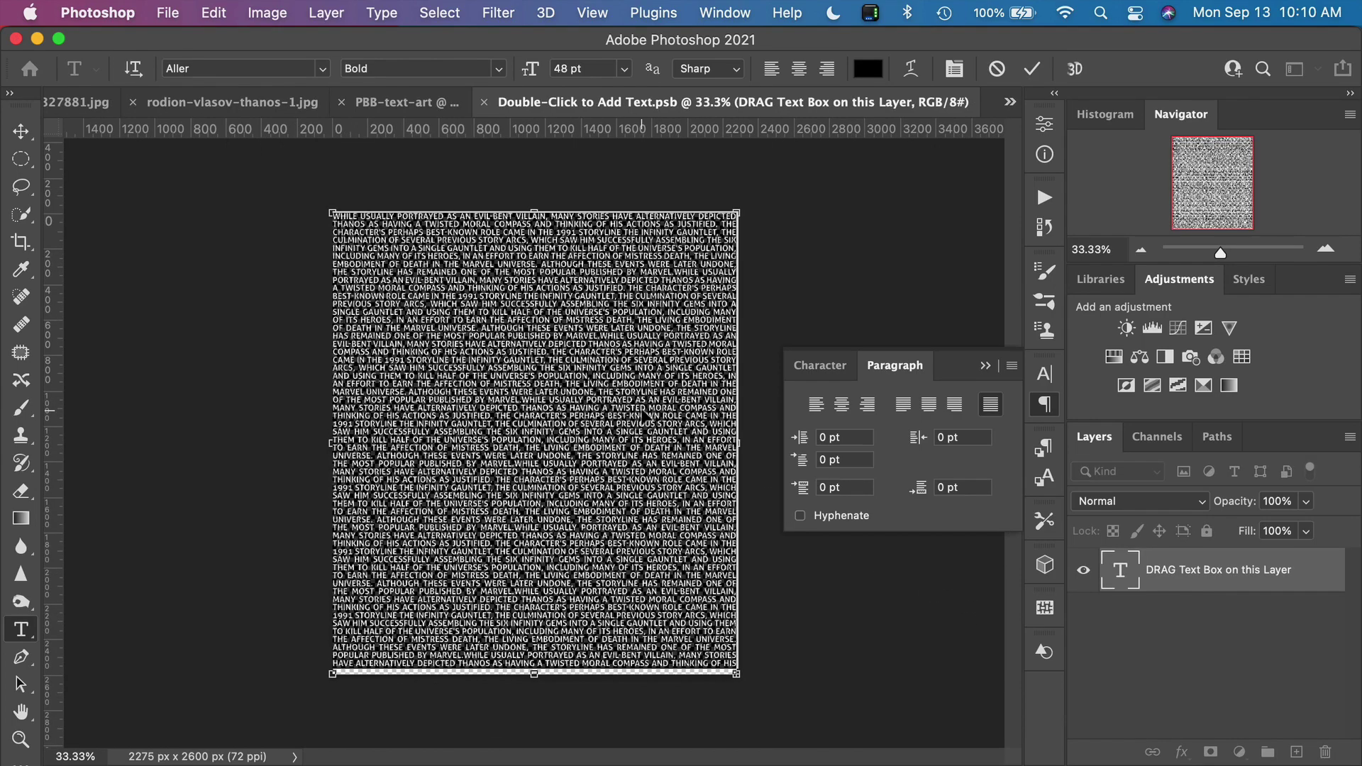
{"action": "left_click", "coordinate": [828, 366]}
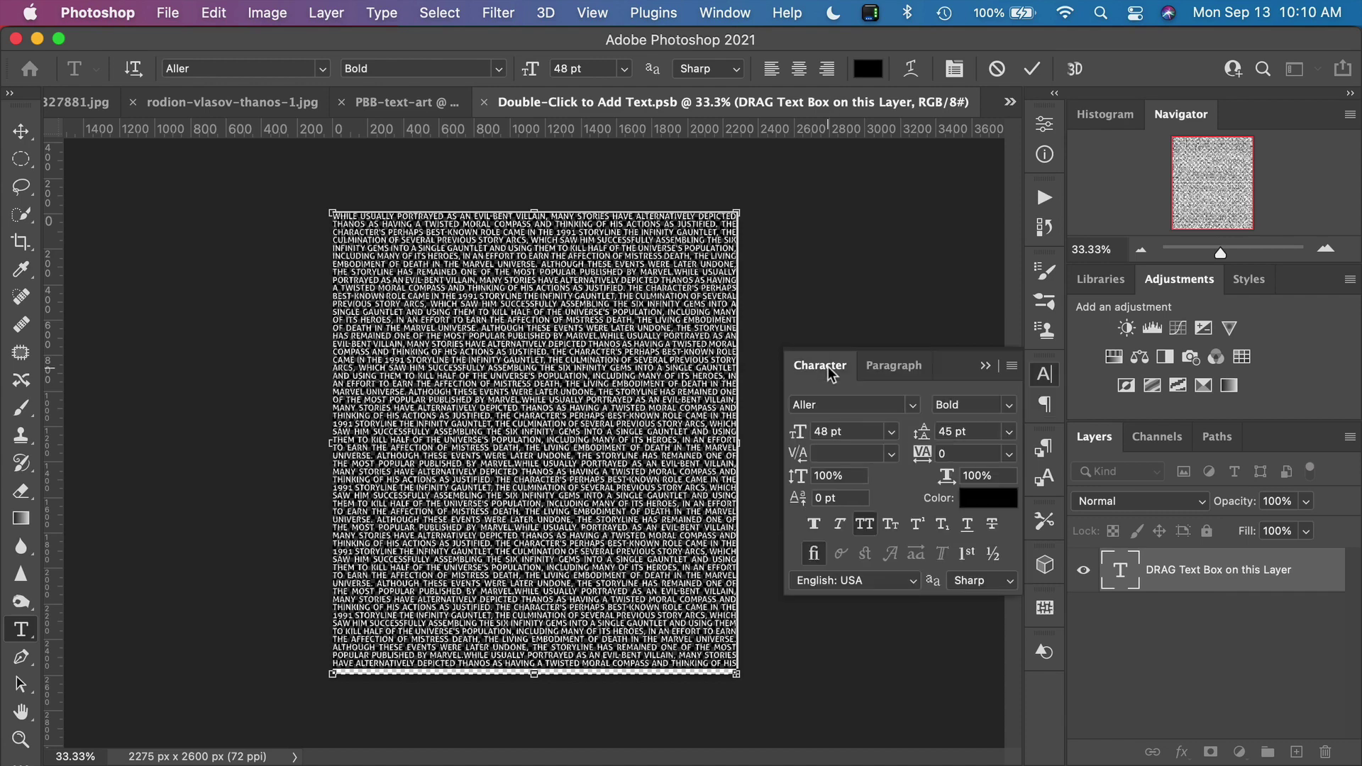
{"action": "left_click", "coordinate": [817, 431]}
{"action": "type", "text": "36"}
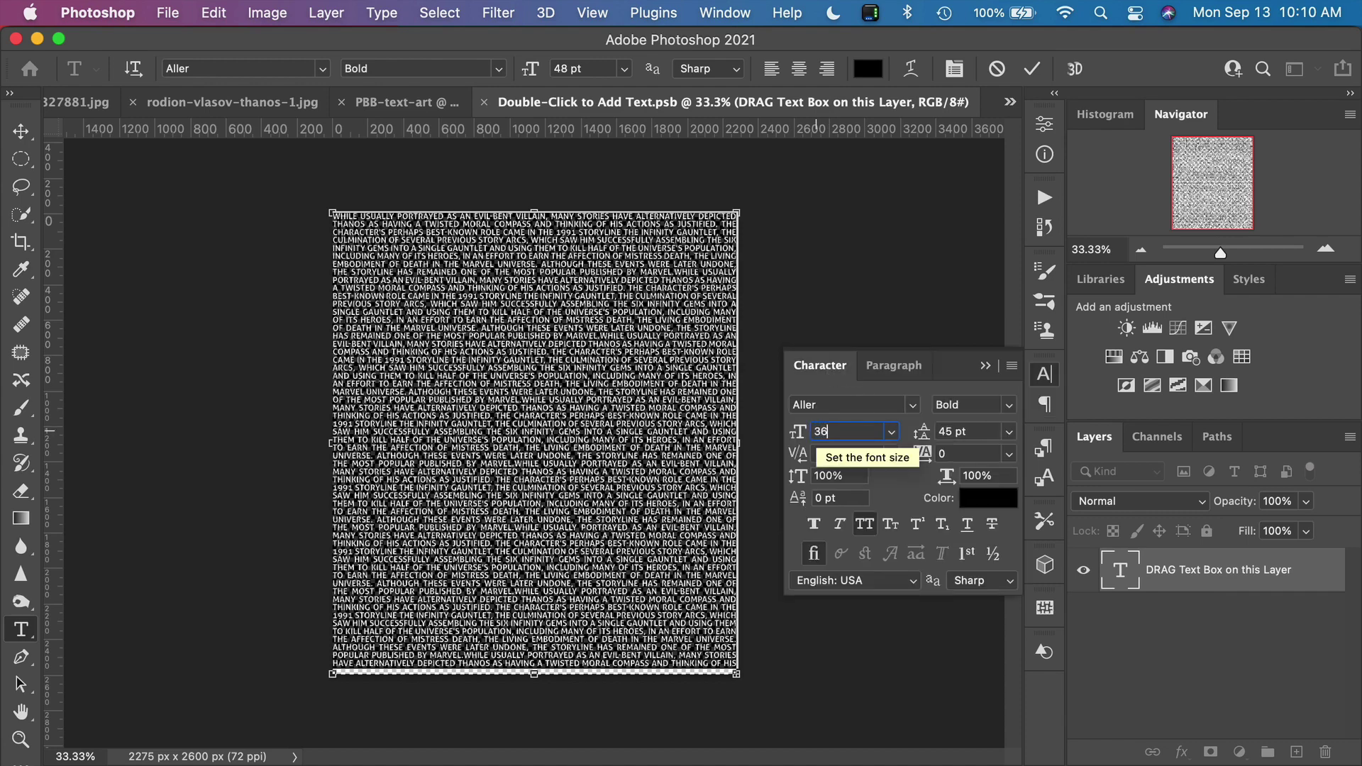
{"action": "key", "text": "Tab"}
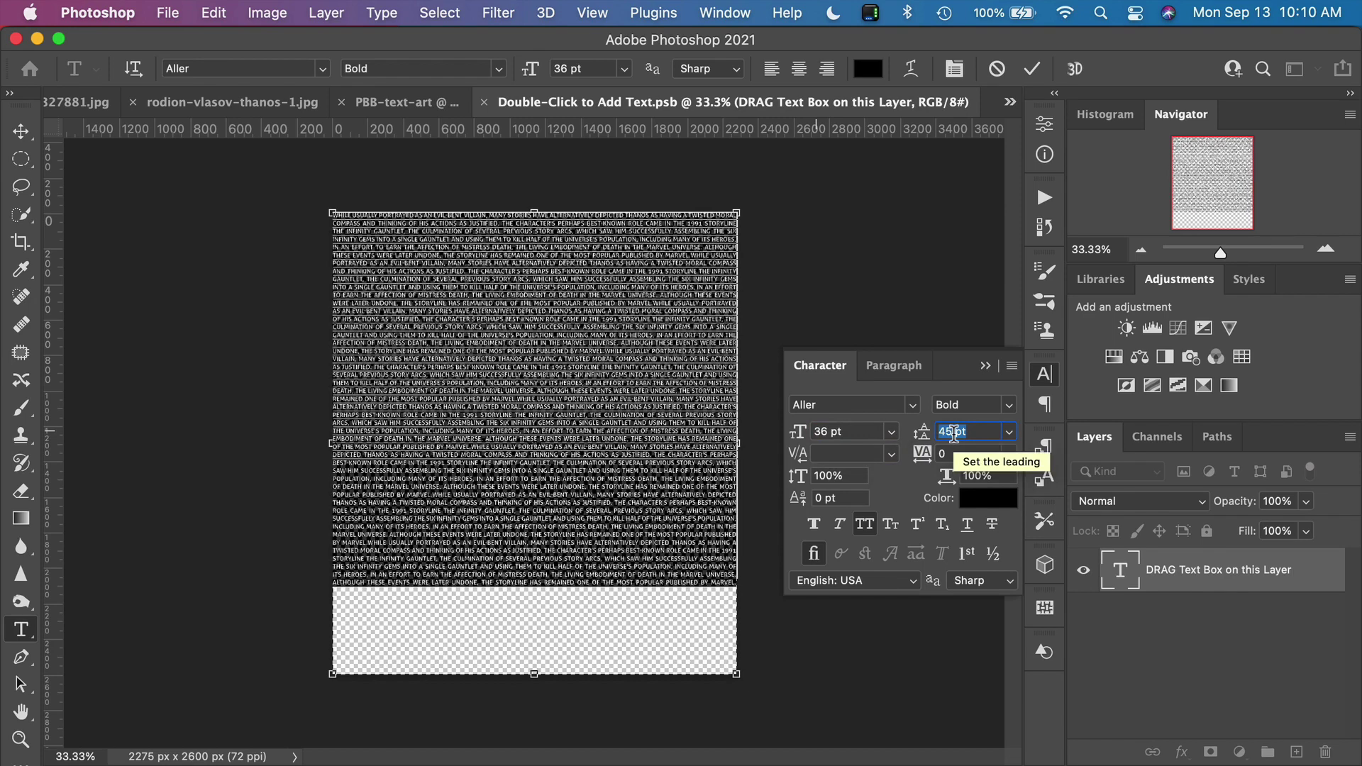
{"action": "type", "text": "32"}
{"action": "key", "text": "Tab"}
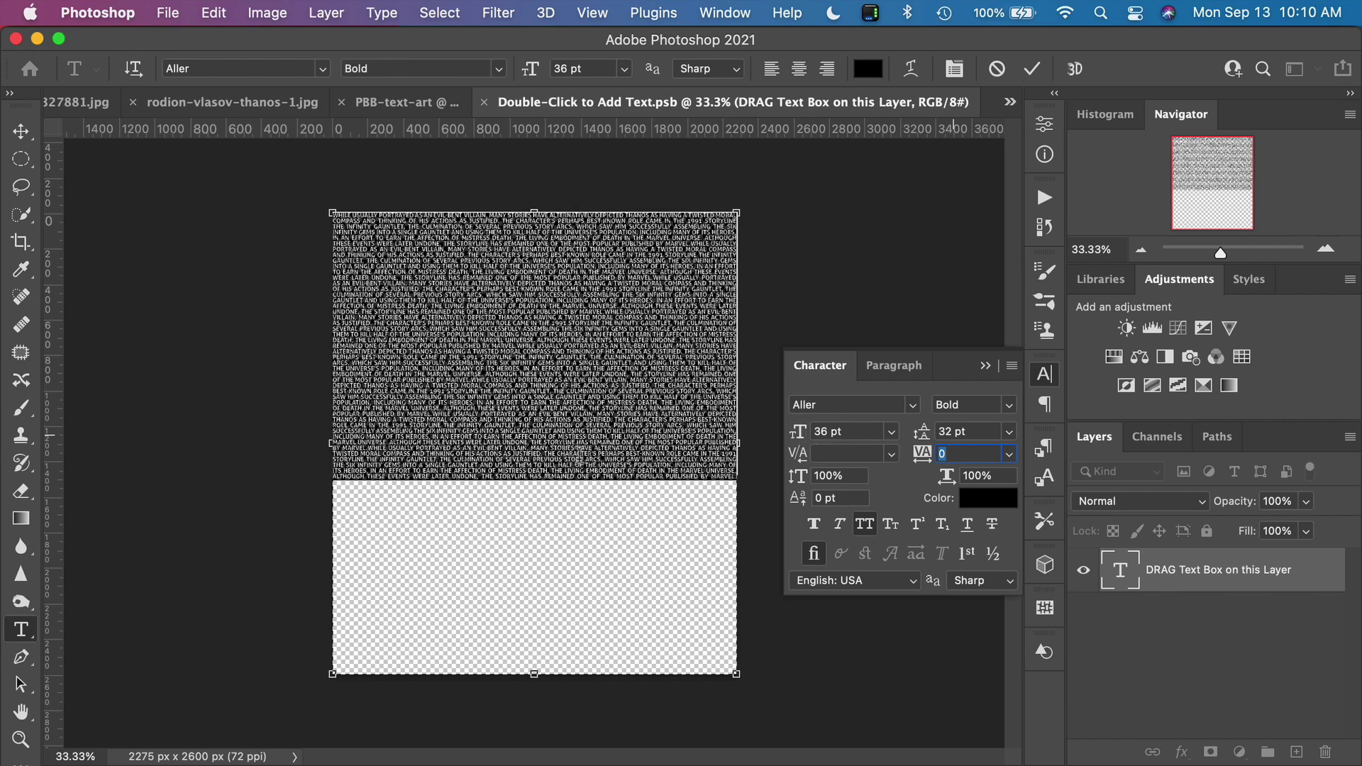
{"action": "type", "text": "0"}
Paste more copies of the paragraph into the text to fill the empty part of the text box, and commit the edit.
{"action": "left_click", "coordinate": [603, 423]}
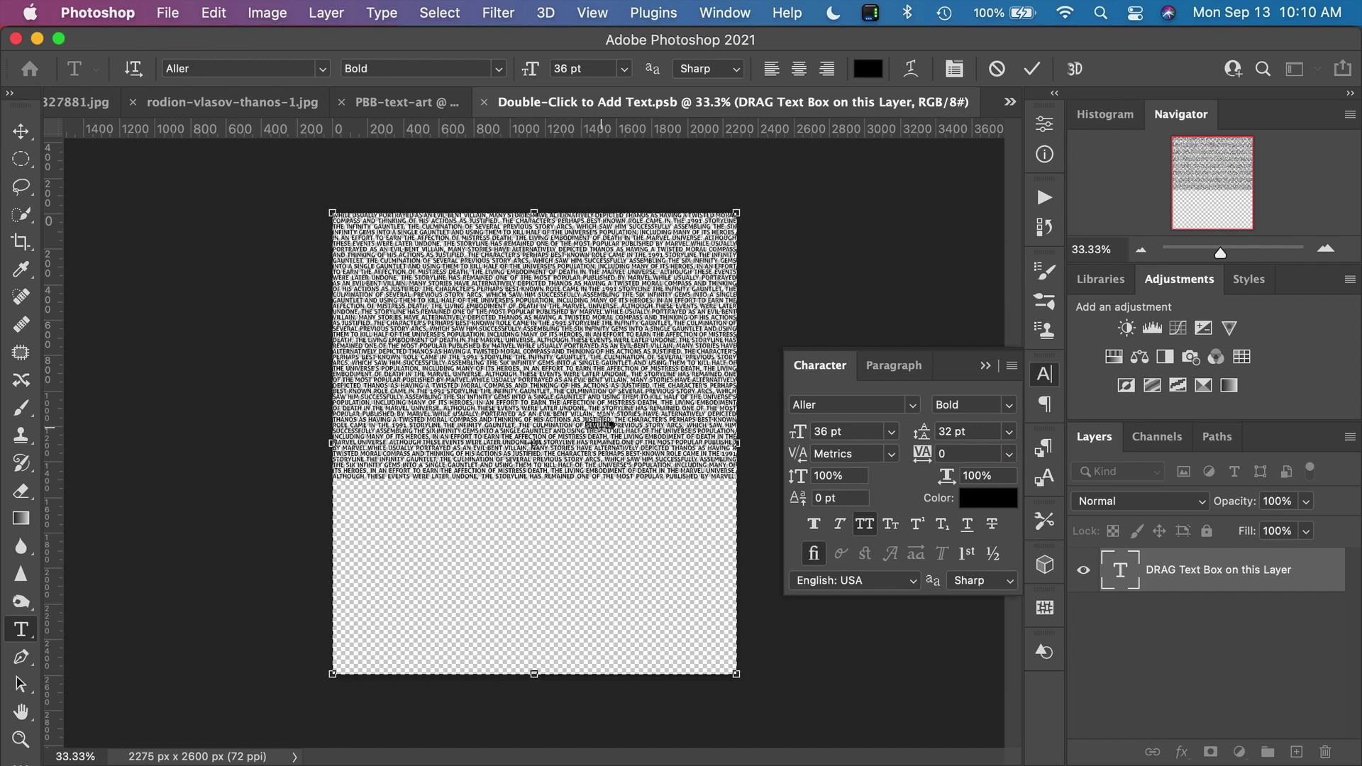
{"action": "key", "text": "ctrl+a"}
{"action": "left_click", "coordinate": [604, 430]}
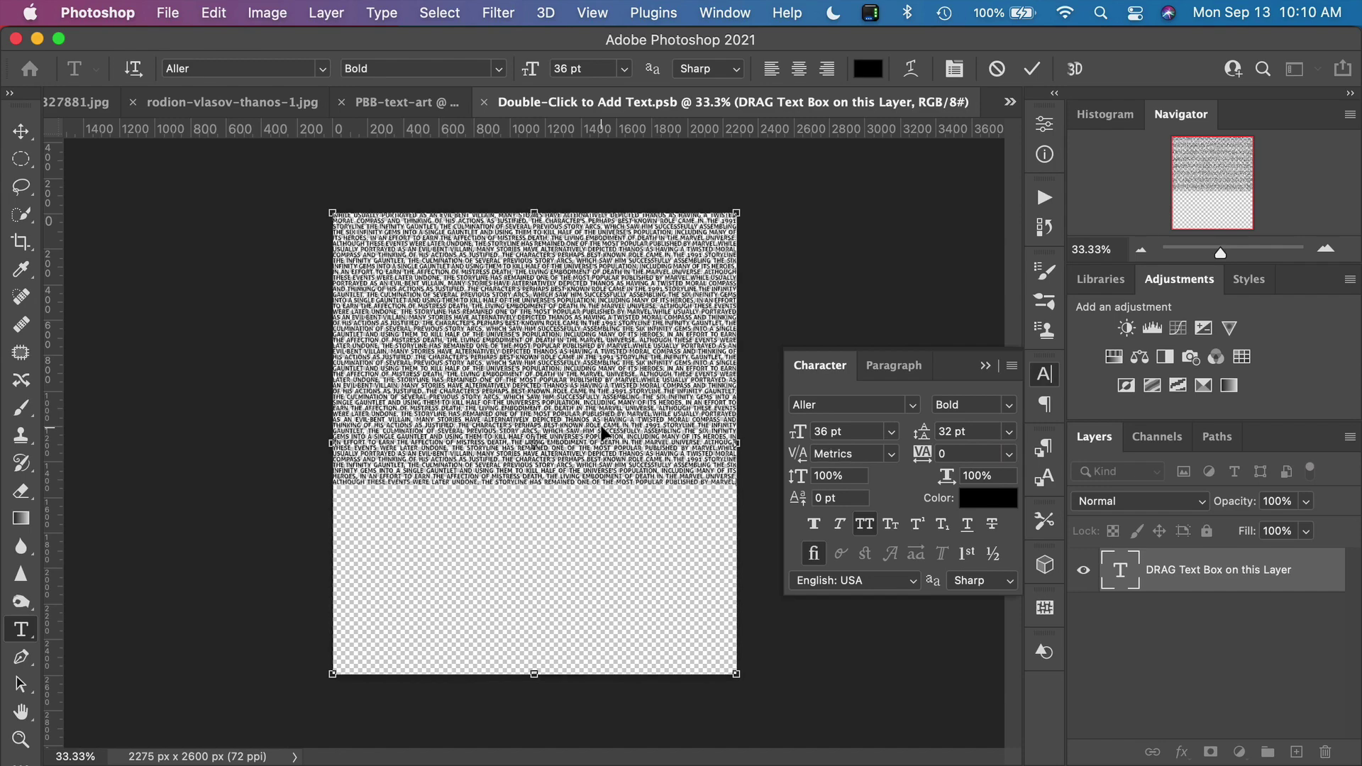
{"action": "key", "text": "cmd+v"}
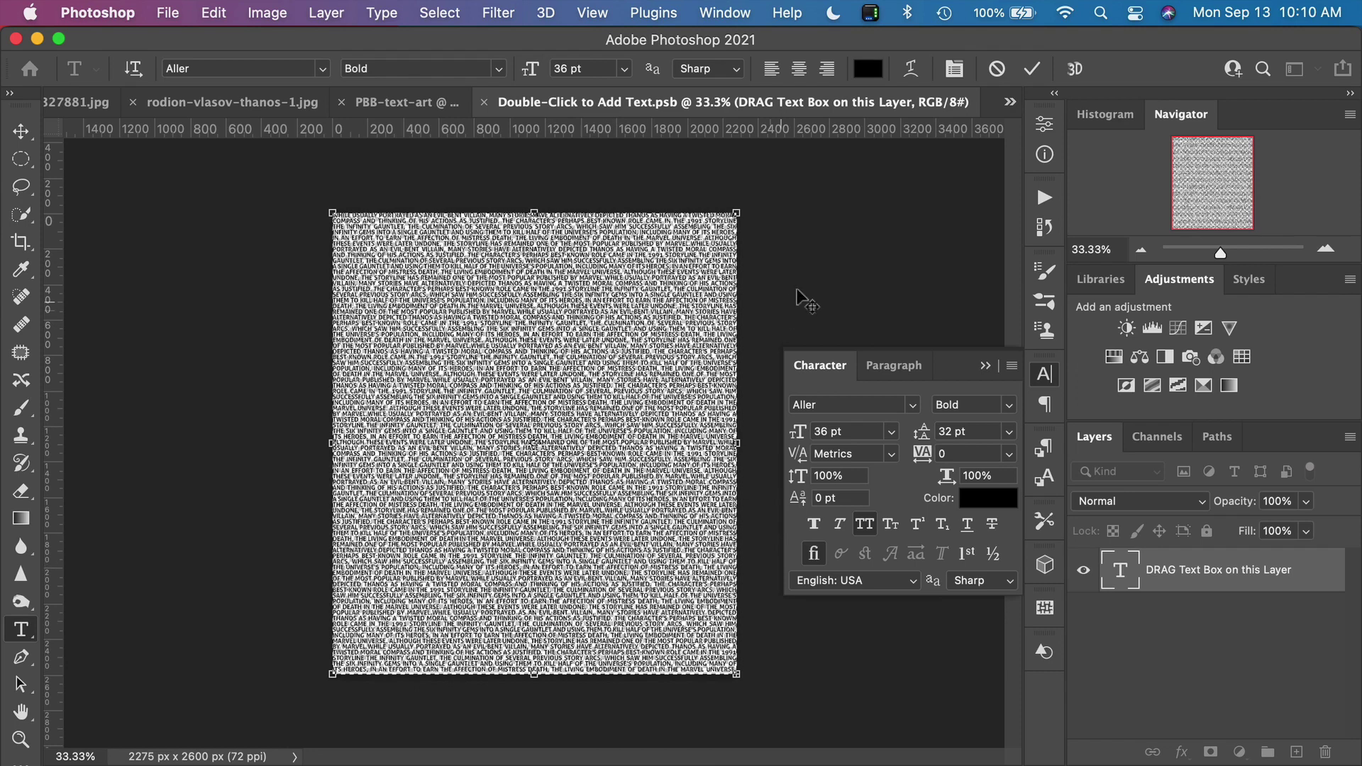
{"action": "left_click", "coordinate": [1033, 69]}
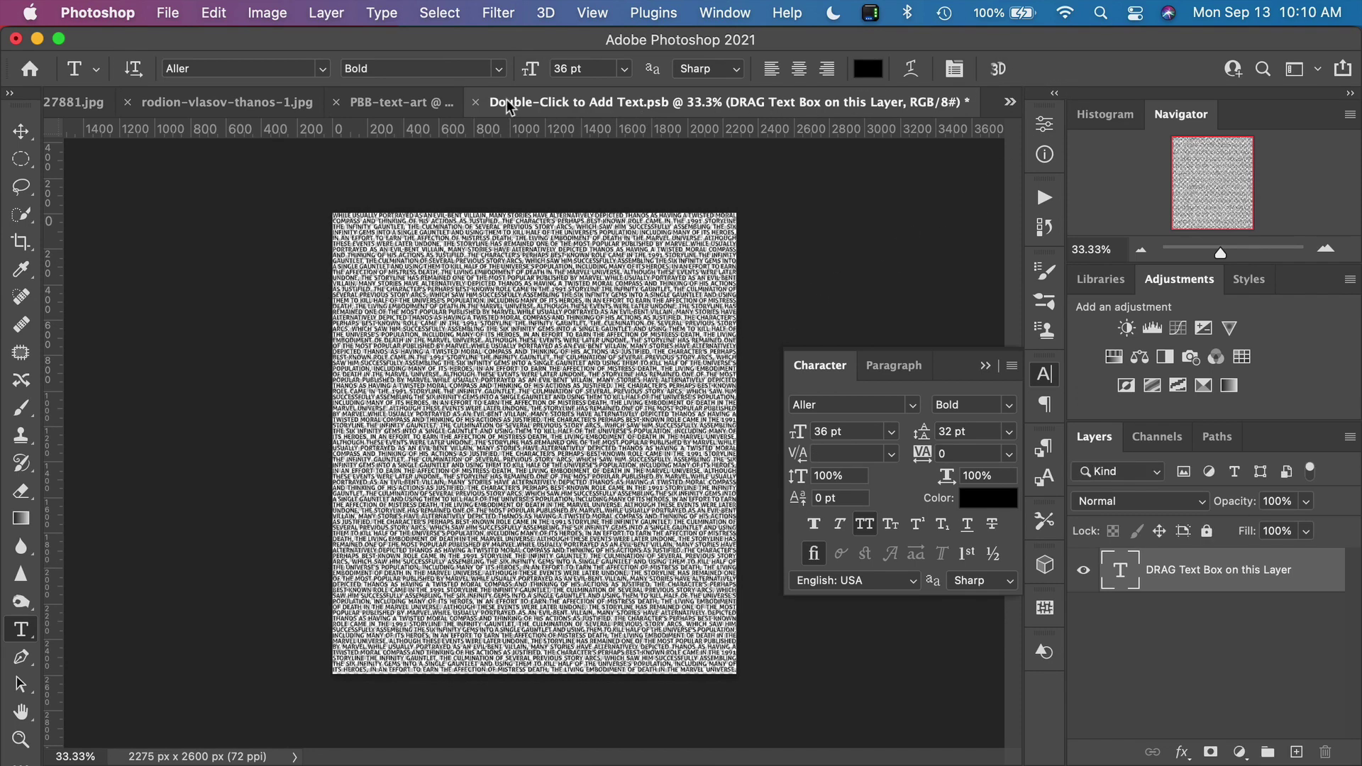
Save and close the text smart object, and inspect the facial detail of the portrait made with the smaller text.
{"action": "left_click", "coordinate": [475, 101]}
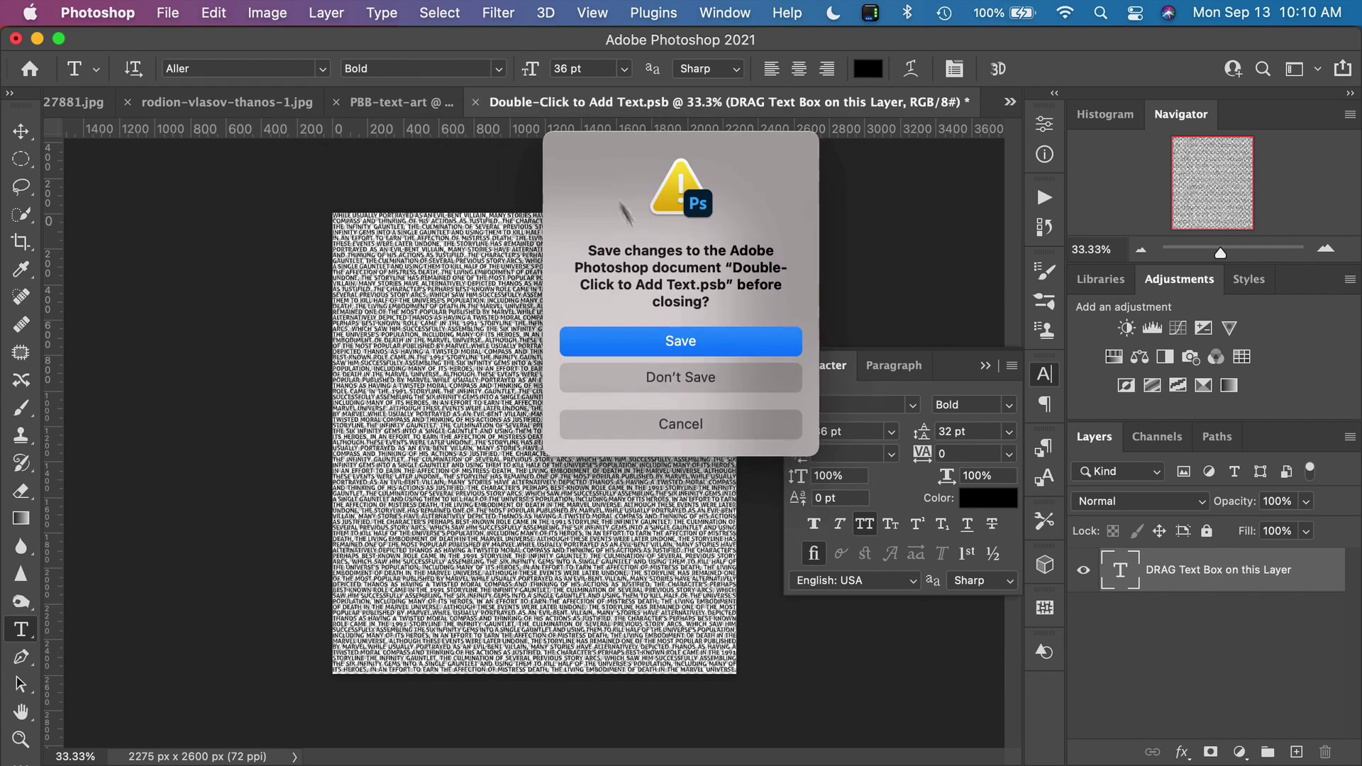
{"action": "left_click", "coordinate": [730, 342]}
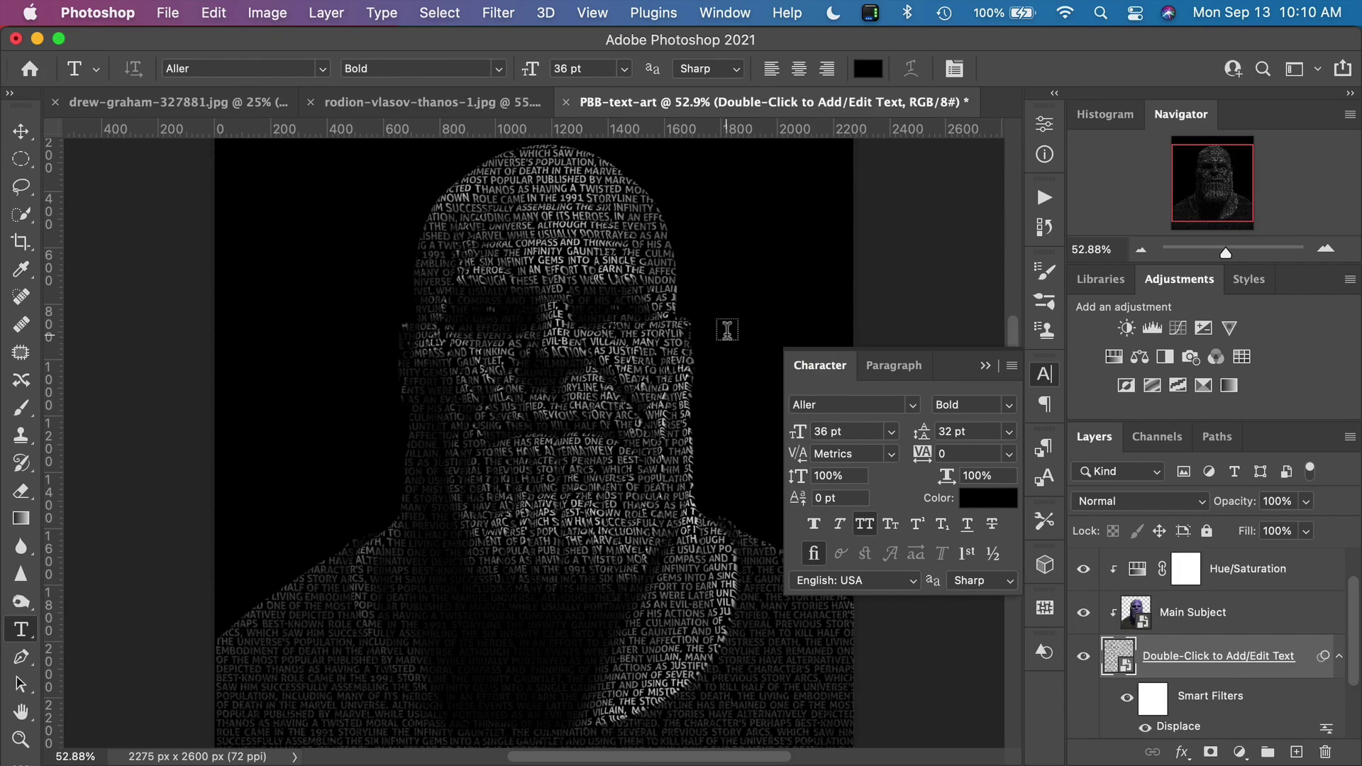
{"action": "scroll", "coordinate": [523, 353], "scroll_direction": "up", "scroll_amount": 3}
{"action": "scroll", "coordinate": [522, 353], "scroll_direction": "down", "scroll_amount": 3}
{"action": "scroll", "coordinate": [523, 352], "scroll_direction": "up", "scroll_amount": 3}
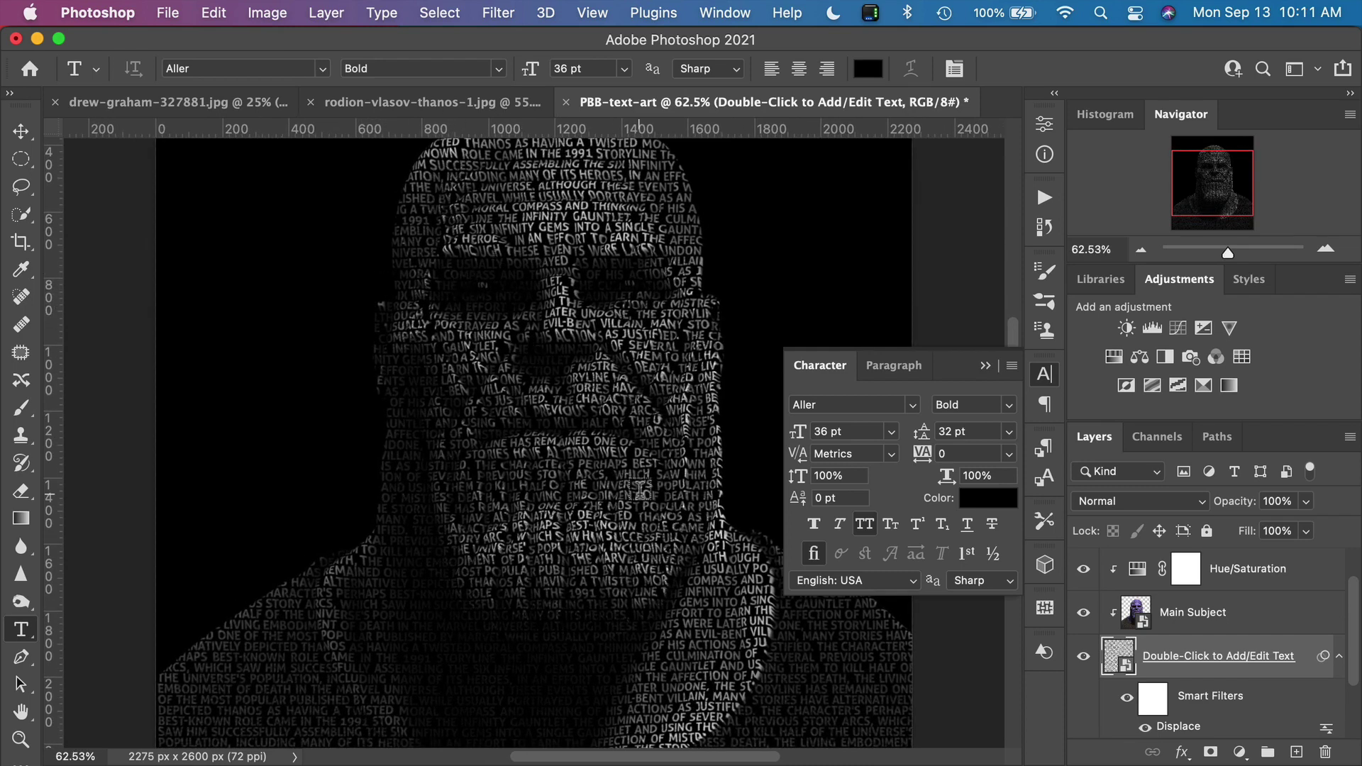
{"action": "scroll", "coordinate": [621, 372], "scroll_direction": "down", "scroll_amount": 2}
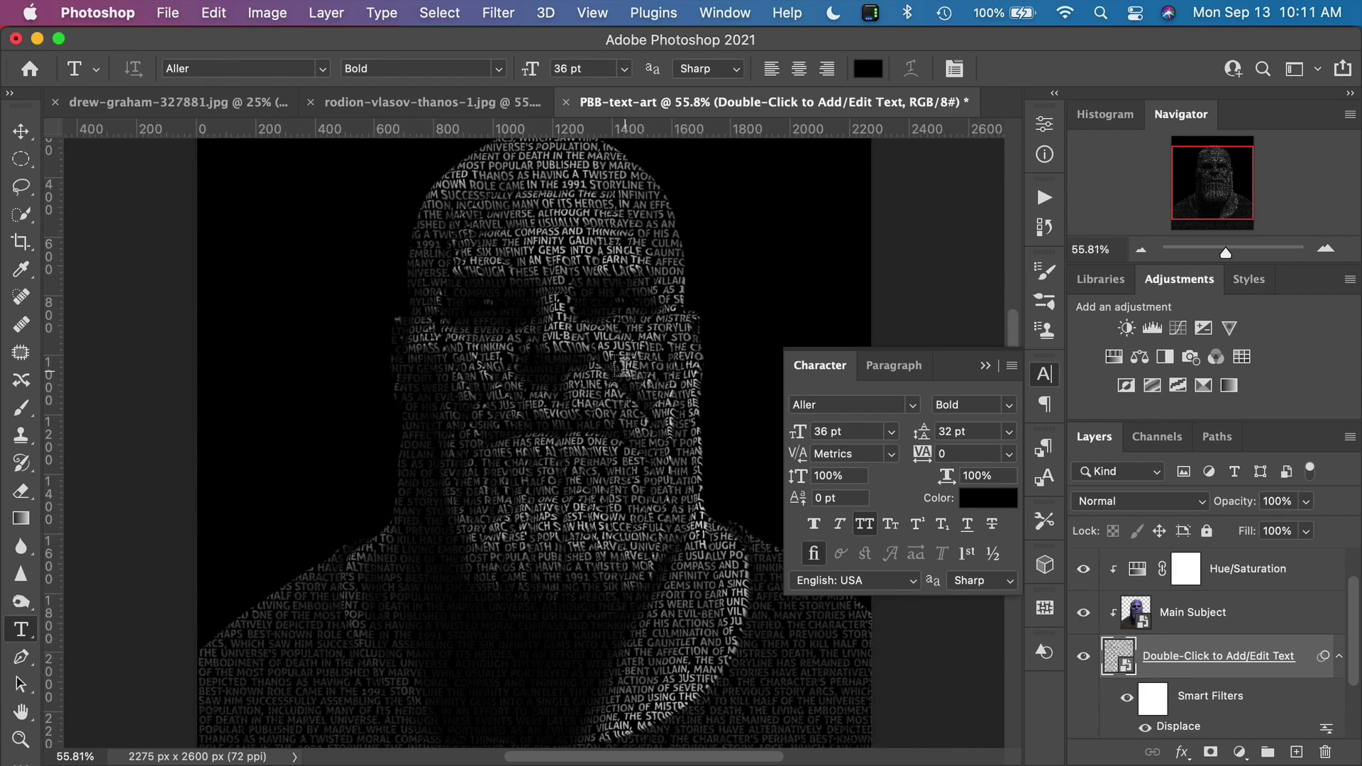
Hide the character settings and raise the saturation of the Hue/Saturation adjustment layer to +2.
{"action": "left_click", "coordinate": [986, 366]}
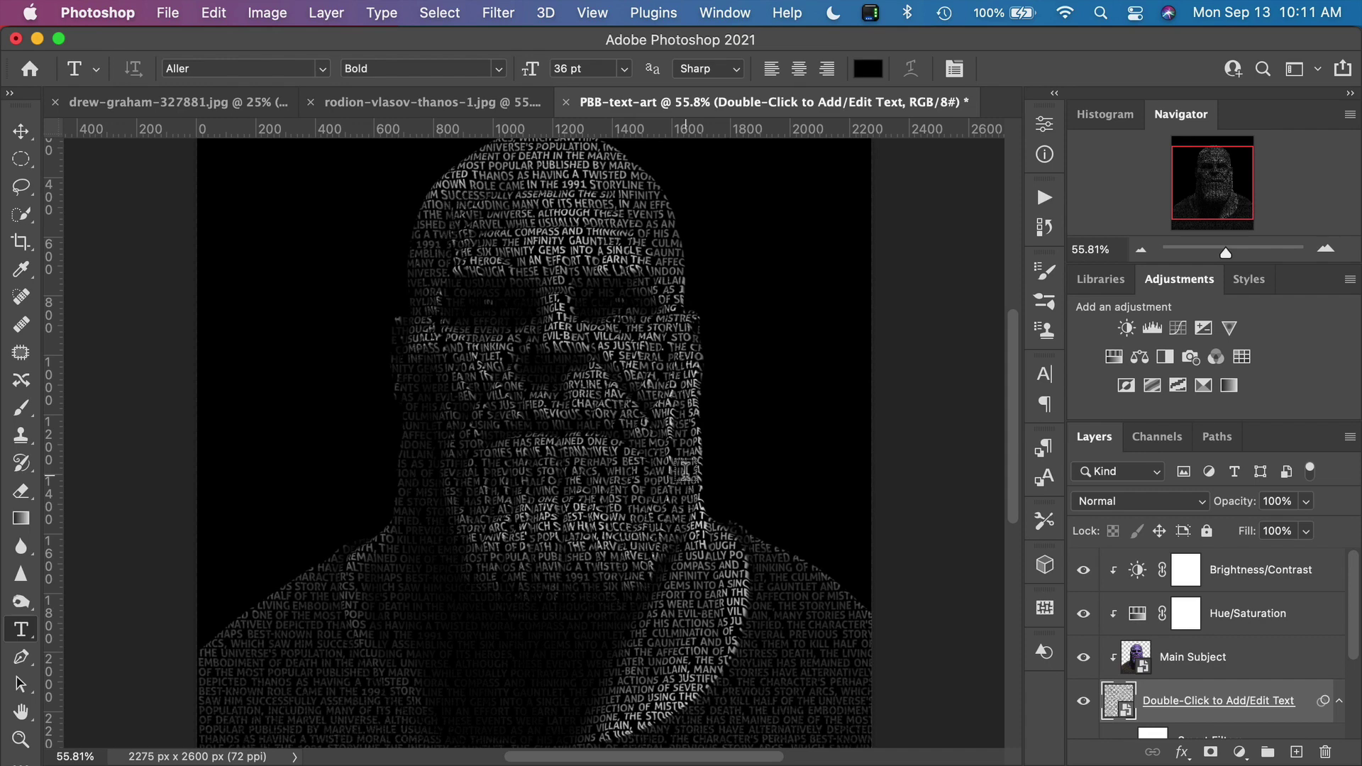
{"action": "double_click", "coordinate": [1138, 614]}
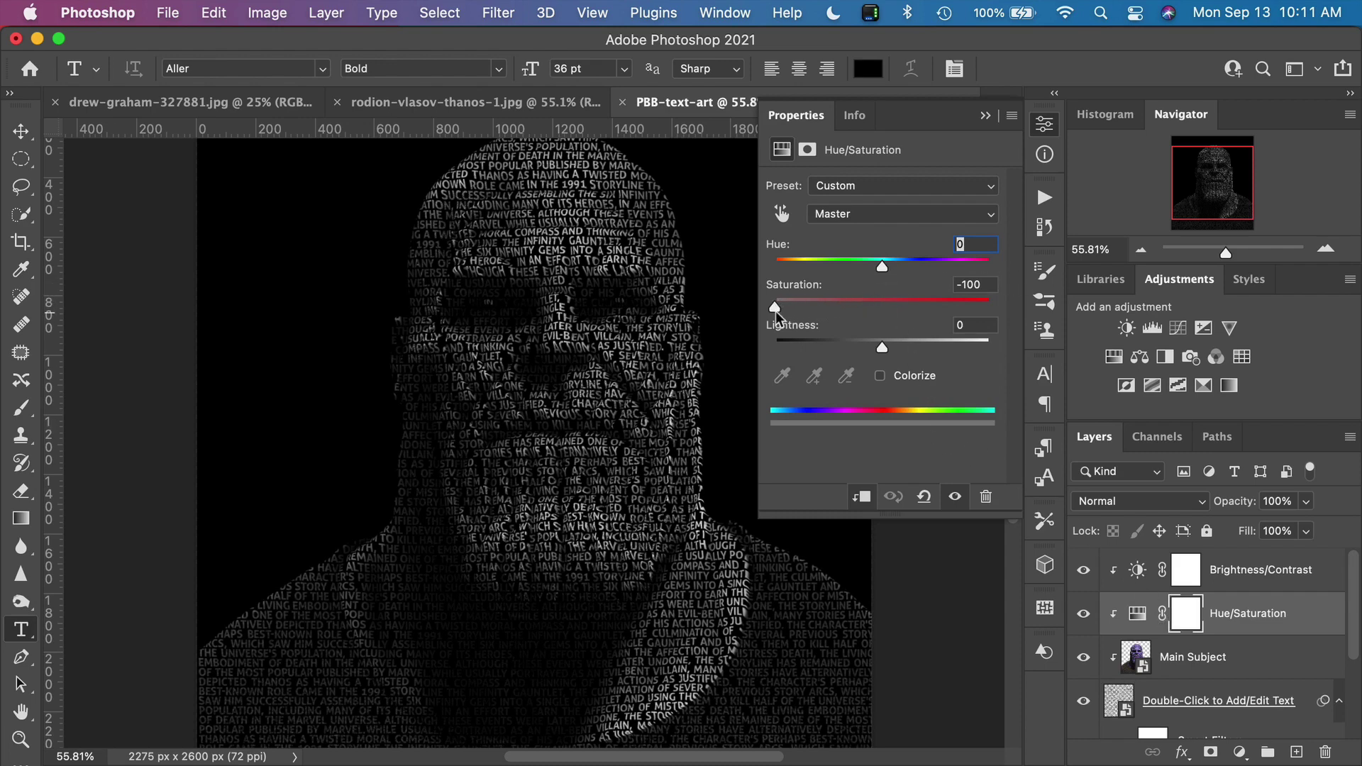
{"action": "left_click_drag", "start_coordinate": [776, 308], "coordinate": [884, 307]}
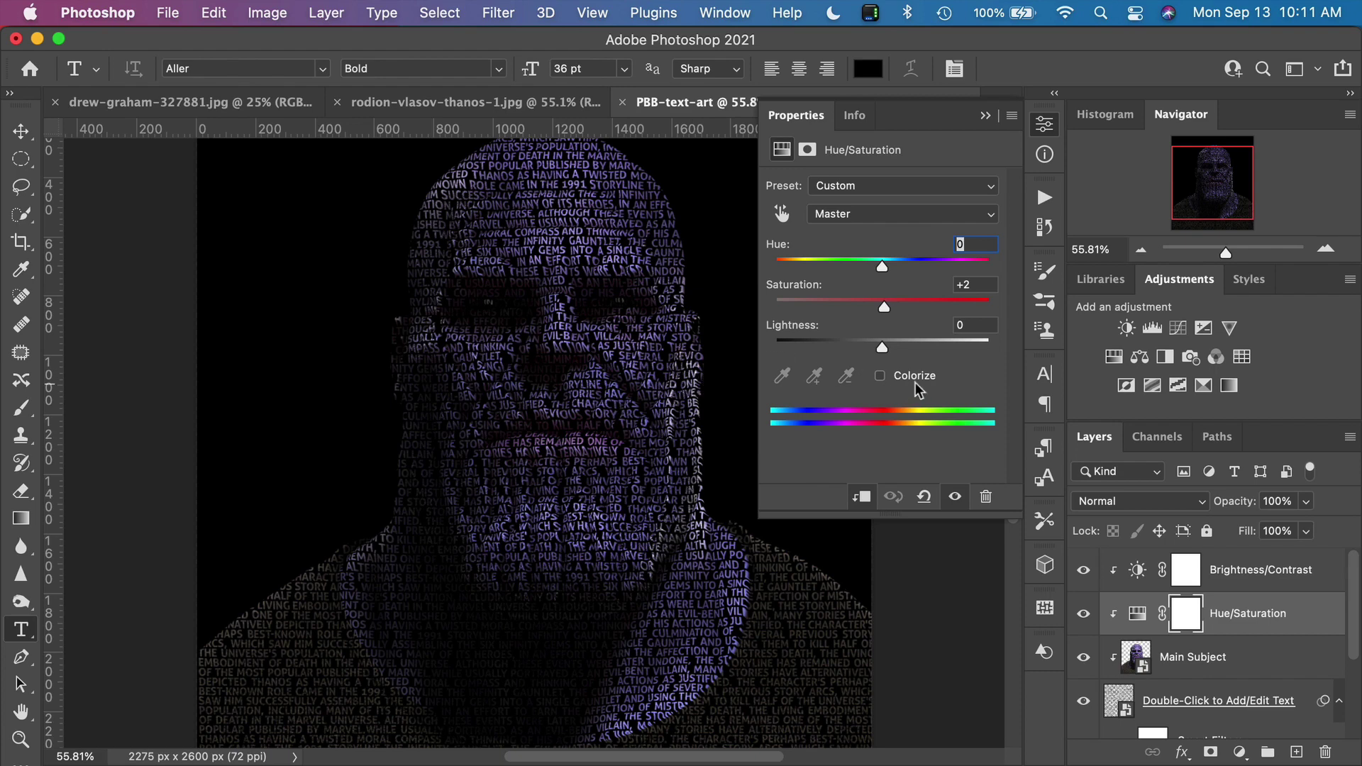
Turn on Colorize for the Hue/Saturation adjustment, try hue 89 at saturation 49, and settle on hue 34 with saturation 0.
{"action": "left_click", "coordinate": [880, 376]}
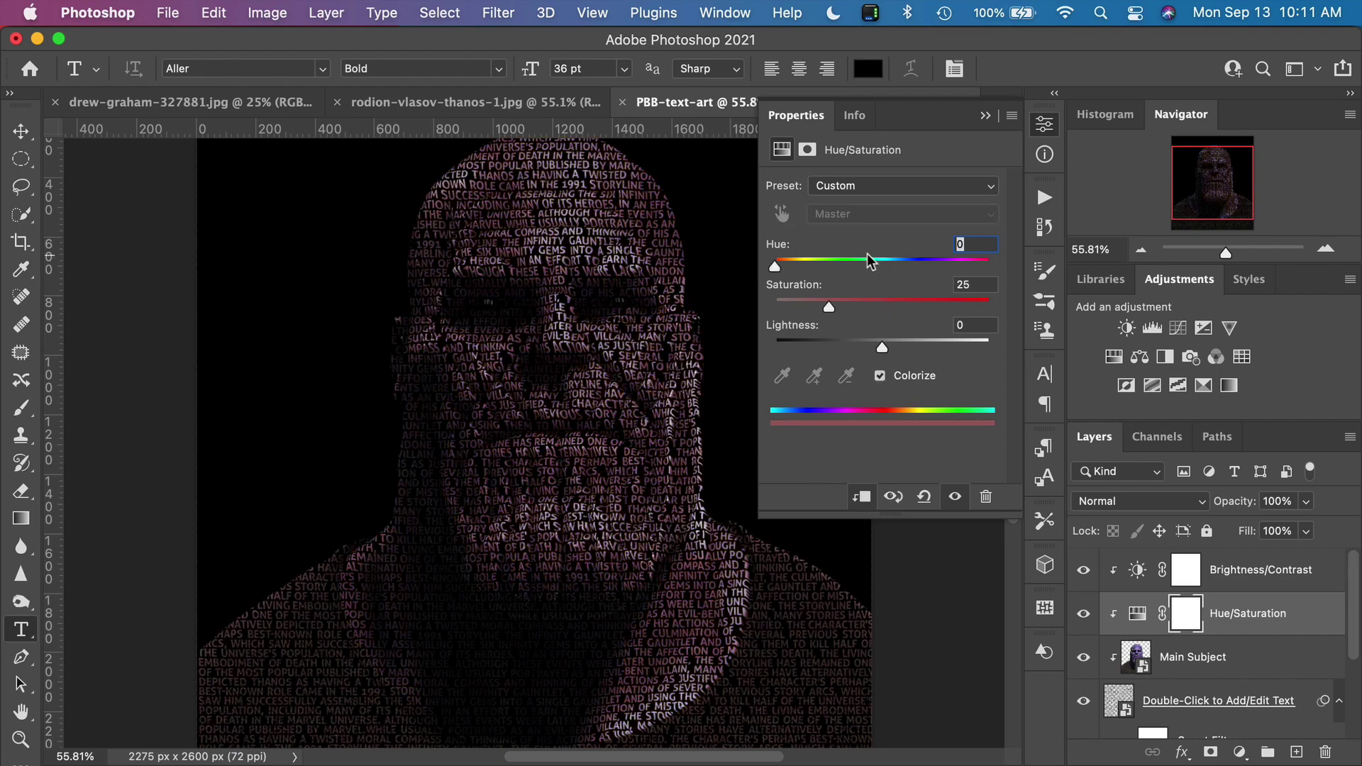
{"action": "left_click_drag", "start_coordinate": [775, 266], "coordinate": [881, 310]}
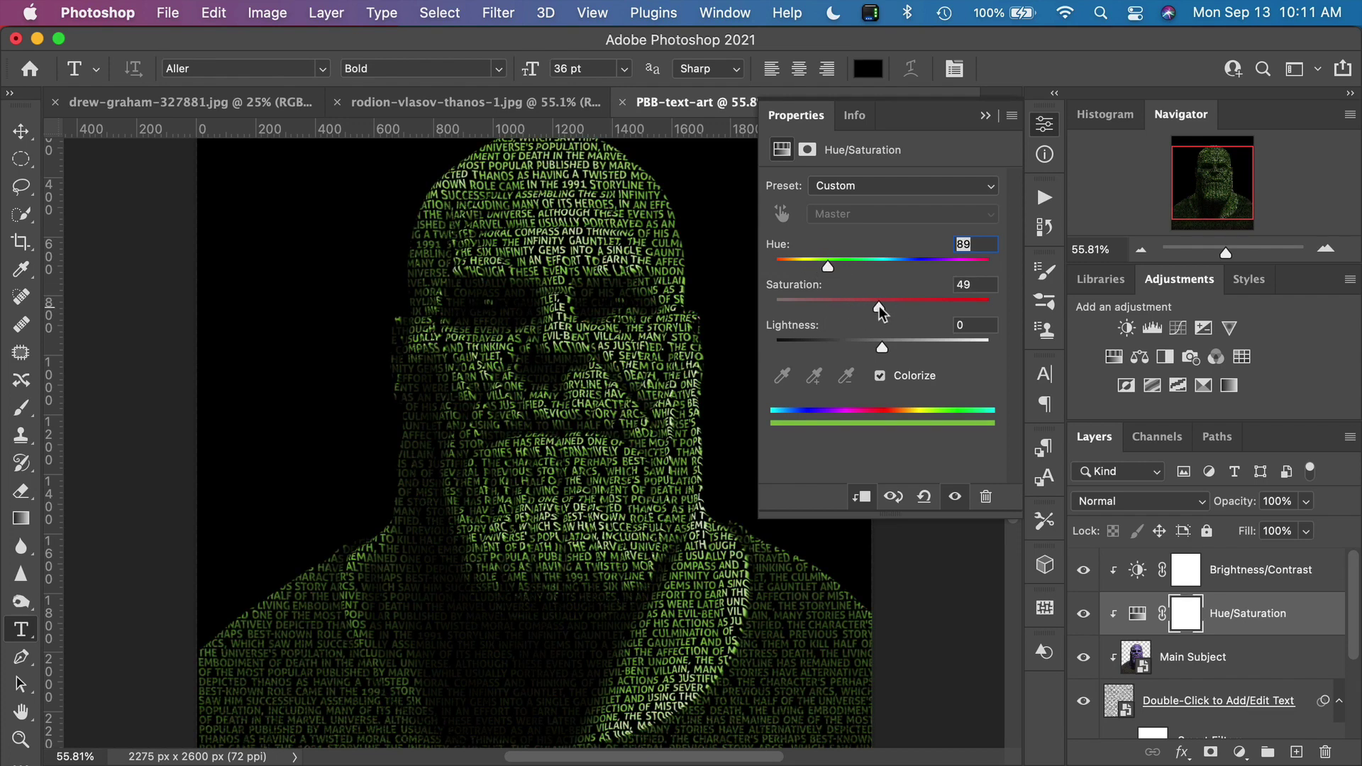
{"action": "left_click_drag", "start_coordinate": [828, 266], "coordinate": [795, 263]}
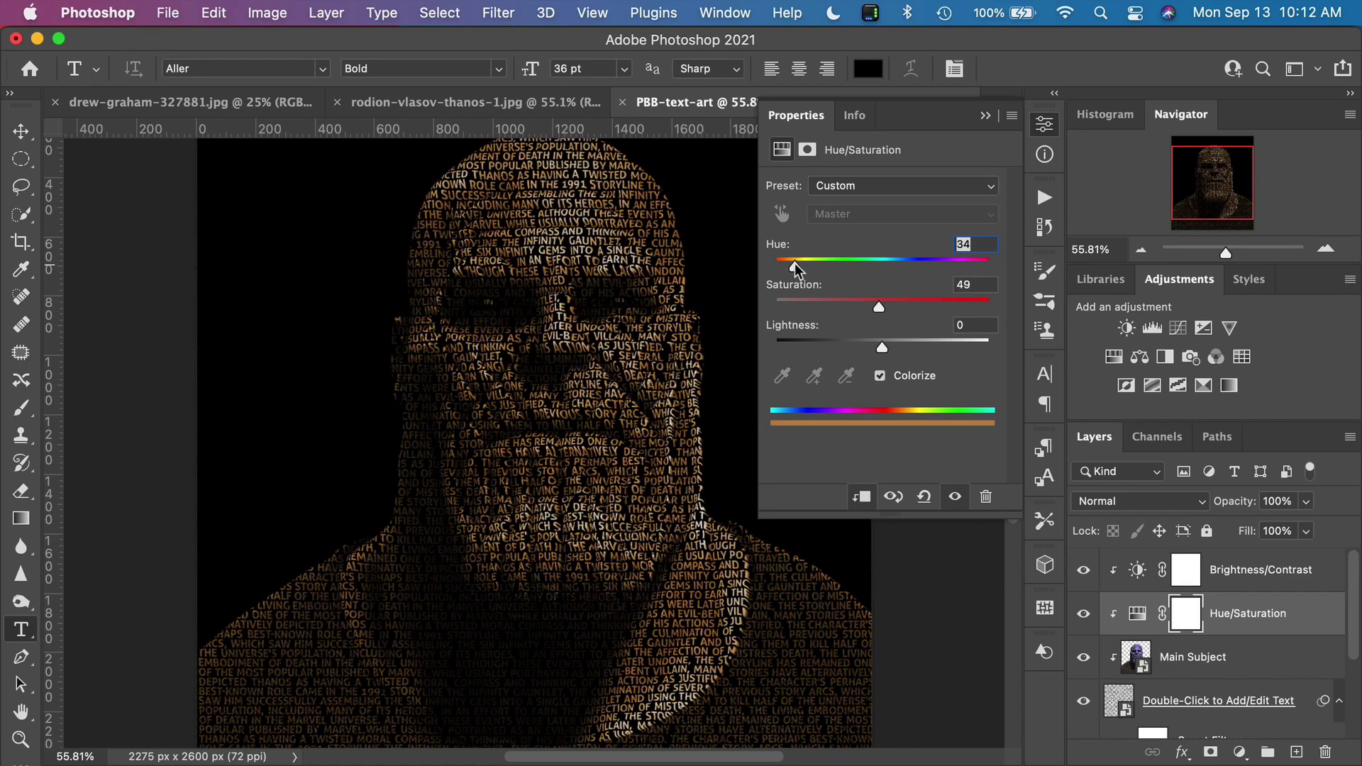
{"action": "left_click_drag", "start_coordinate": [878, 306], "coordinate": [943, 307]}
{"action": "left_click_drag", "start_coordinate": [943, 306], "coordinate": [728, 292]}
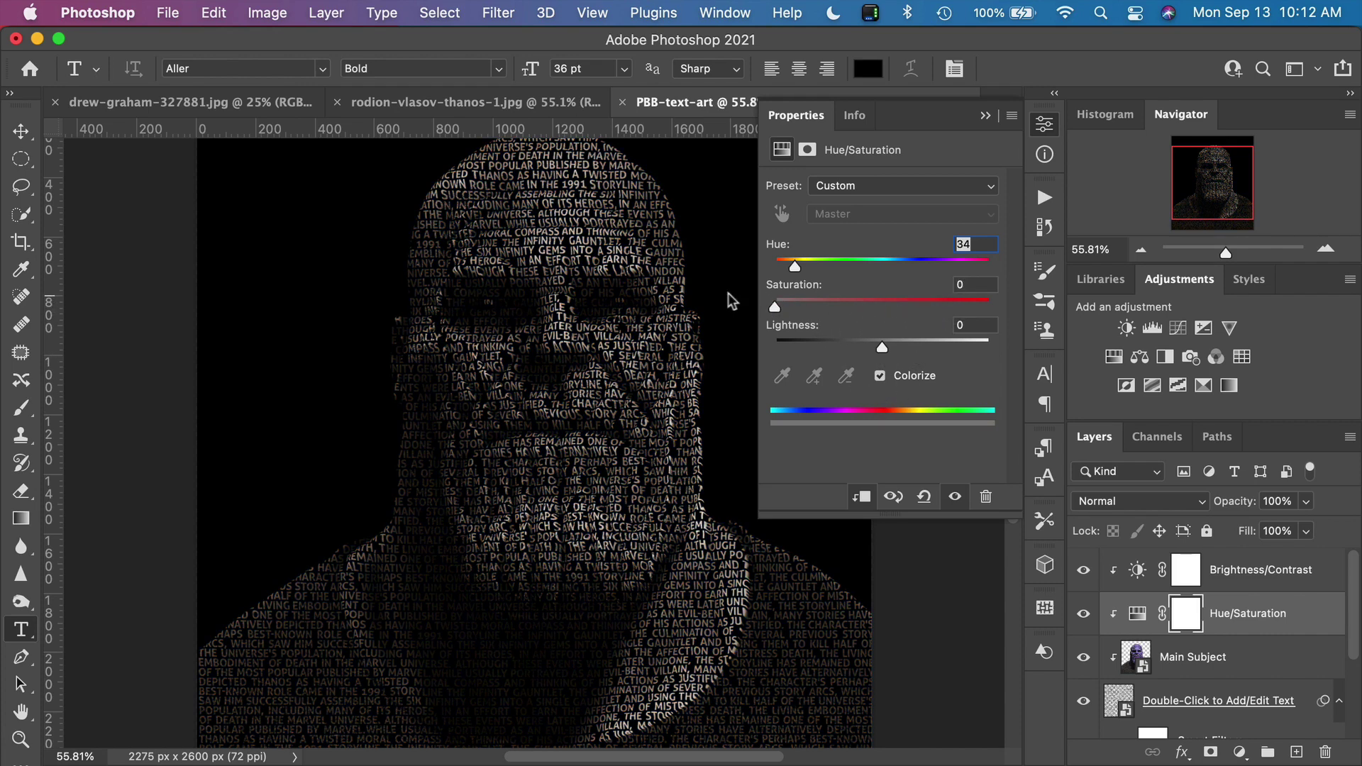
Try brightness 42 on the Brightness/Contrast adjustment layer, settle on brightness 9 with contrast 32, and hide the adjustment settings.
{"action": "left_click", "coordinate": [986, 117]}
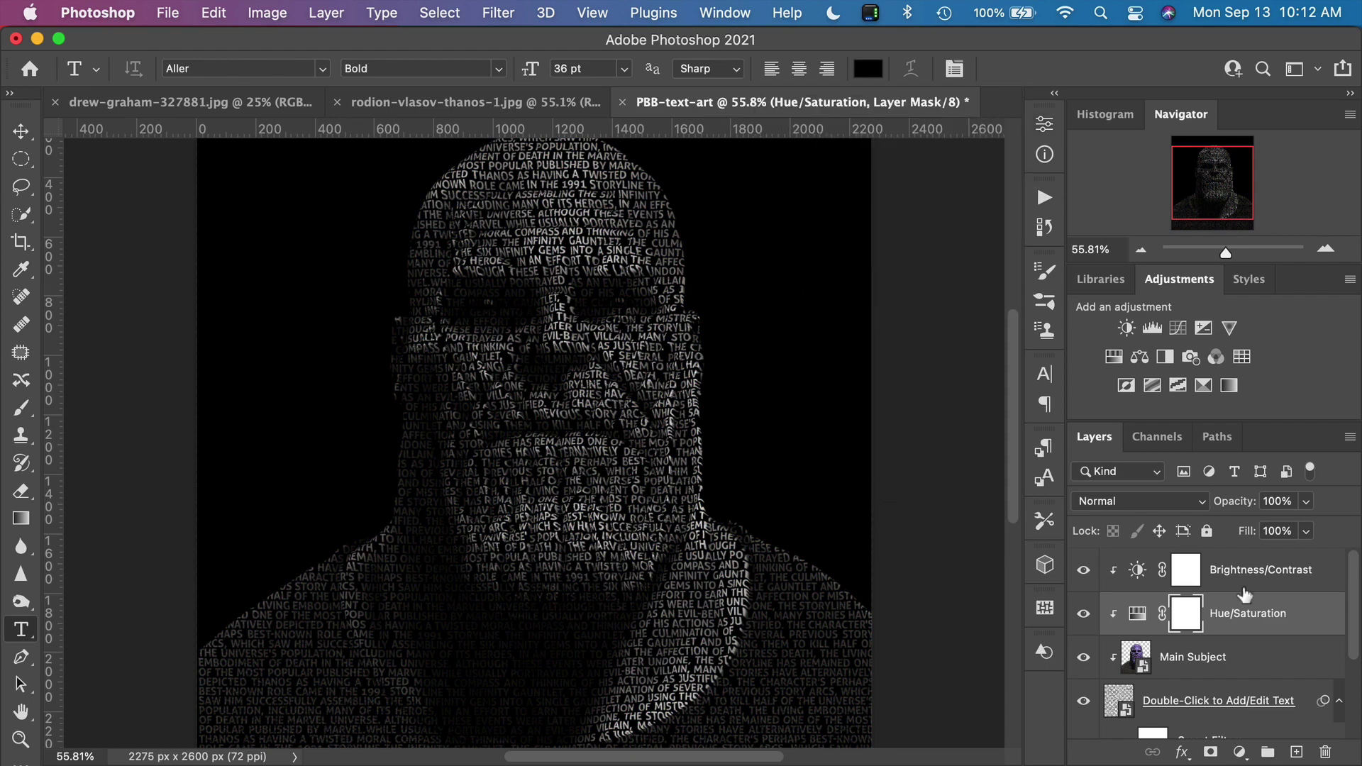
{"action": "double_click", "coordinate": [1139, 577]}
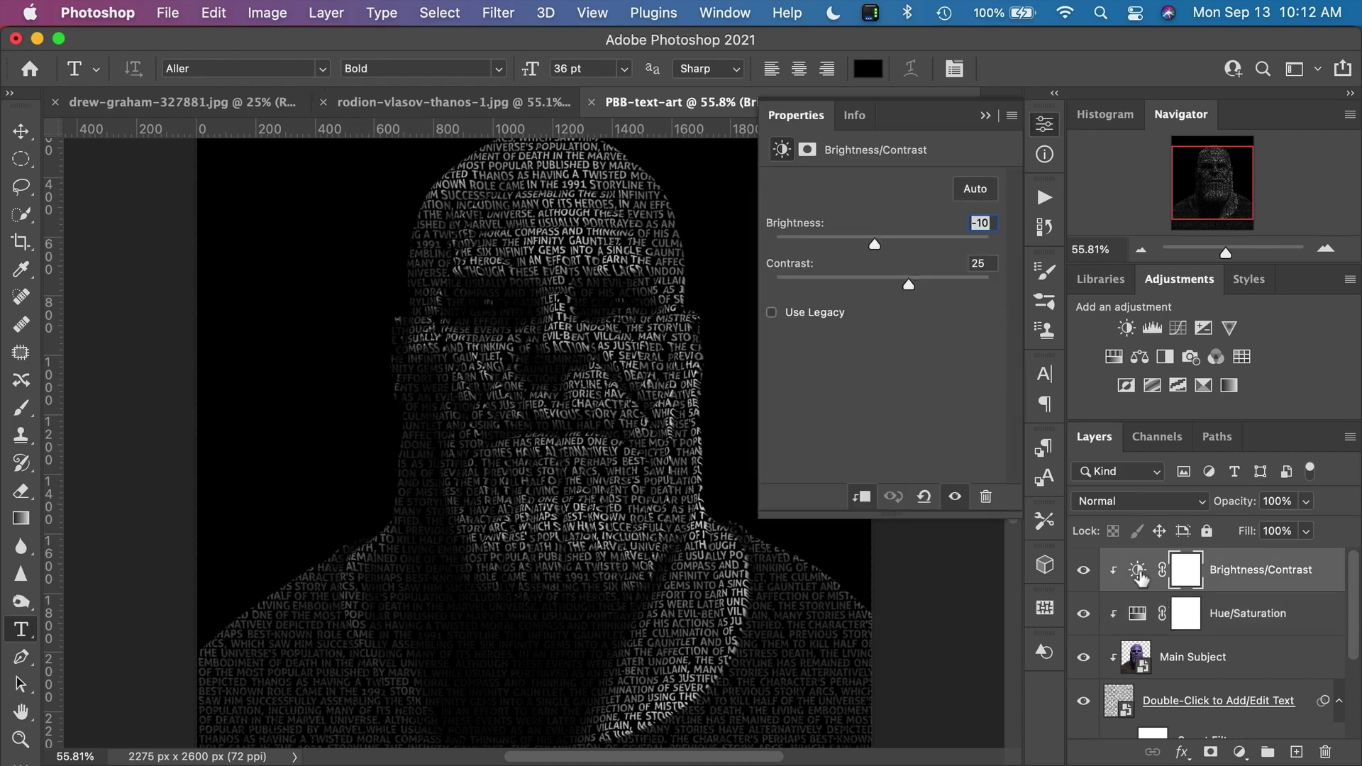
{"action": "left_click_drag", "start_coordinate": [875, 243], "coordinate": [912, 239]}
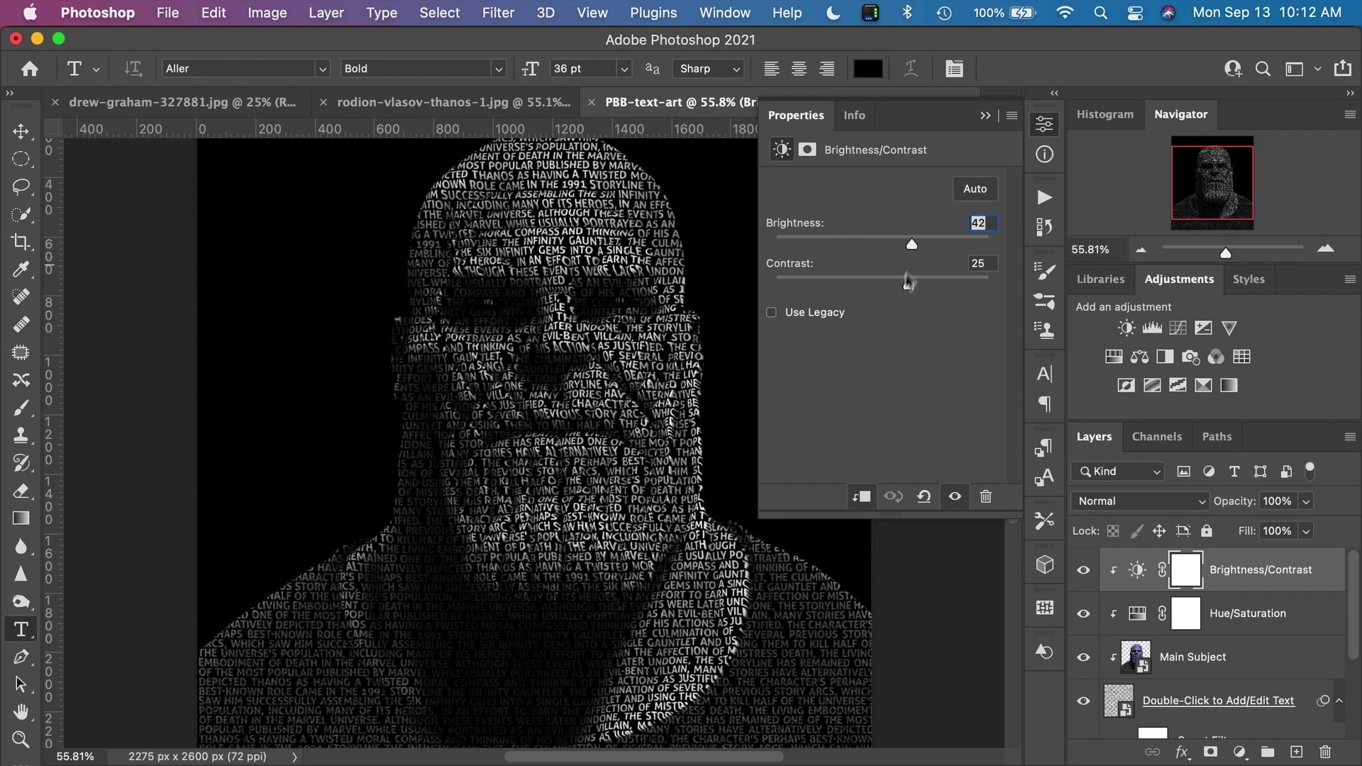
{"action": "left_click_drag", "start_coordinate": [912, 287], "coordinate": [874, 240]}
{"action": "mouse_move", "coordinate": [925, 287]}
{"action": "left_mouse_down"}
{"action": "mouse_move", "coordinate": [818, 278]}
{"action": "mouse_move", "coordinate": [923, 287]}
{"action": "mouse_move", "coordinate": [891, 279]}
{"action": "mouse_move", "coordinate": [924, 279]}
{"action": "mouse_move", "coordinate": [876, 244]}
{"action": "mouse_move", "coordinate": [889, 240]}
{"action": "mouse_move", "coordinate": [917, 283]}
{"action": "left_mouse_up"}
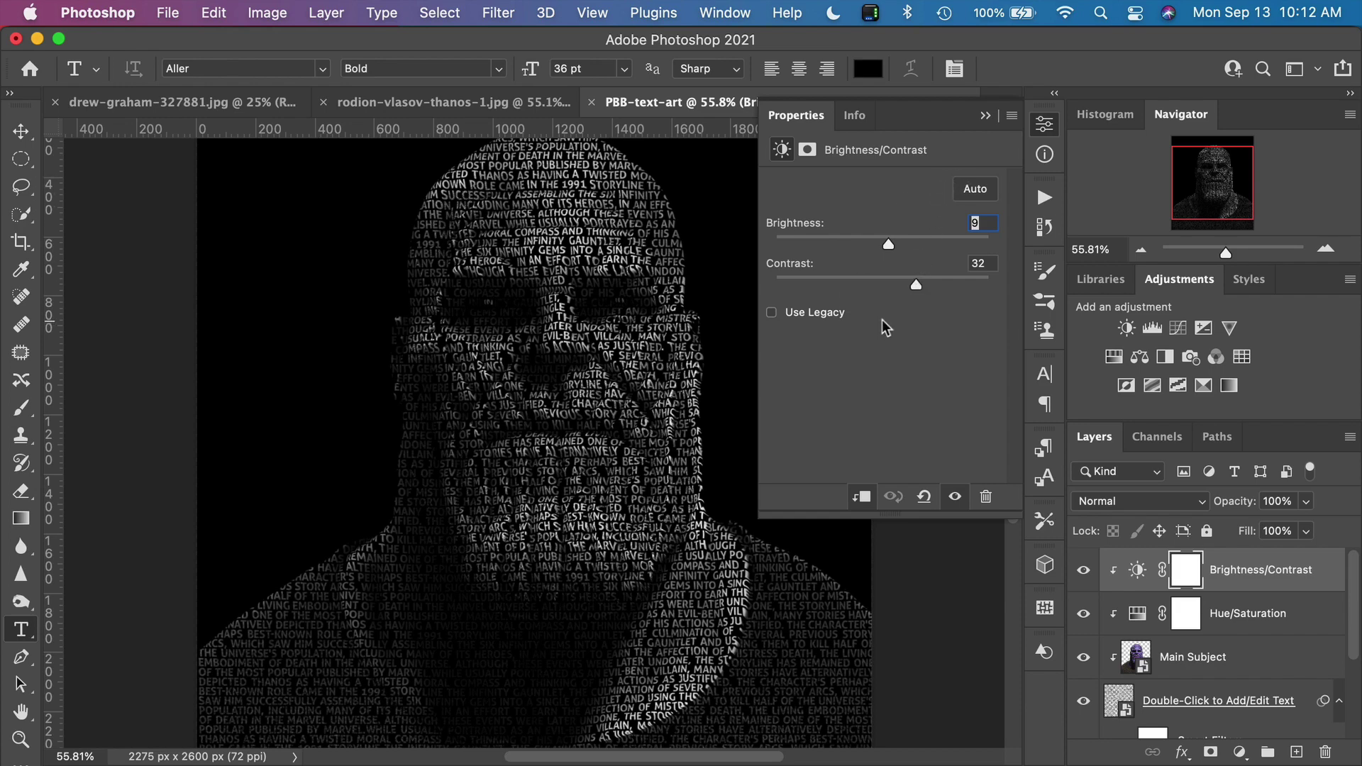
{"action": "left_click", "coordinate": [982, 117]}
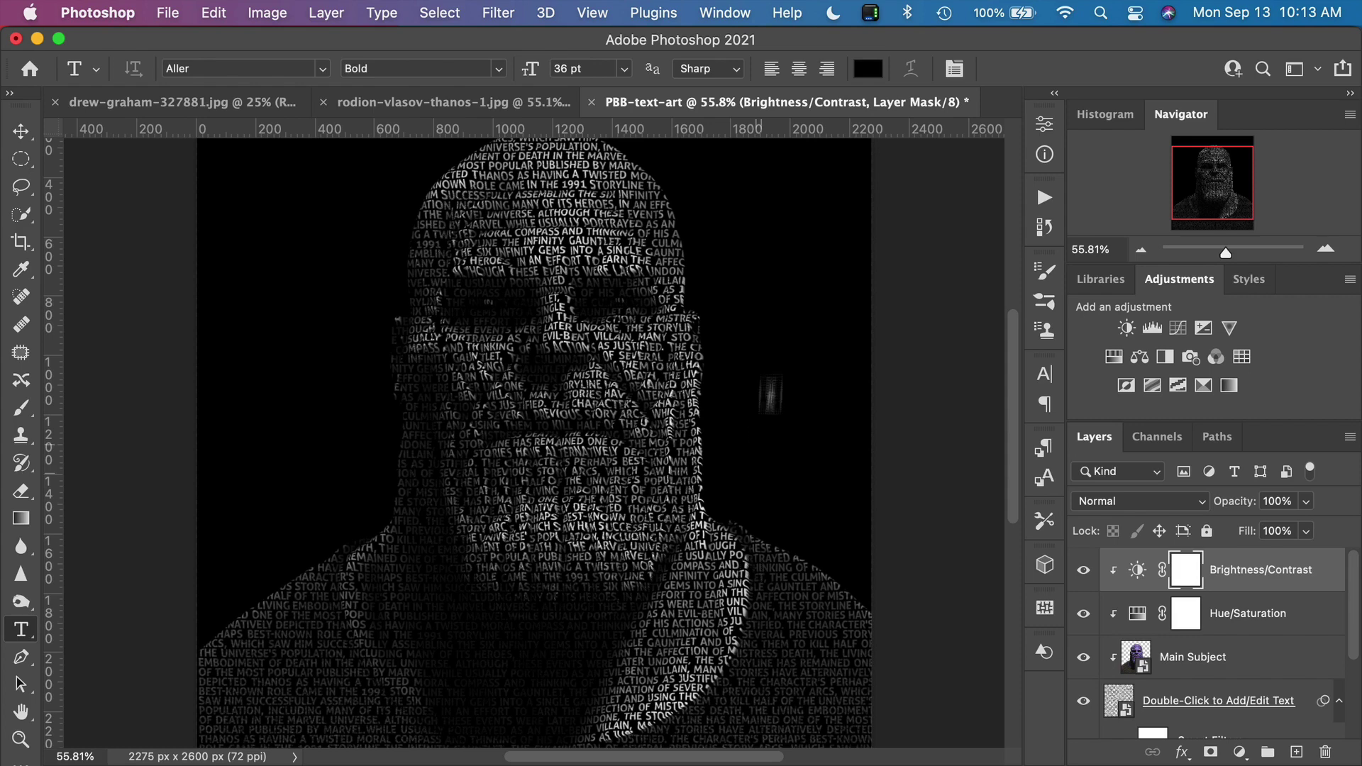
Close the PBB-text-art document without saving and close the original Thanos photo, leaving only the woman's portrait open.
{"action": "left_click", "coordinate": [589, 103]}
{"action": "left_click", "coordinate": [664, 365]}
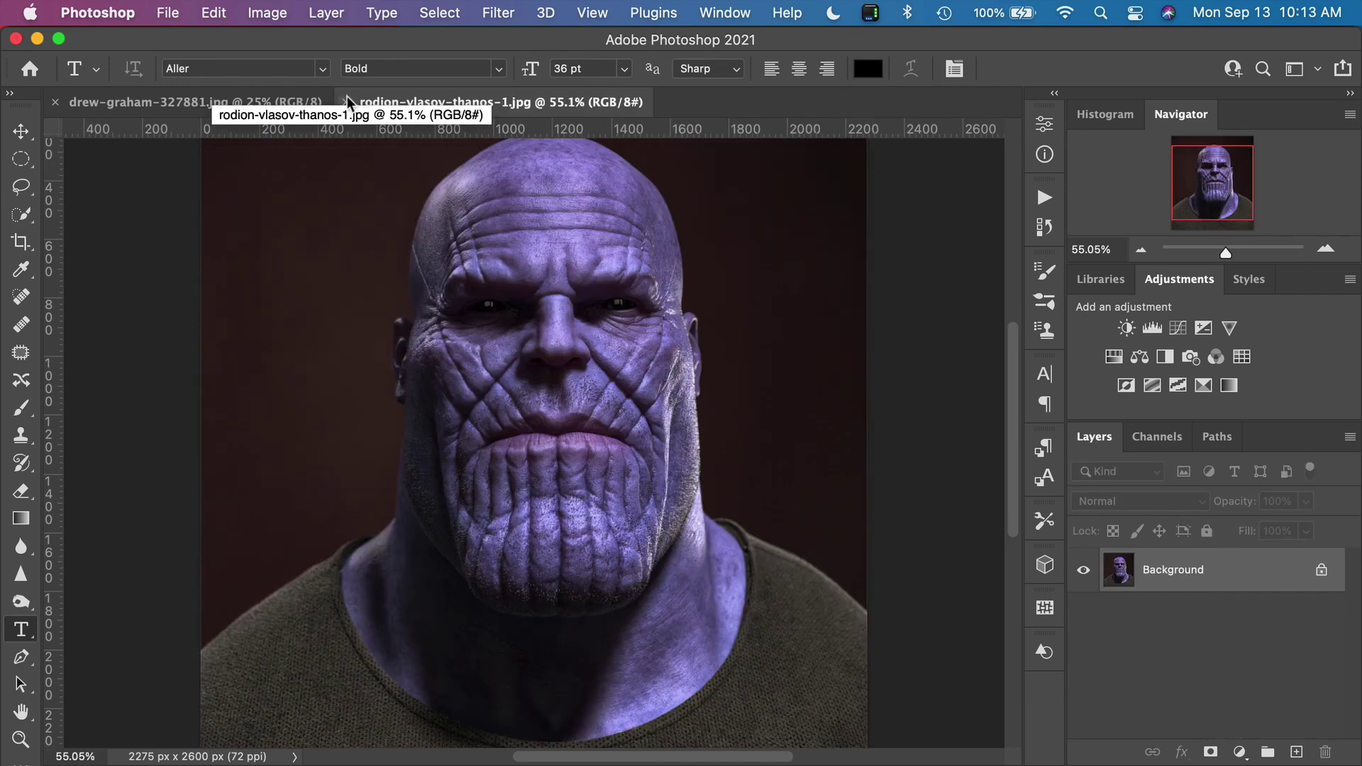
{"action": "left_click", "coordinate": [347, 101]}
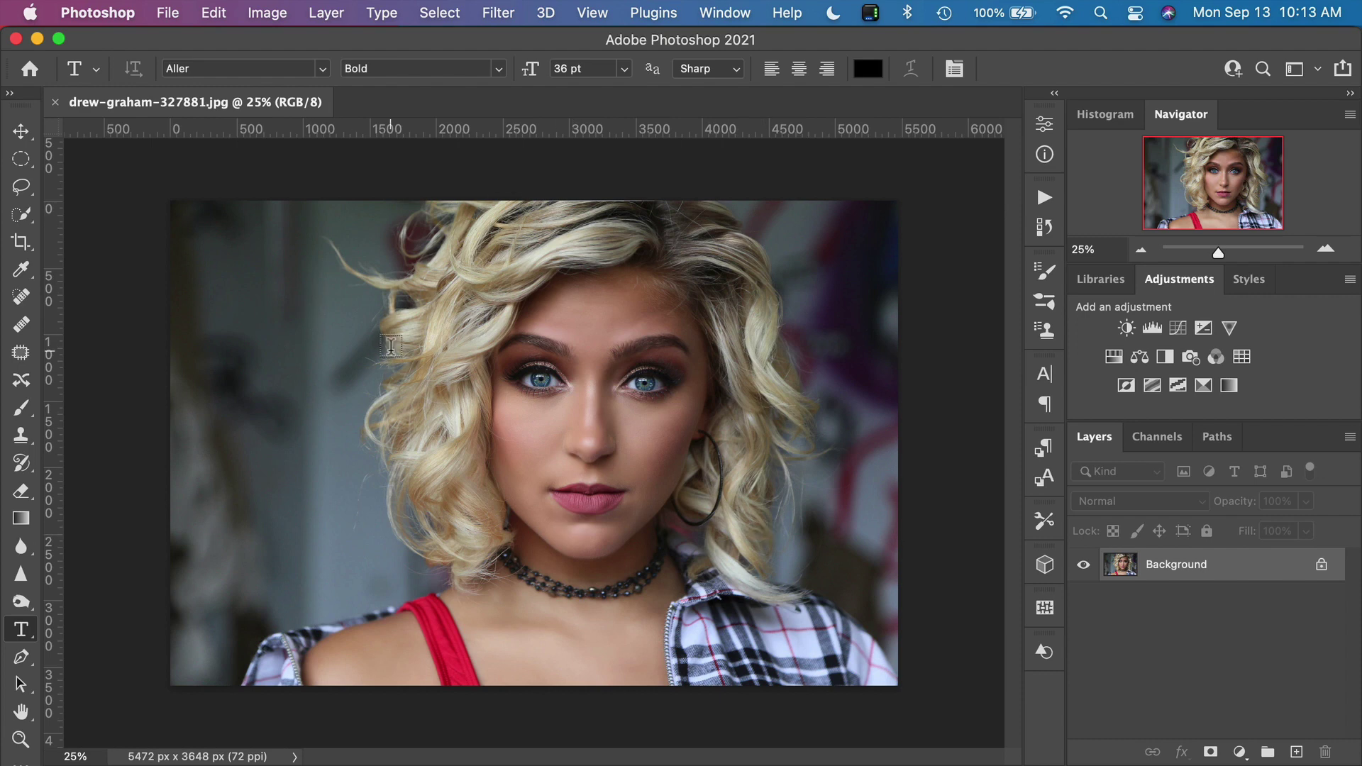
Run the Text Art - Manual Subject action from the PBB Text Art set on the woman's portrait.
{"action": "left_click", "coordinate": [1040, 202]}
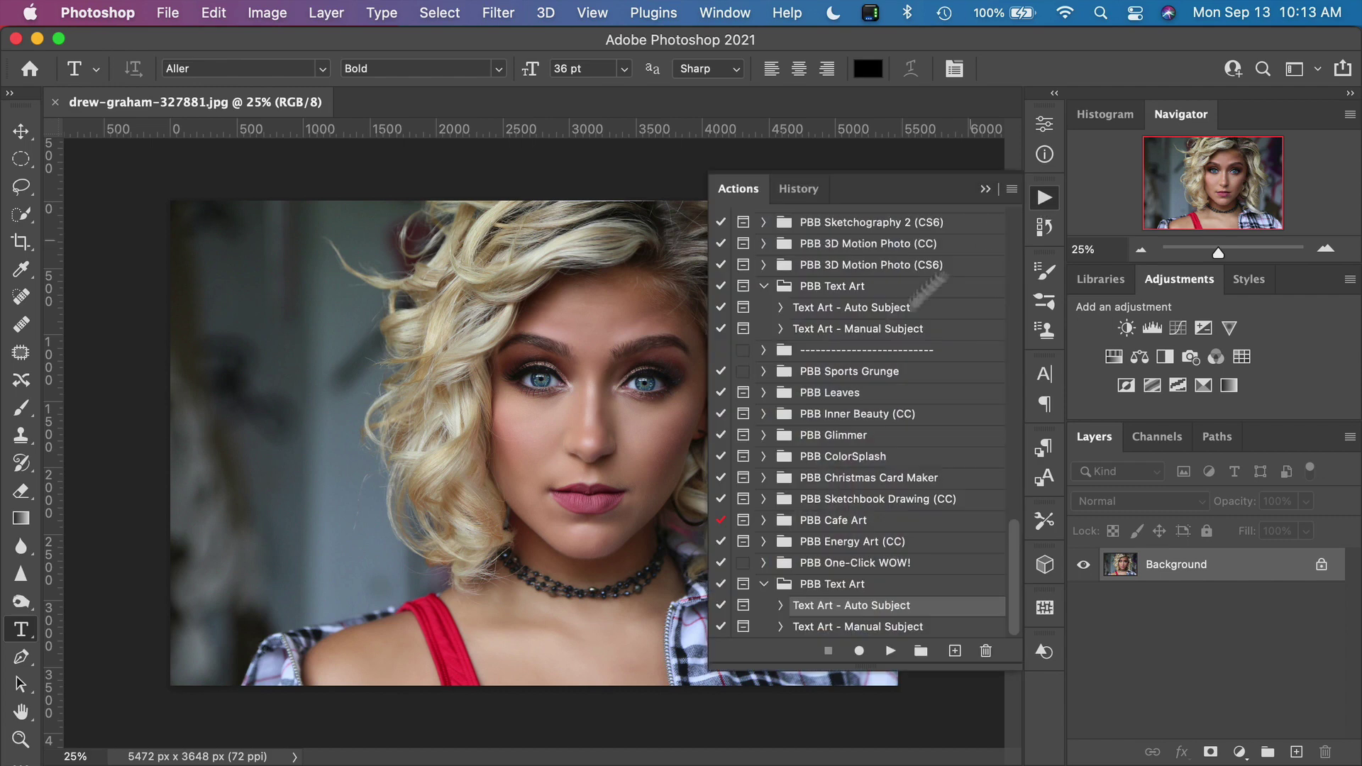
{"action": "left_click", "coordinate": [860, 626]}
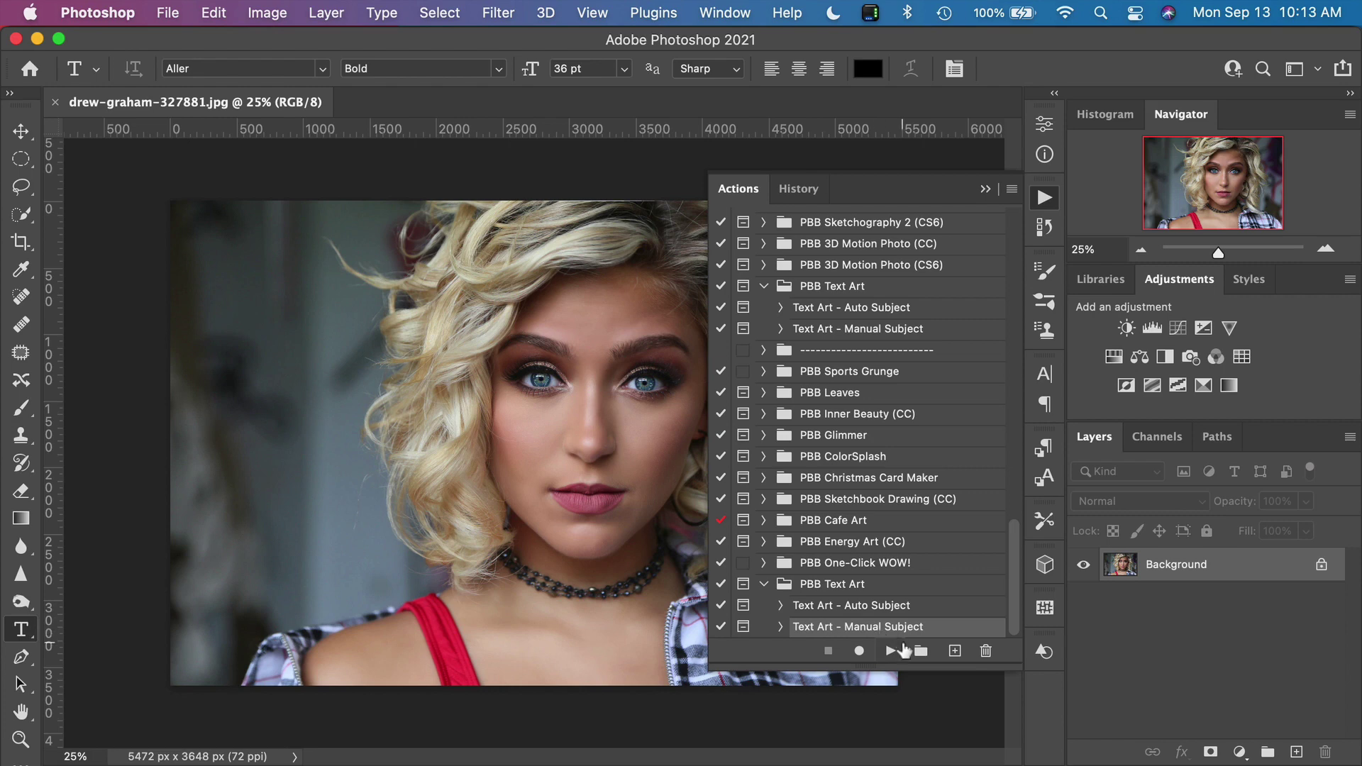
{"action": "left_click", "coordinate": [890, 651]}
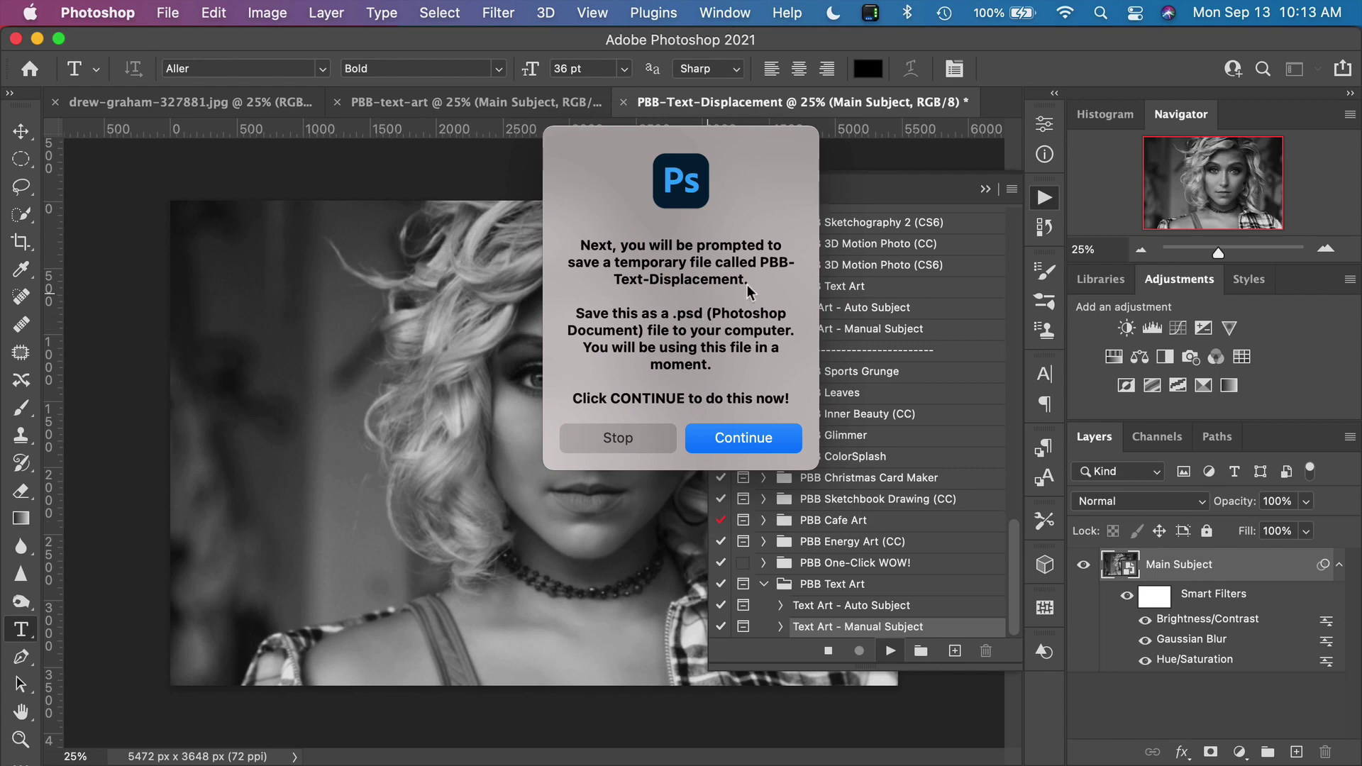
Save the displacement file as PBB-Text-Displacement.psd on the Desktop, replacing the existing file and keeping Maximize Compatibility on.
{"action": "left_click", "coordinate": [721, 439]}
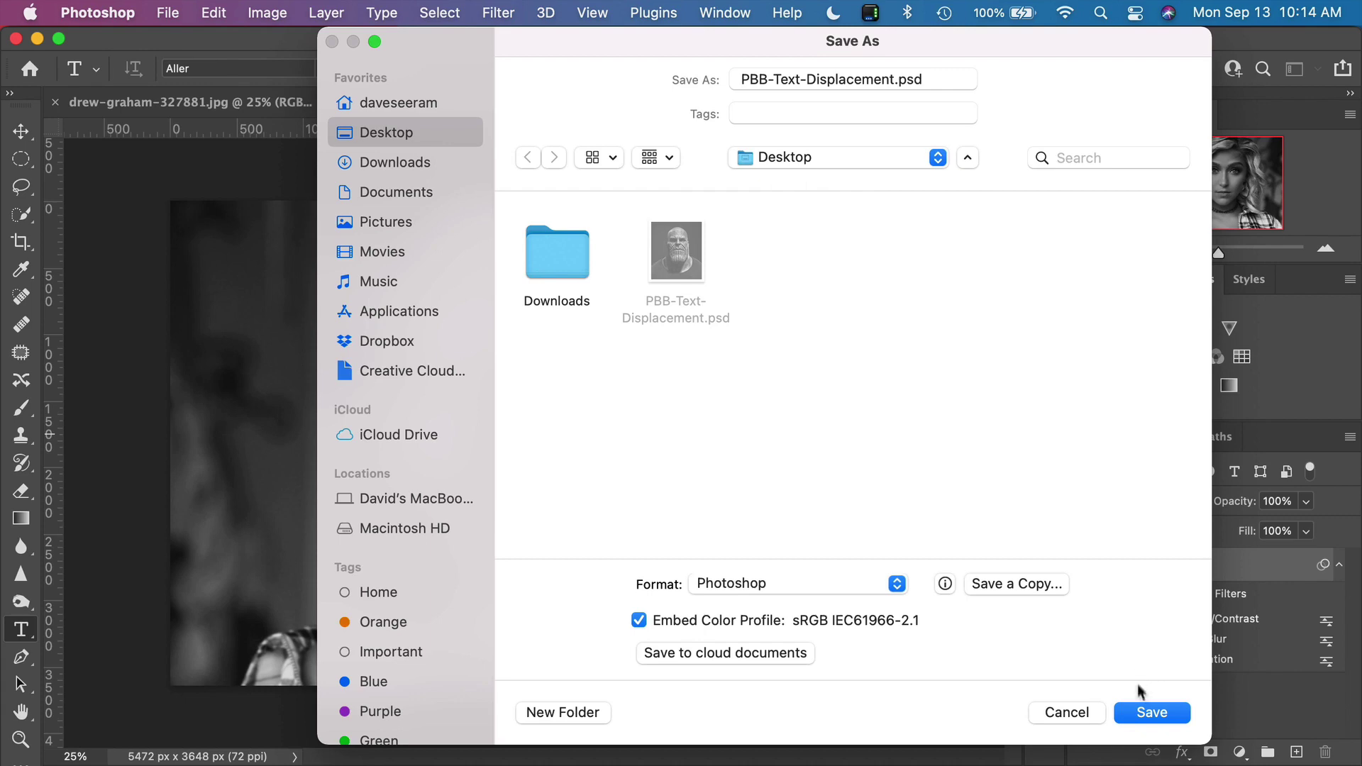
{"action": "left_click", "coordinate": [1137, 713]}
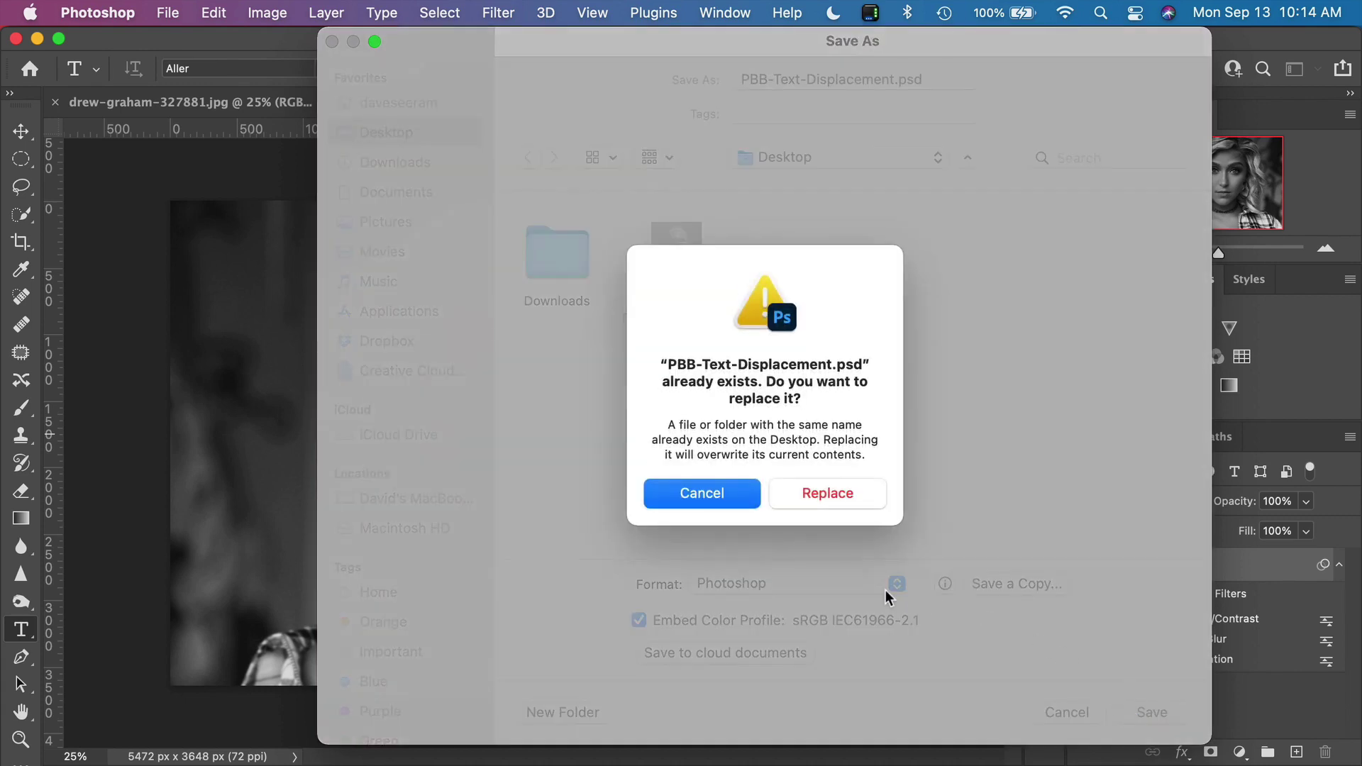
{"action": "left_click", "coordinate": [848, 495]}
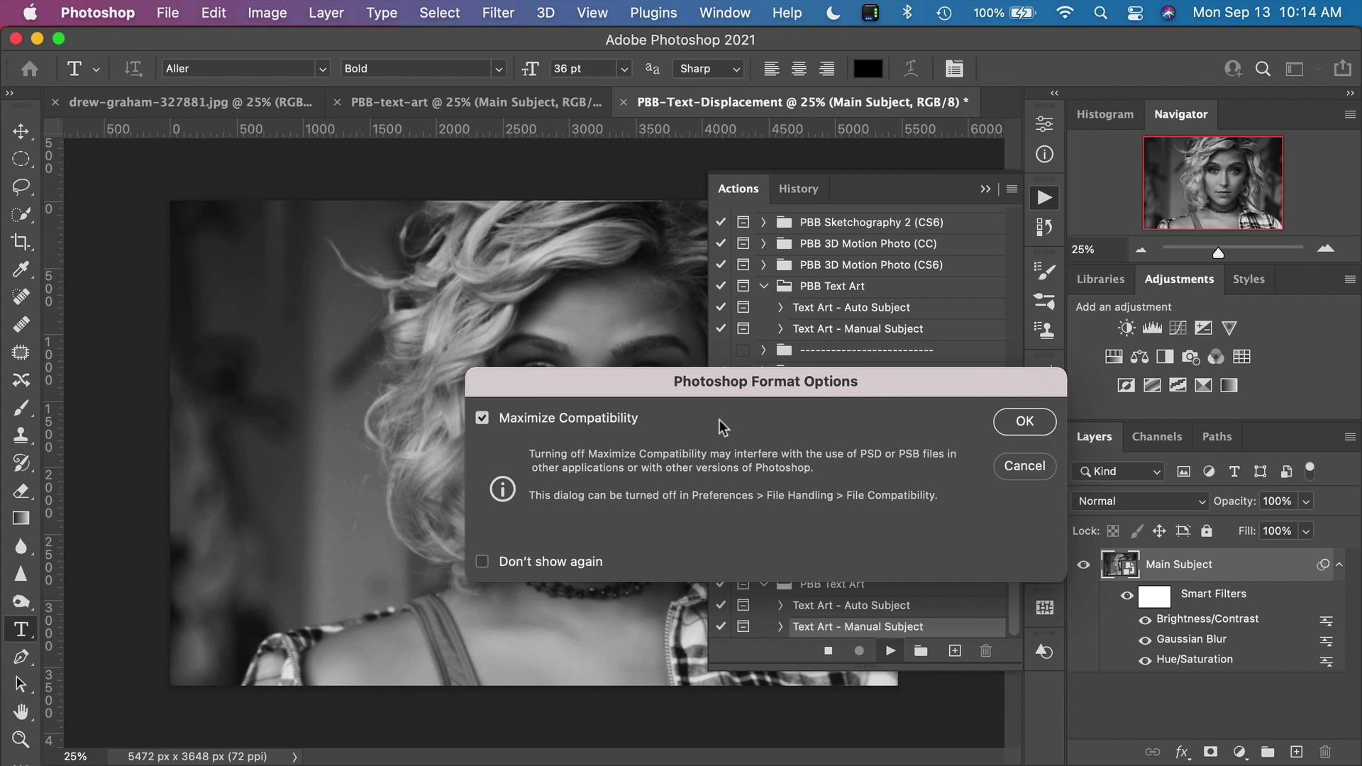
{"action": "left_click", "coordinate": [1024, 422]}
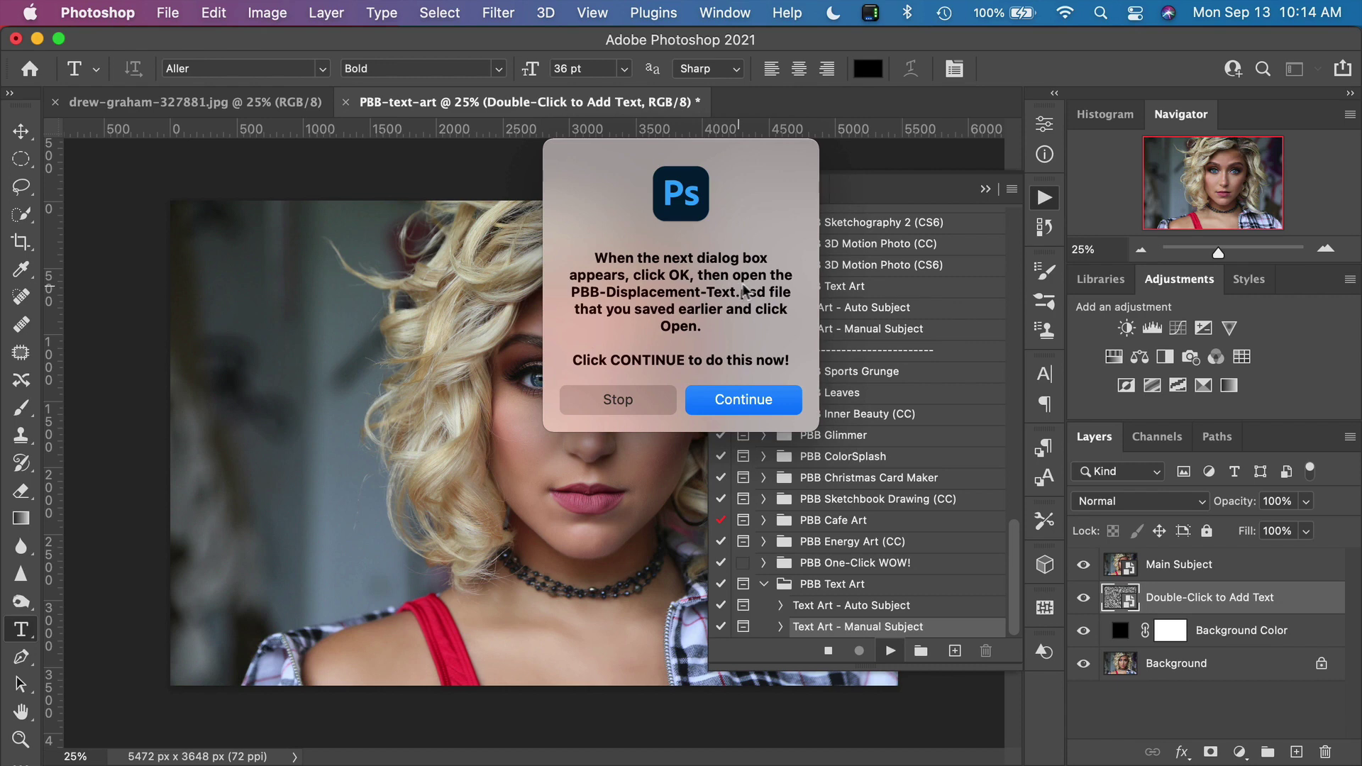
Accept the Displace filter with horizontal and vertical scale 10, using PBB-Text-Displacement.psd from the Desktop as the displacement map.
{"action": "left_click", "coordinate": [738, 401]}
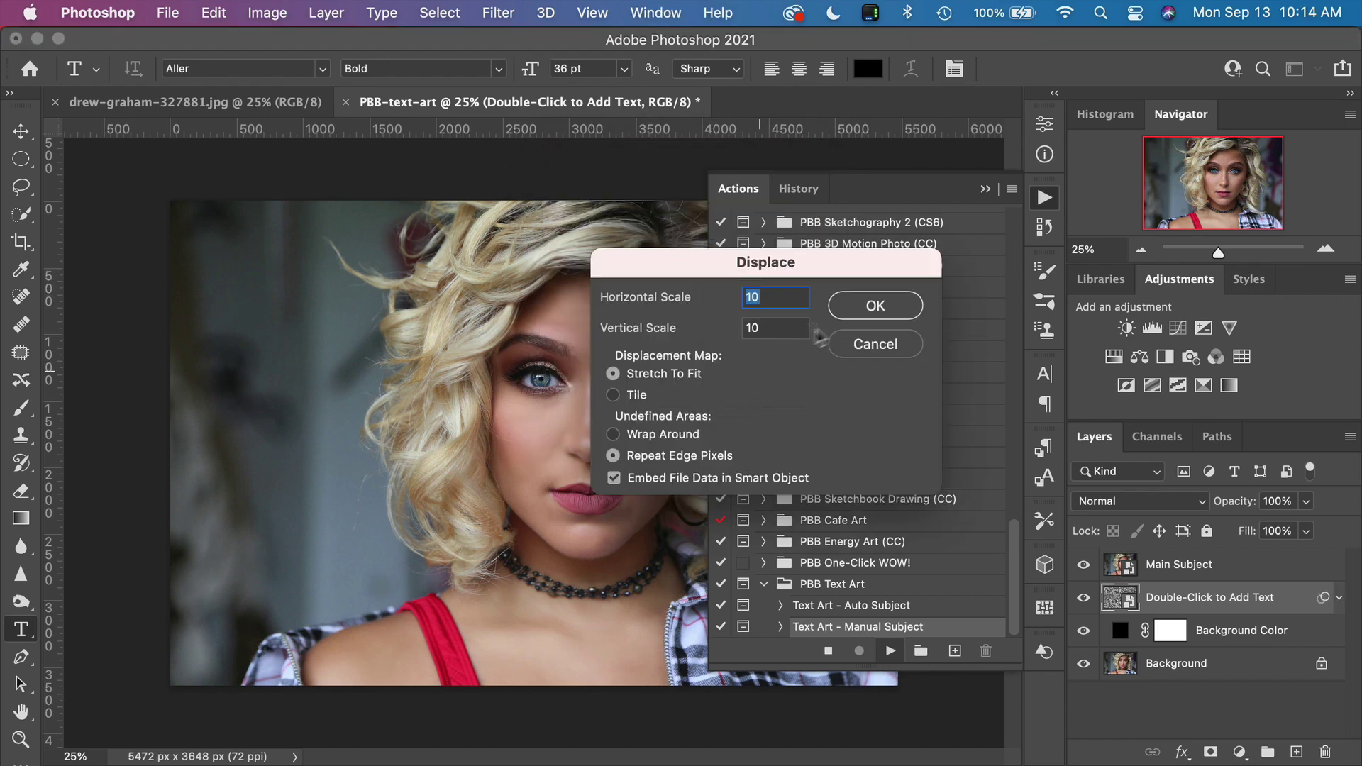
{"action": "left_click", "coordinate": [860, 306]}
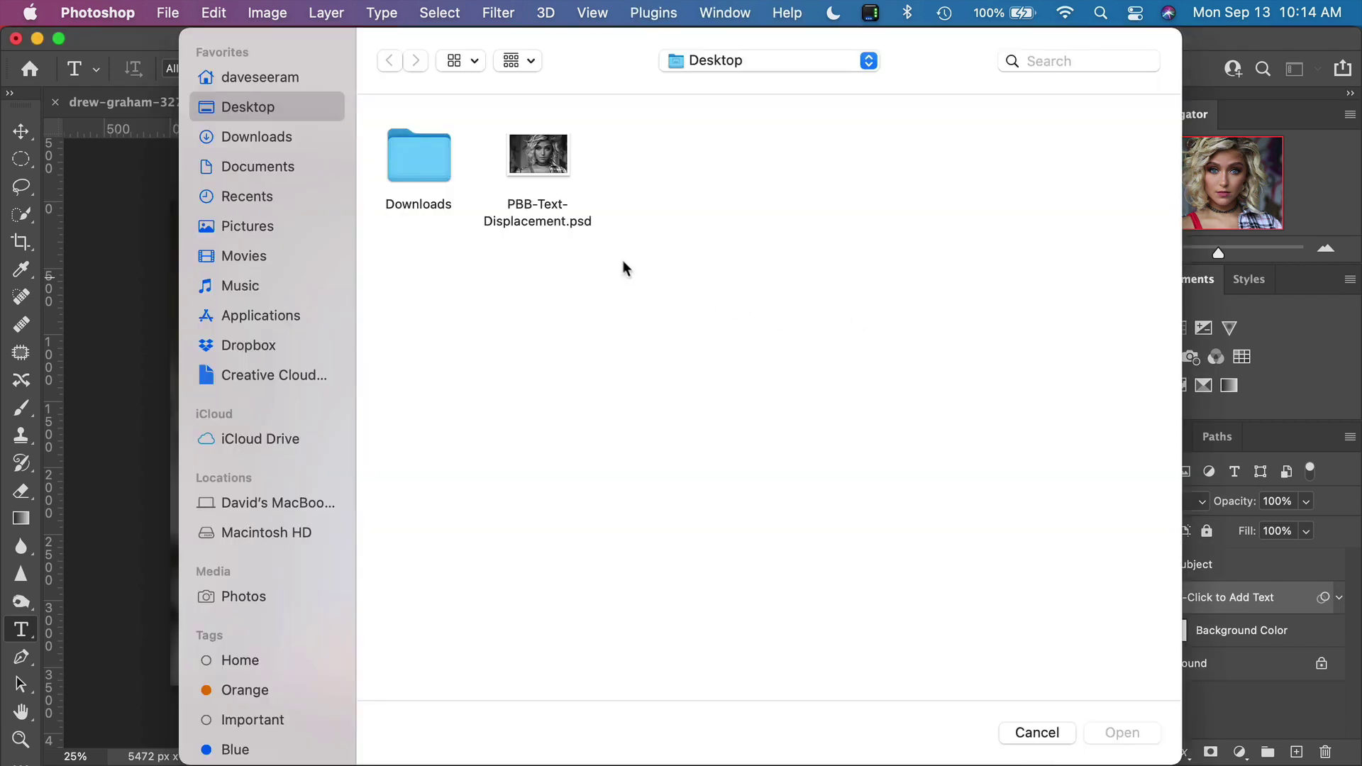
{"action": "left_click", "coordinate": [537, 169]}
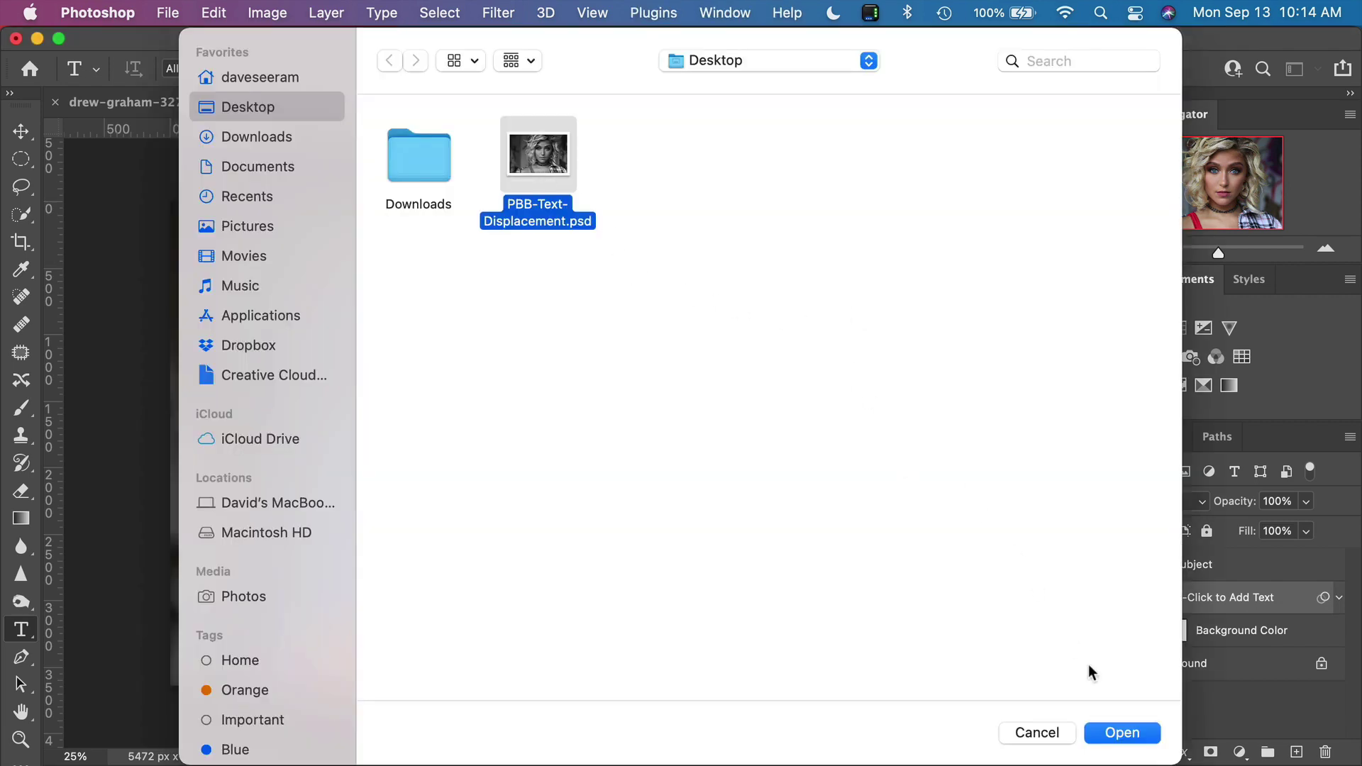
{"action": "left_click", "coordinate": [1117, 732]}
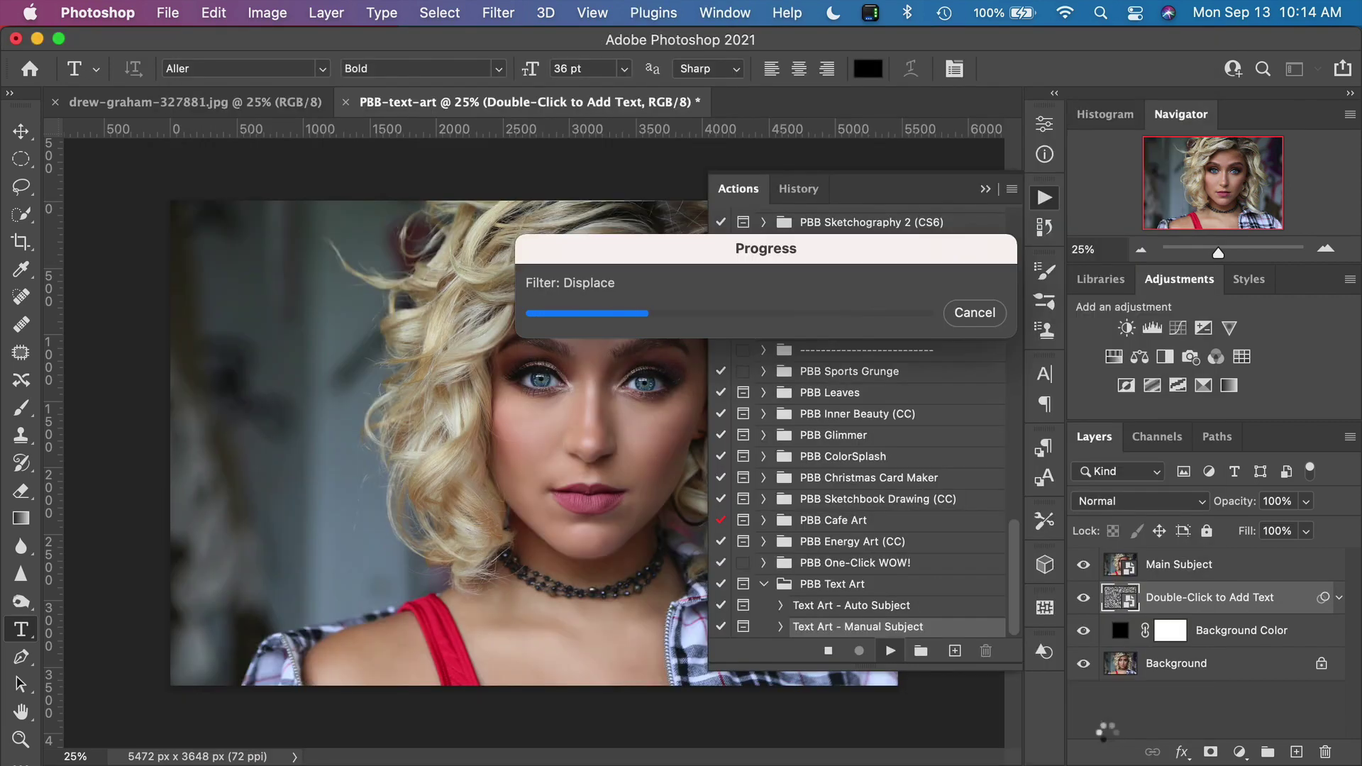
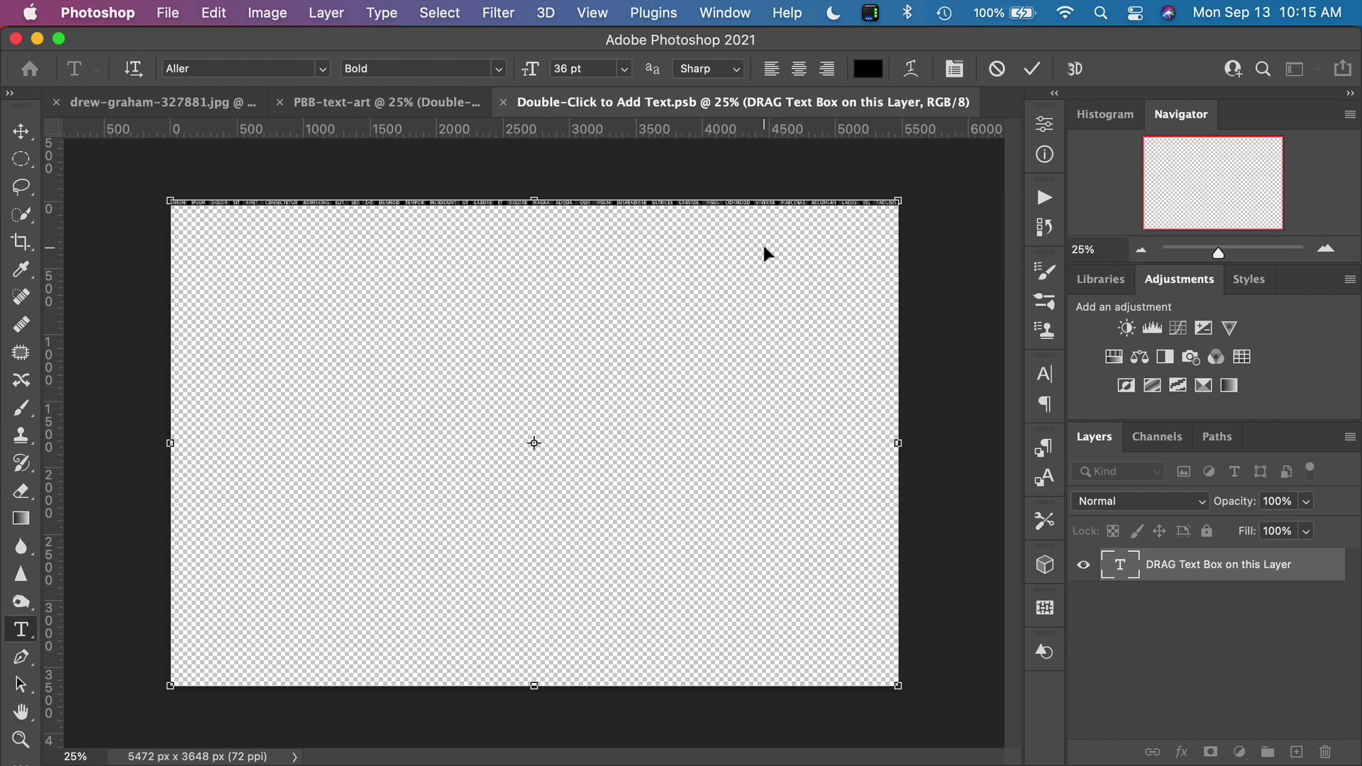
Replace the placeholder text with the copied Thanos paragraph, pasting it repeatedly until the whole text box is filled.
{"action": "key", "text": "super+a"}
{"action": "key", "text": "super+v"}
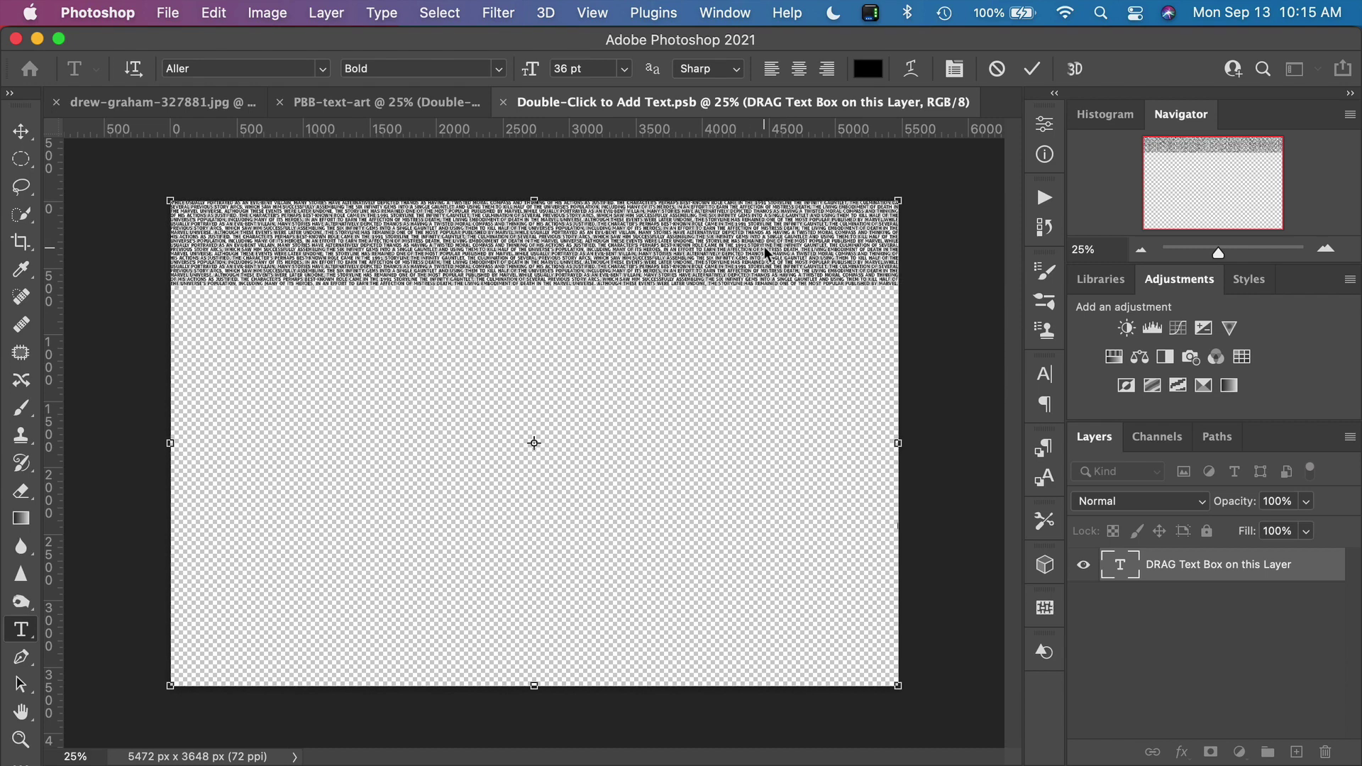
{"action": "key", "text": "super+v"}
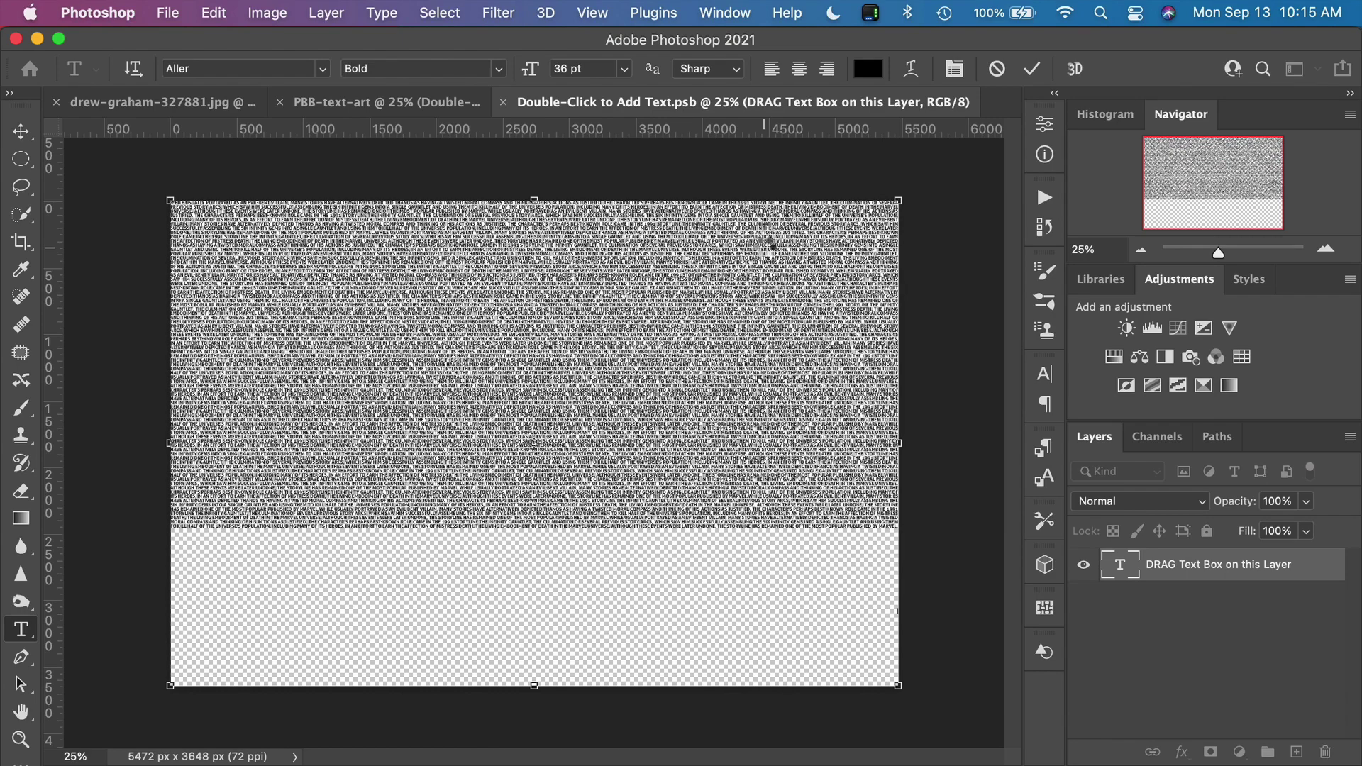
{"action": "key", "text": "super+v"}
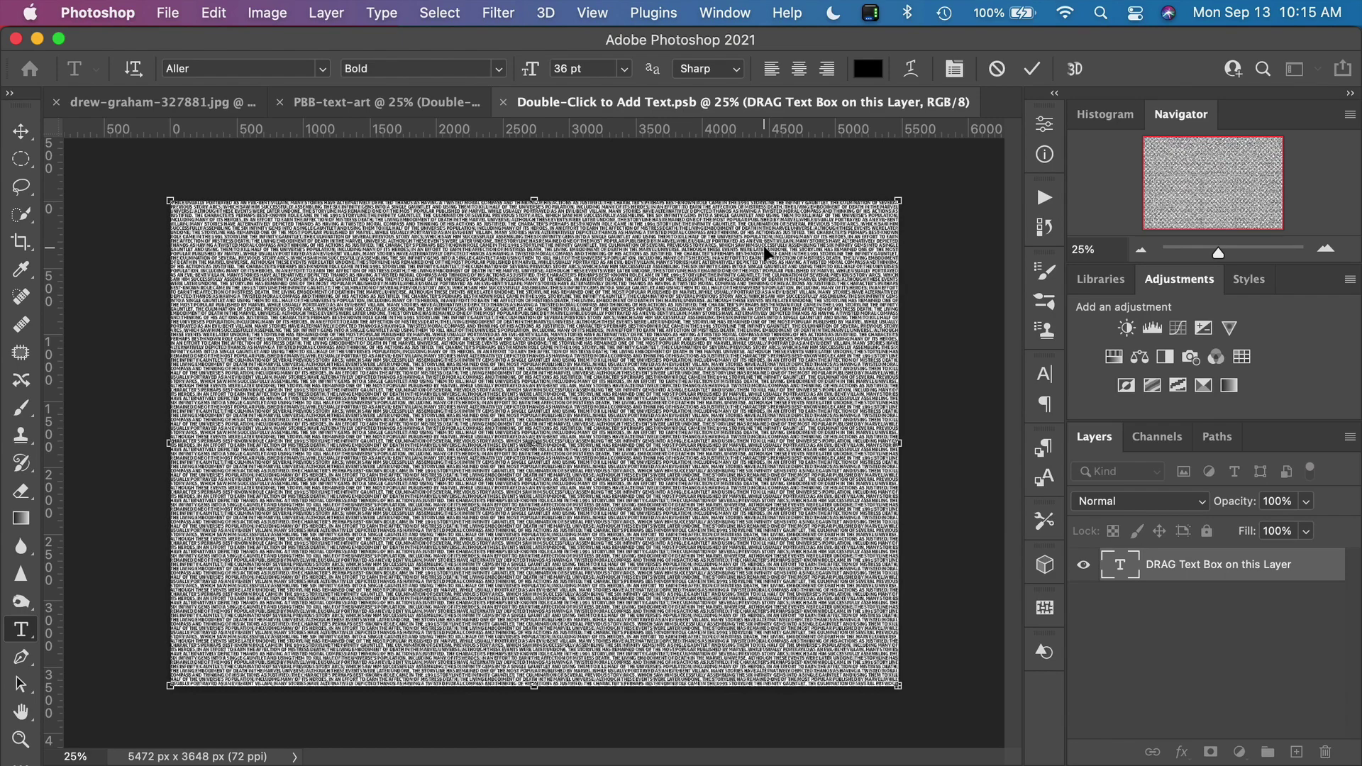
{"action": "key", "text": "super+v"}
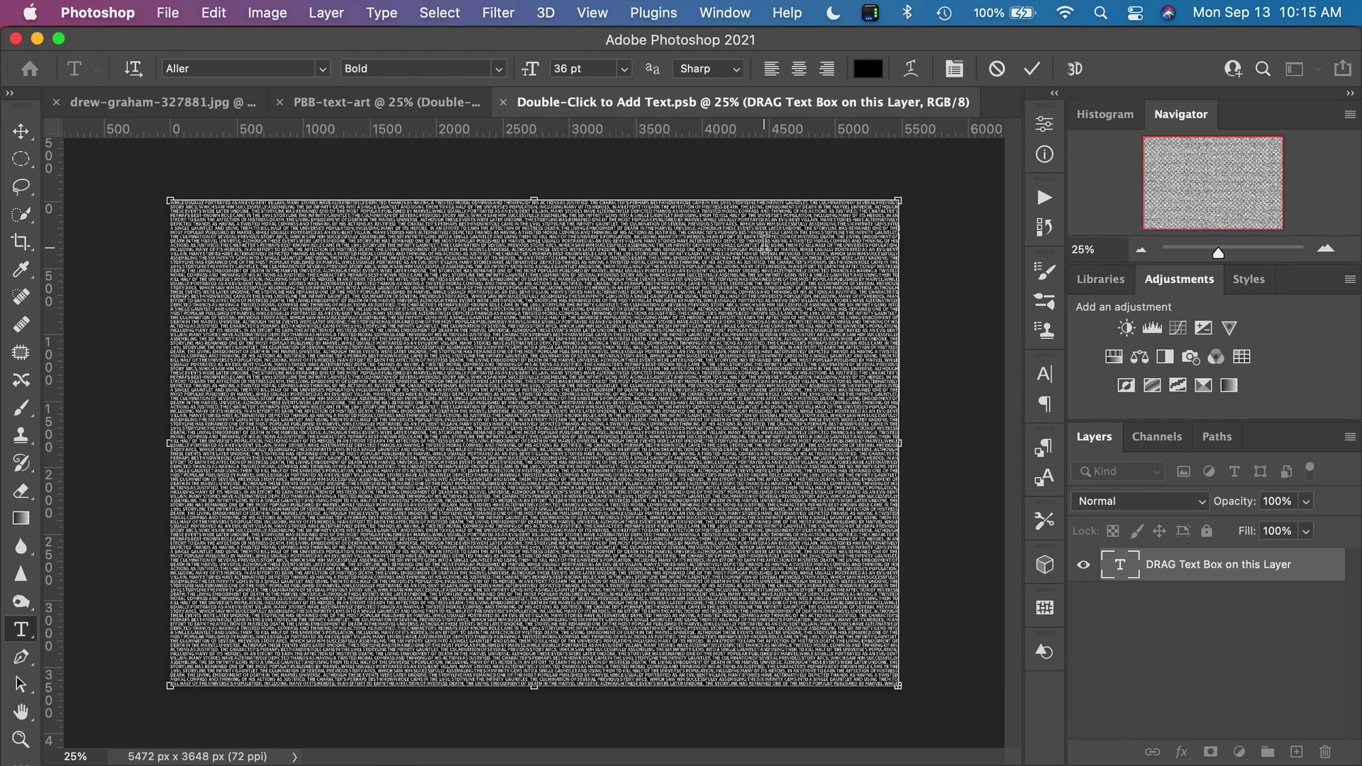
Set the selected text's font size to 48 pt and its leading to 45 pt.
{"action": "left_click", "coordinate": [1045, 374]}
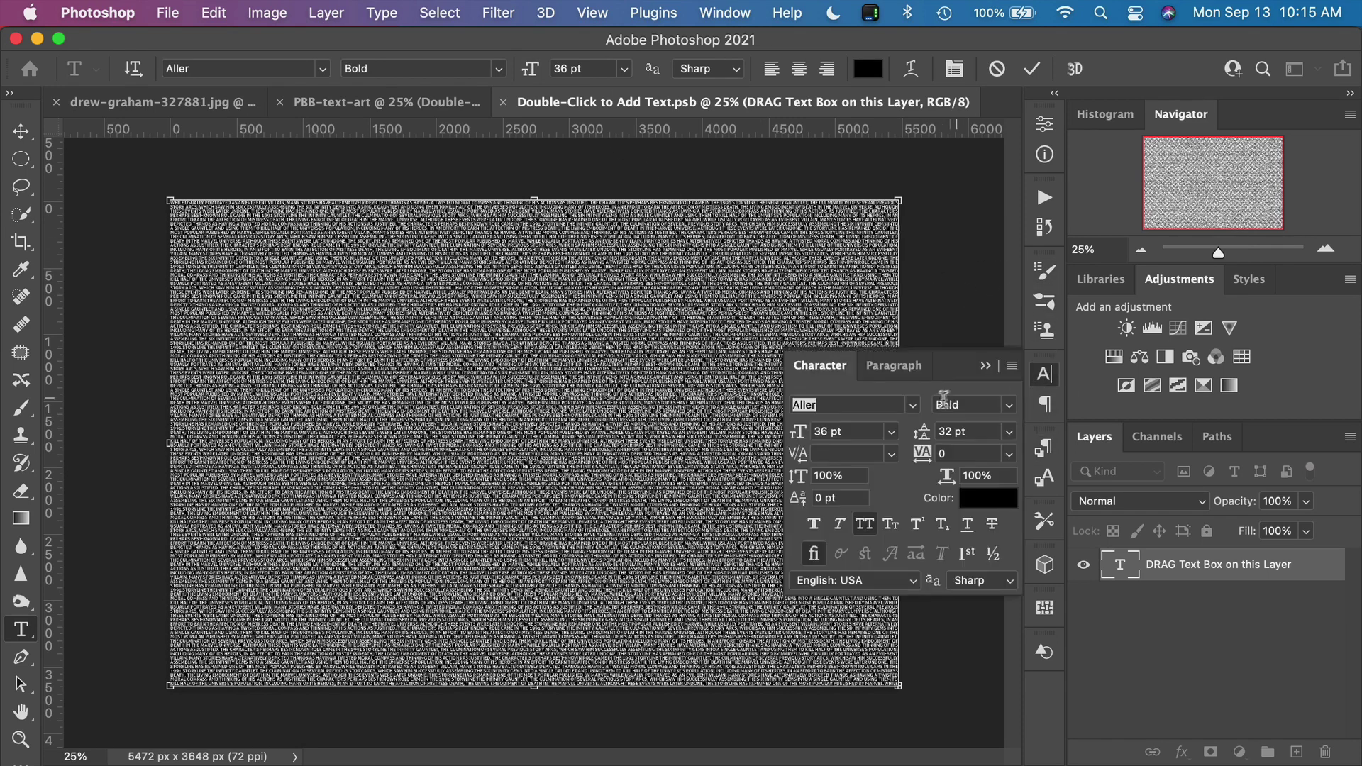
{"action": "left_click", "coordinate": [818, 430]}
{"action": "double_click", "coordinate": [818, 431]}
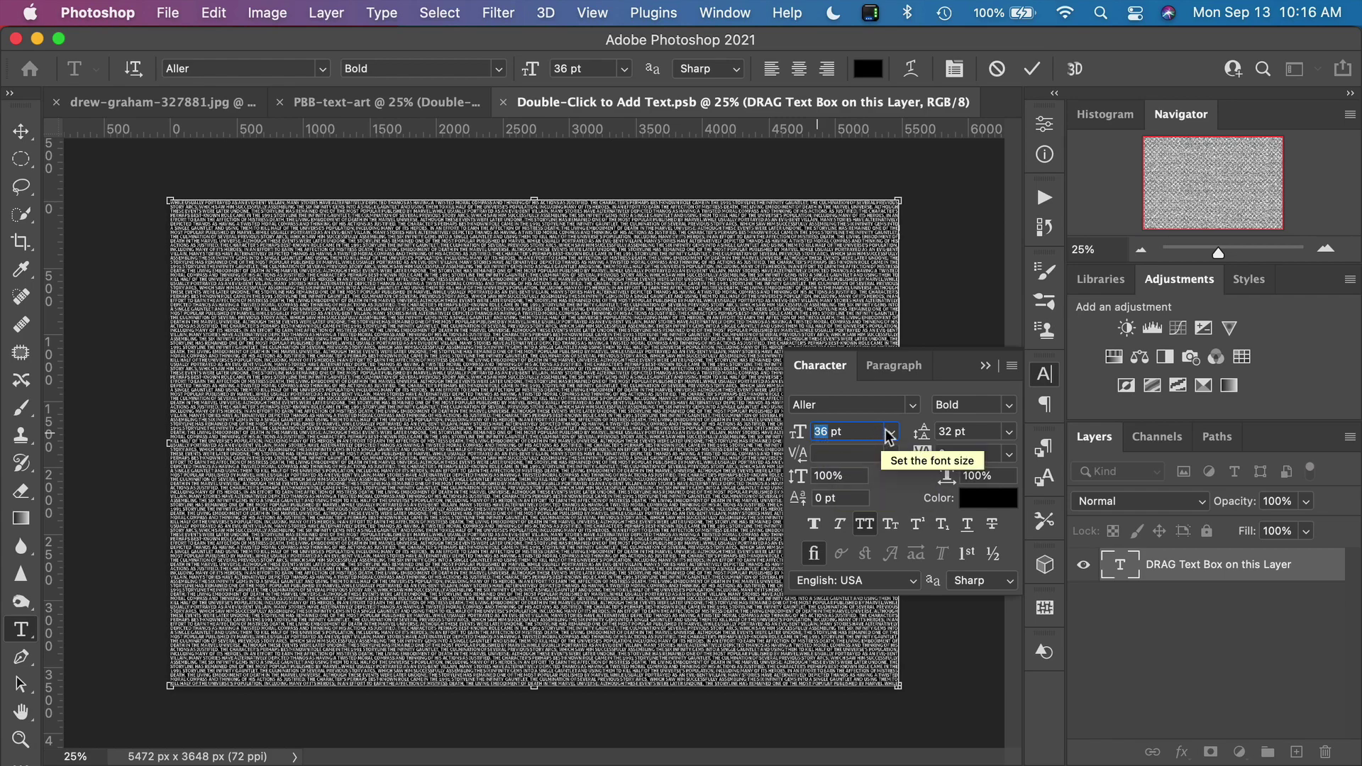
{"action": "type", "text": "48"}
{"action": "key", "text": "Tab"}
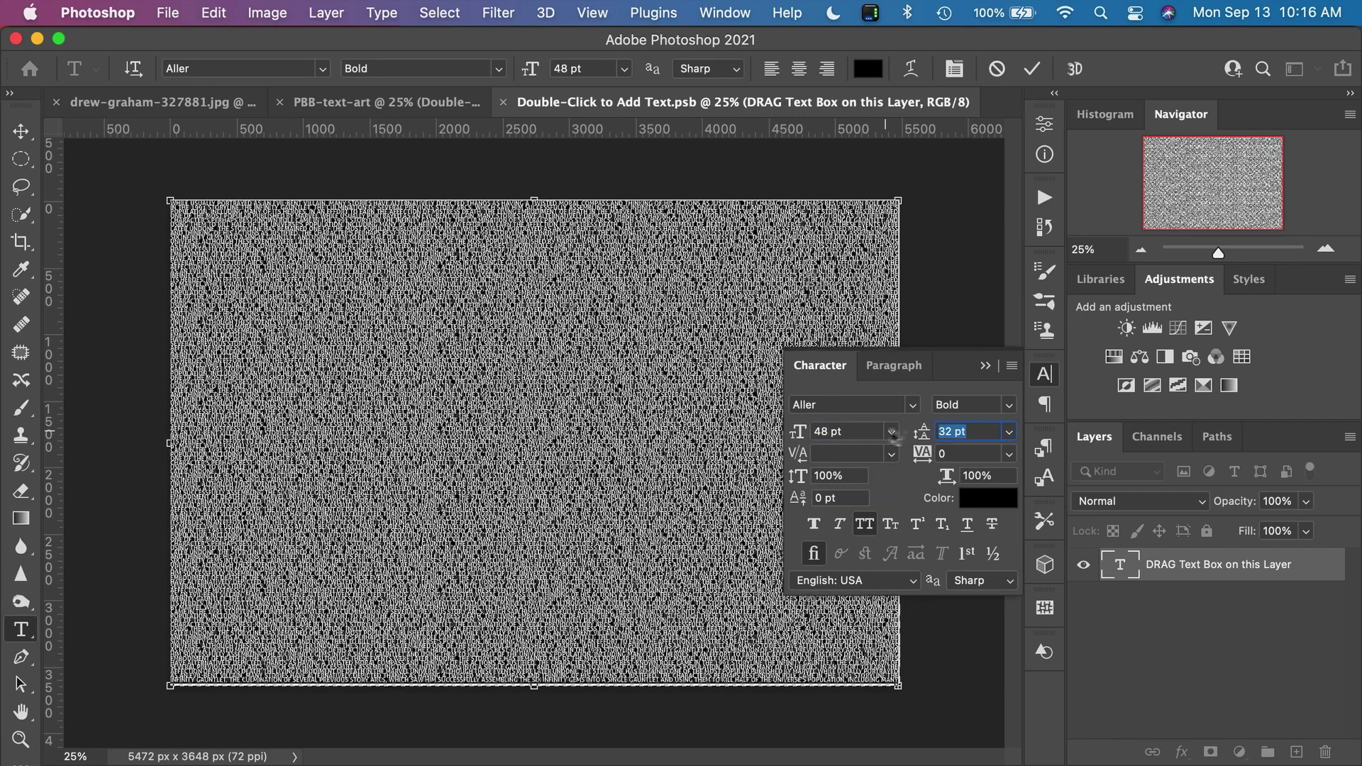
{"action": "left_click", "coordinate": [945, 434]}
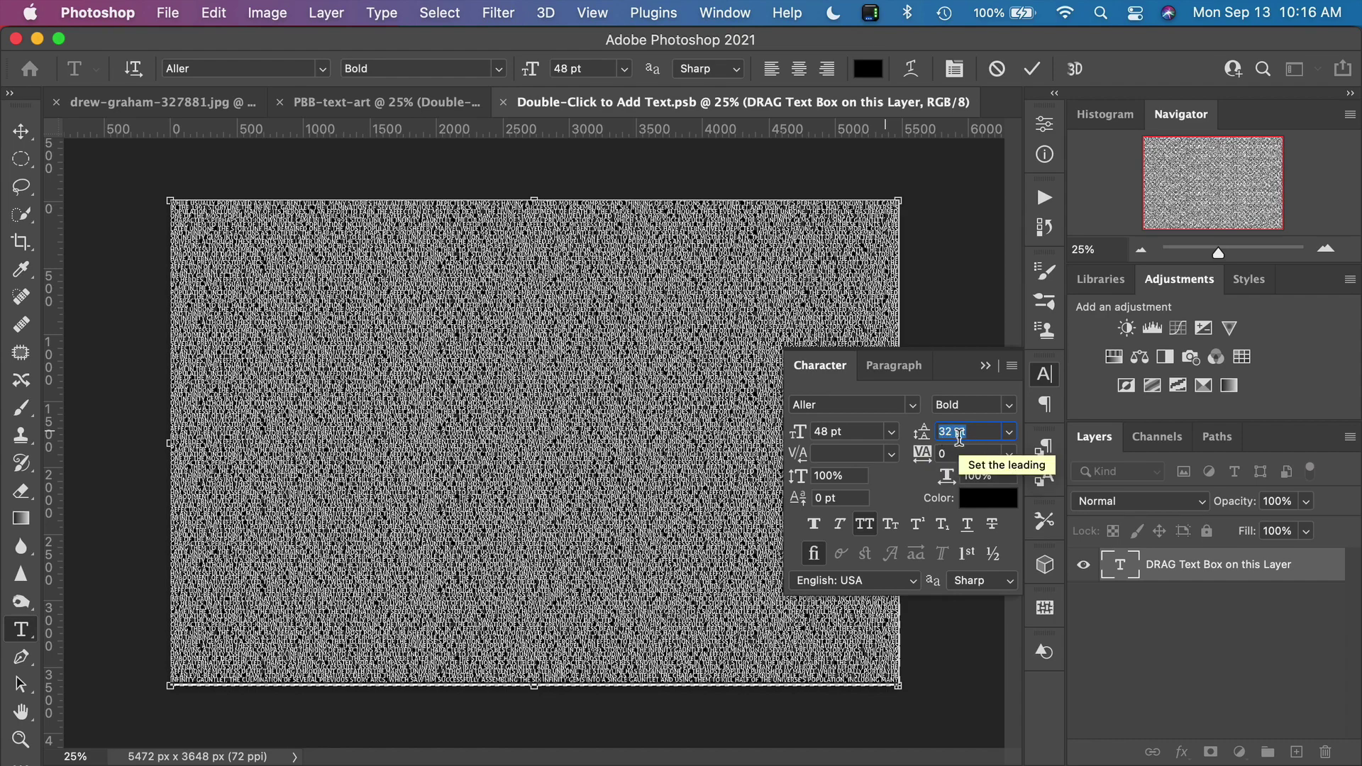
{"action": "type", "text": "45"}
{"action": "key", "text": "Tab"}
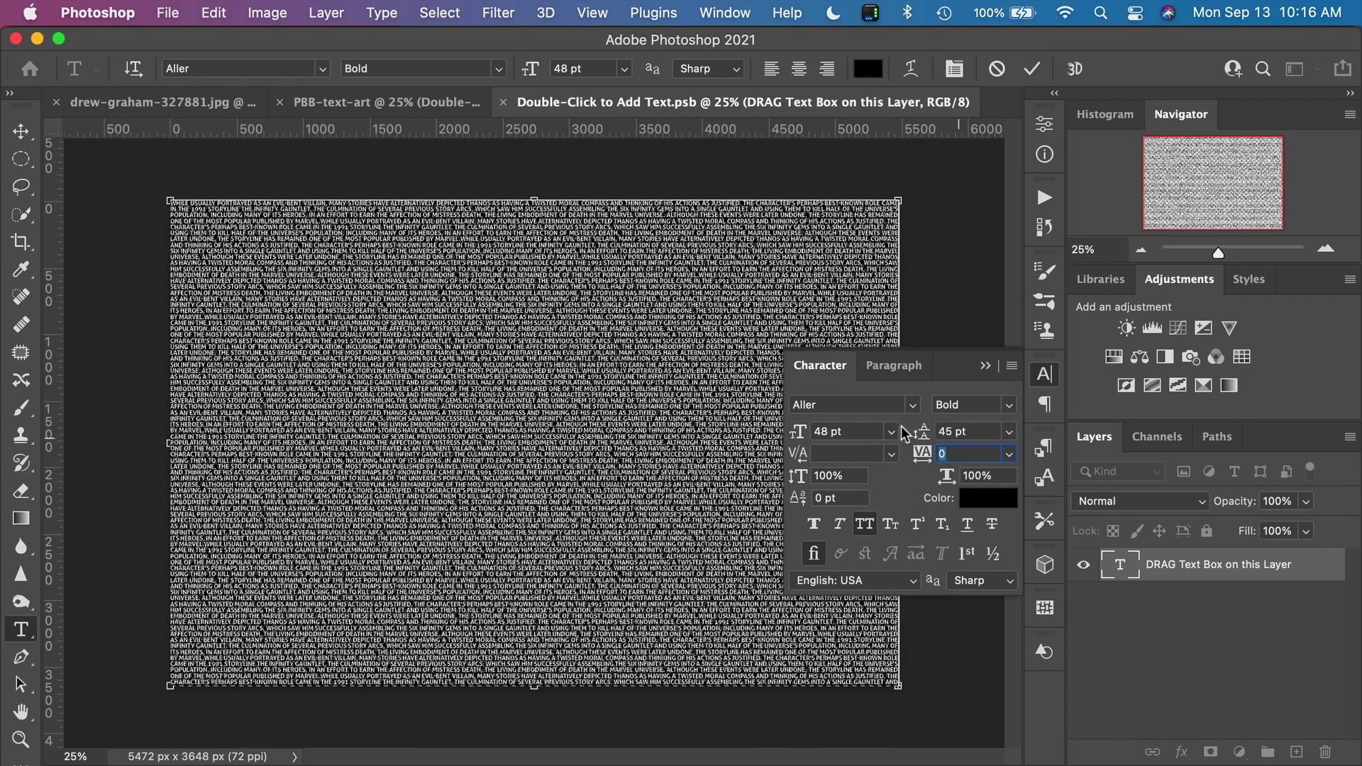
Check the text's paragraph justification, hide the character settings, and commit the text edit.
{"action": "left_click", "coordinate": [896, 367]}
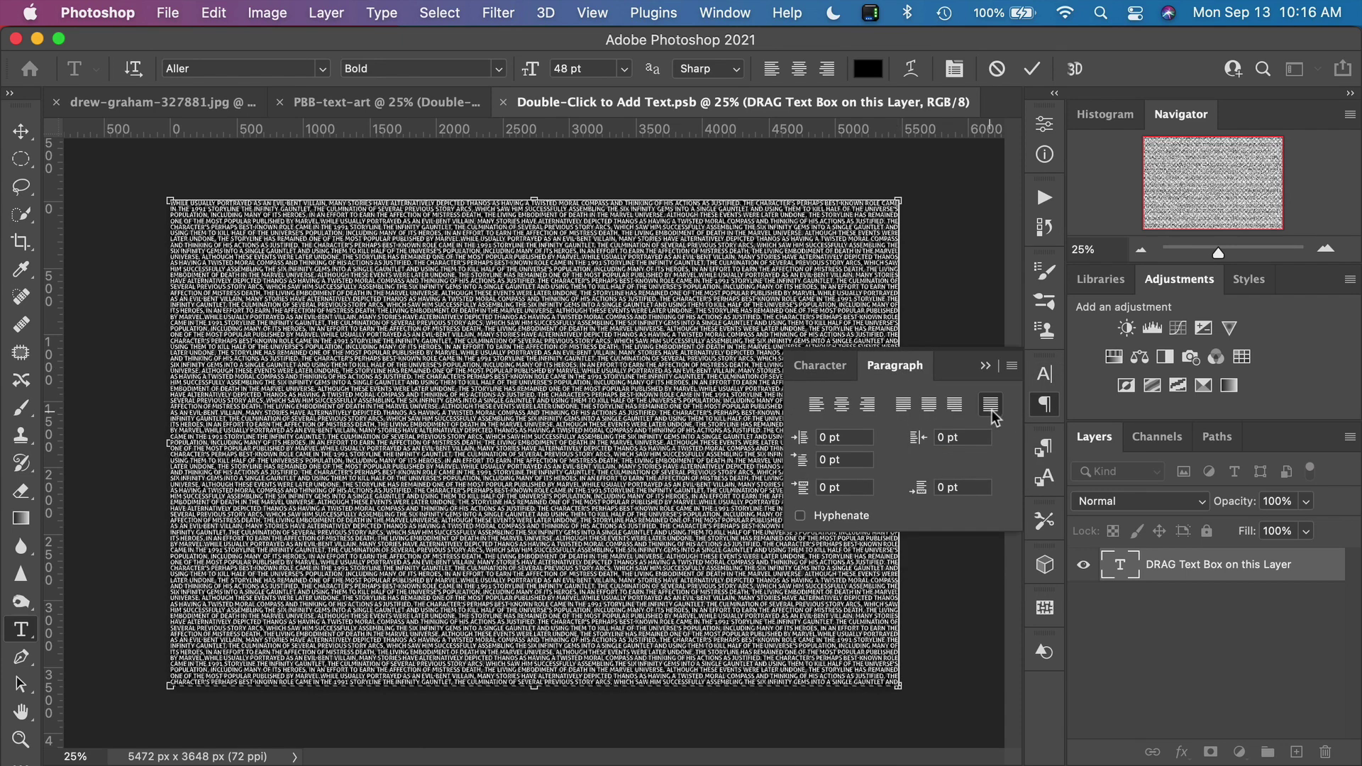
{"action": "left_click", "coordinate": [824, 365]}
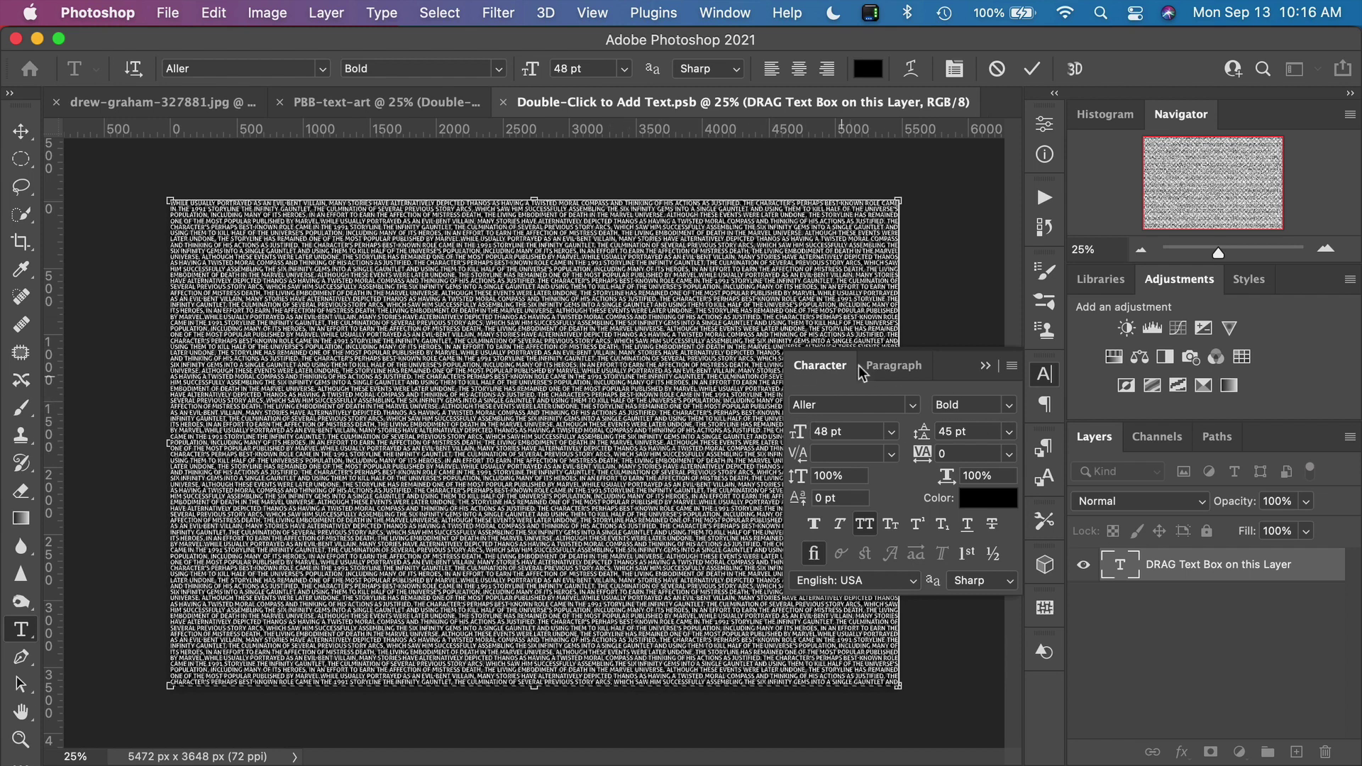
{"action": "left_click", "coordinate": [983, 366]}
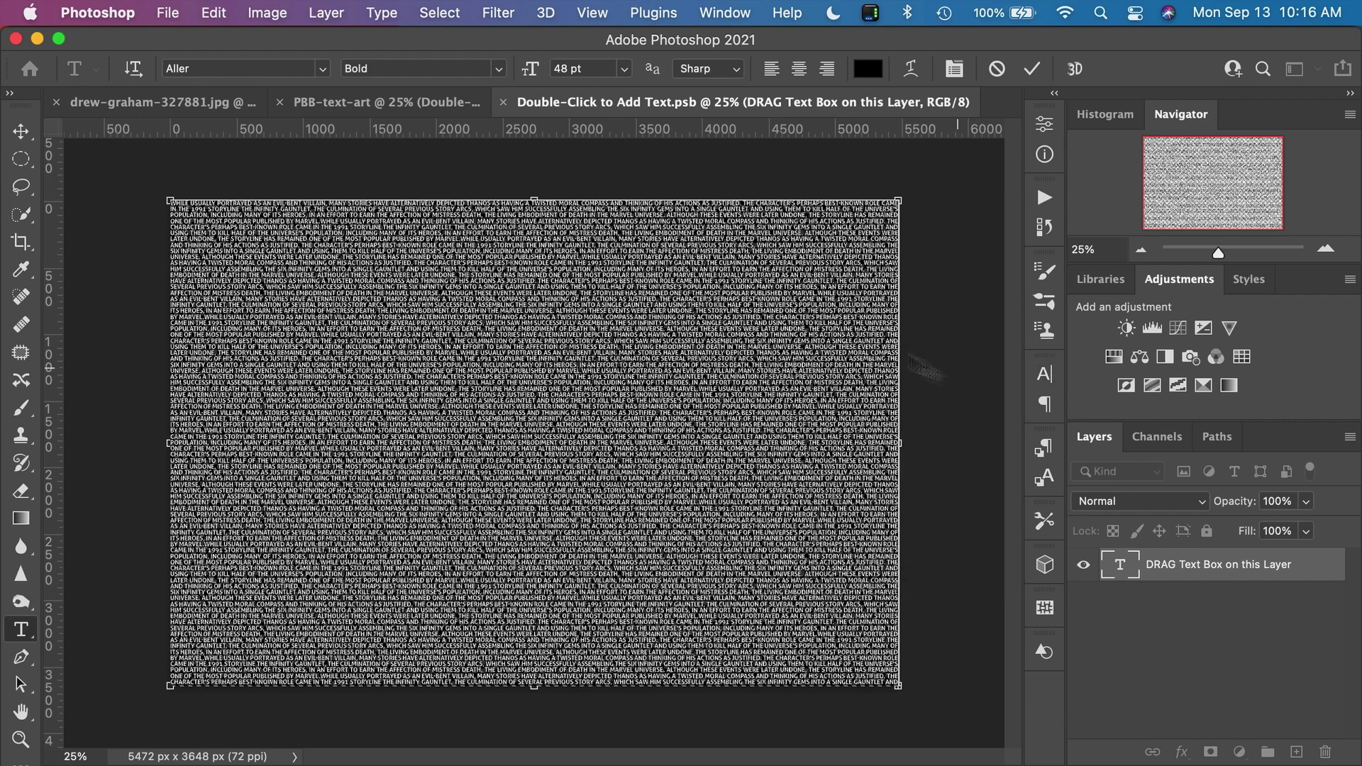
{"action": "left_click", "coordinate": [1031, 71]}
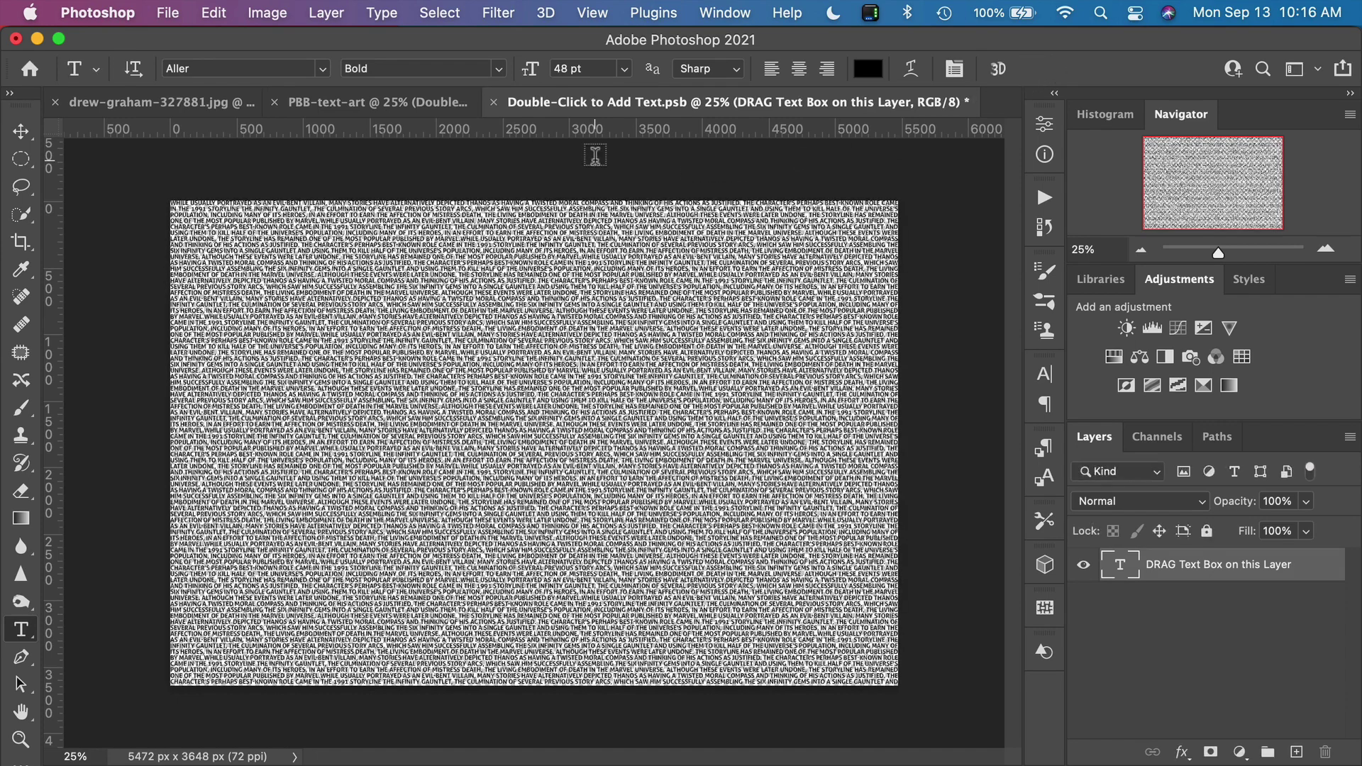
Save and close the text smart object, and look closer at the resulting text-art portrait of the woman.
{"action": "left_click", "coordinate": [493, 102]}
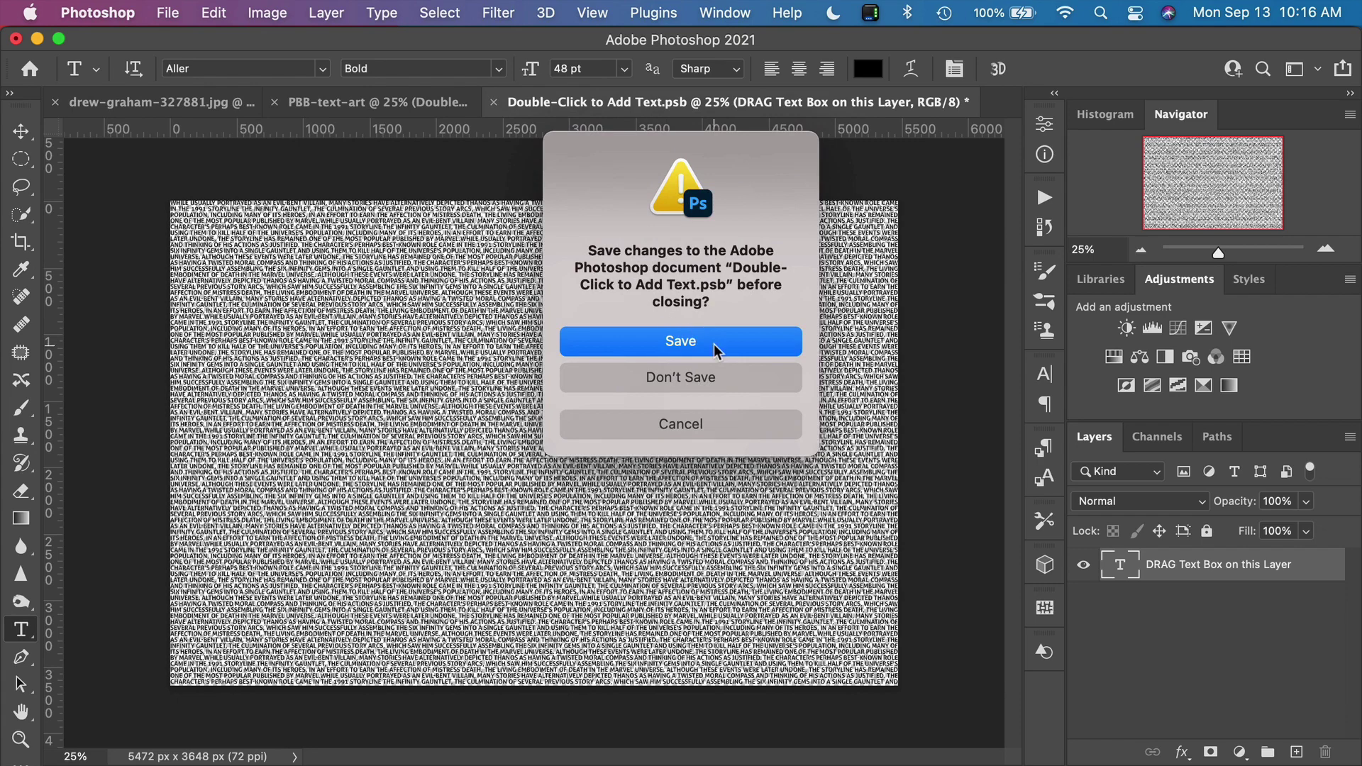
{"action": "left_click", "coordinate": [713, 343]}
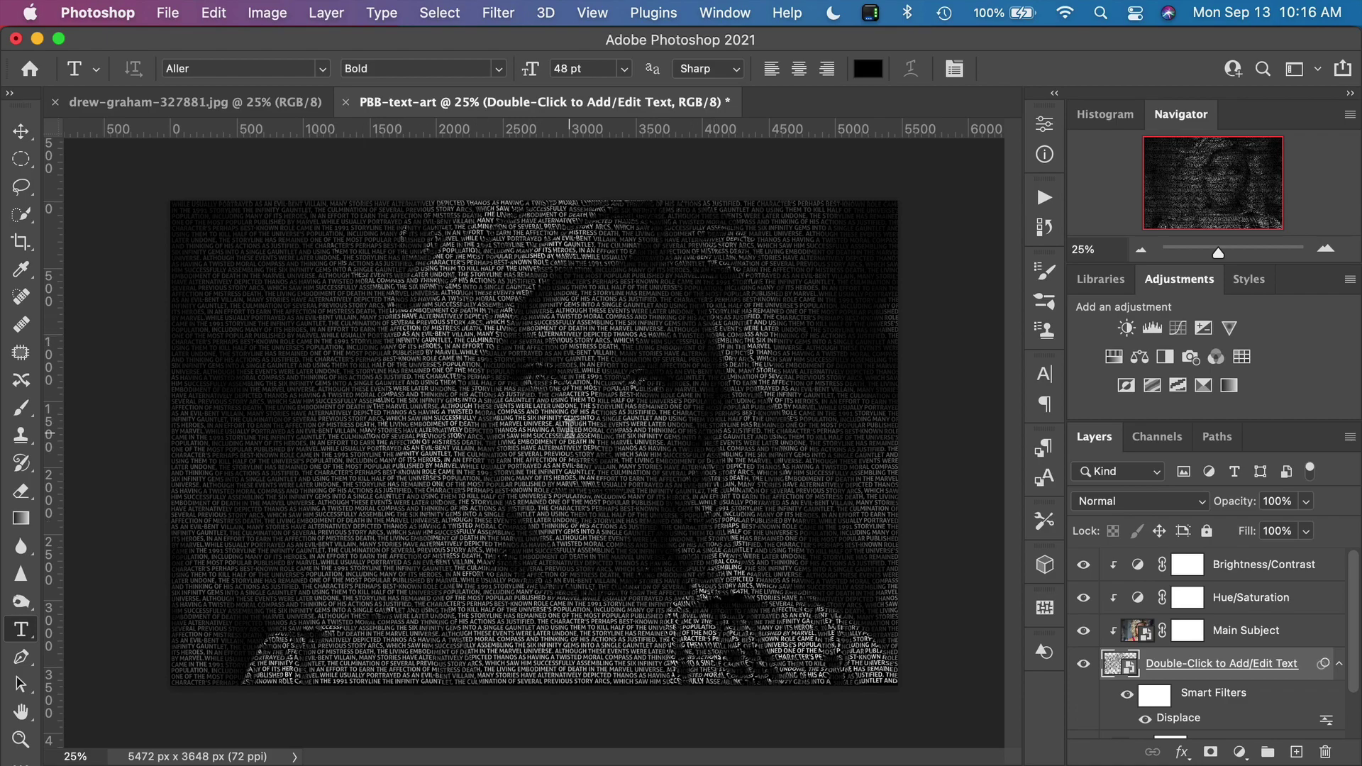
{"action": "scroll", "coordinate": [570, 428], "scroll_direction": "up", "scroll_amount": 3}
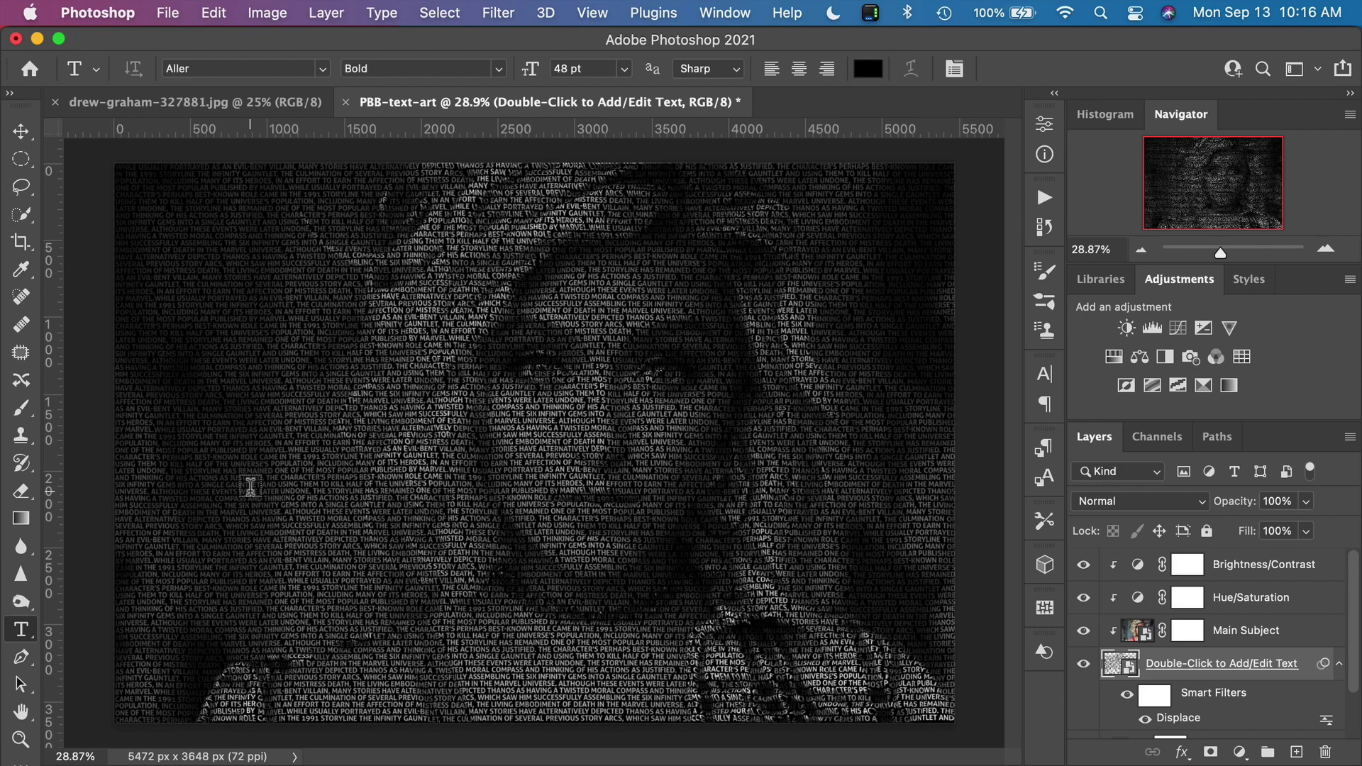
Target the layer mask of the Main Subject layer, toggling it off and back on.
{"action": "left_click", "coordinate": [1271, 636]}
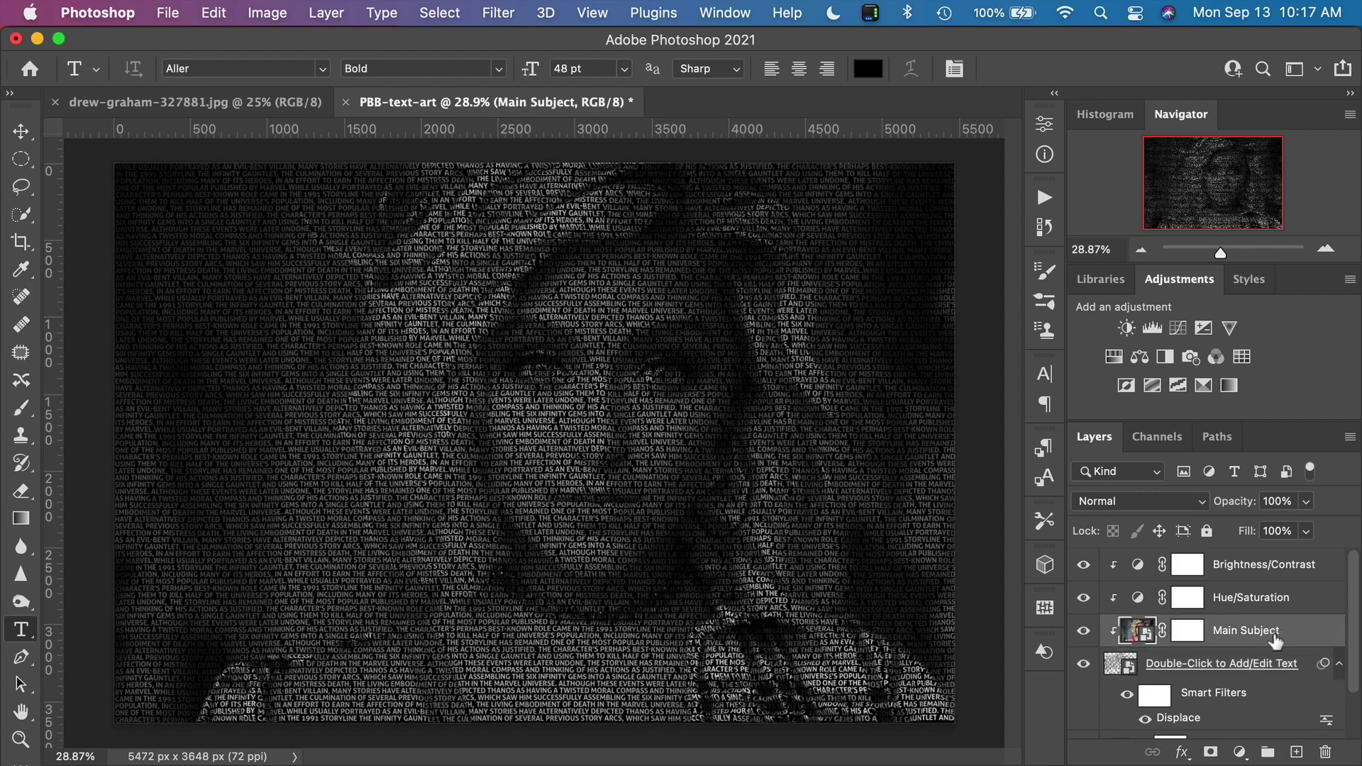
{"action": "left_click", "coordinate": [1196, 632]}
{"action": "left_click", "coordinate": [1191, 634], "text": "shift"}
{"action": "left_click", "coordinate": [1191, 635], "text": "shift"}
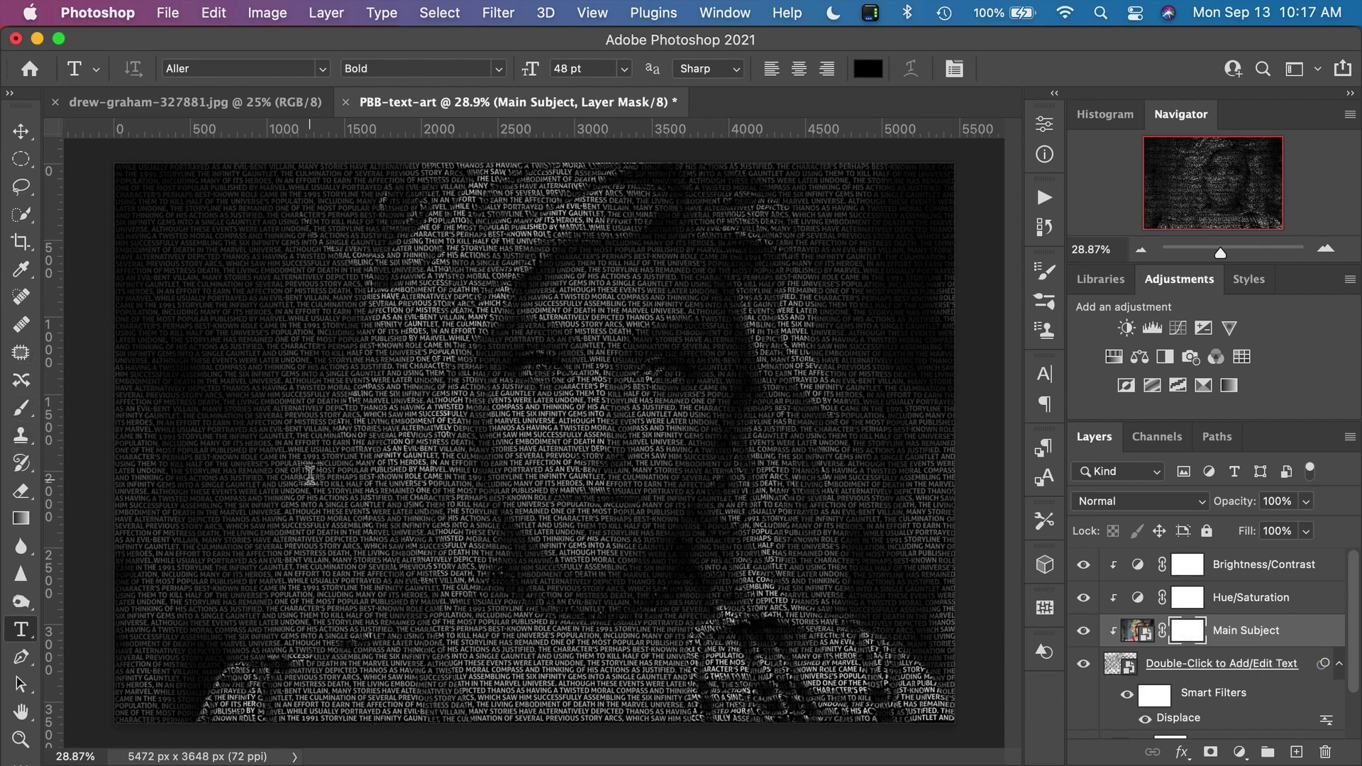
Choose the Soft Round brush with 0% hardness and adjust its size to 900 px.
{"action": "key", "text": "b"}
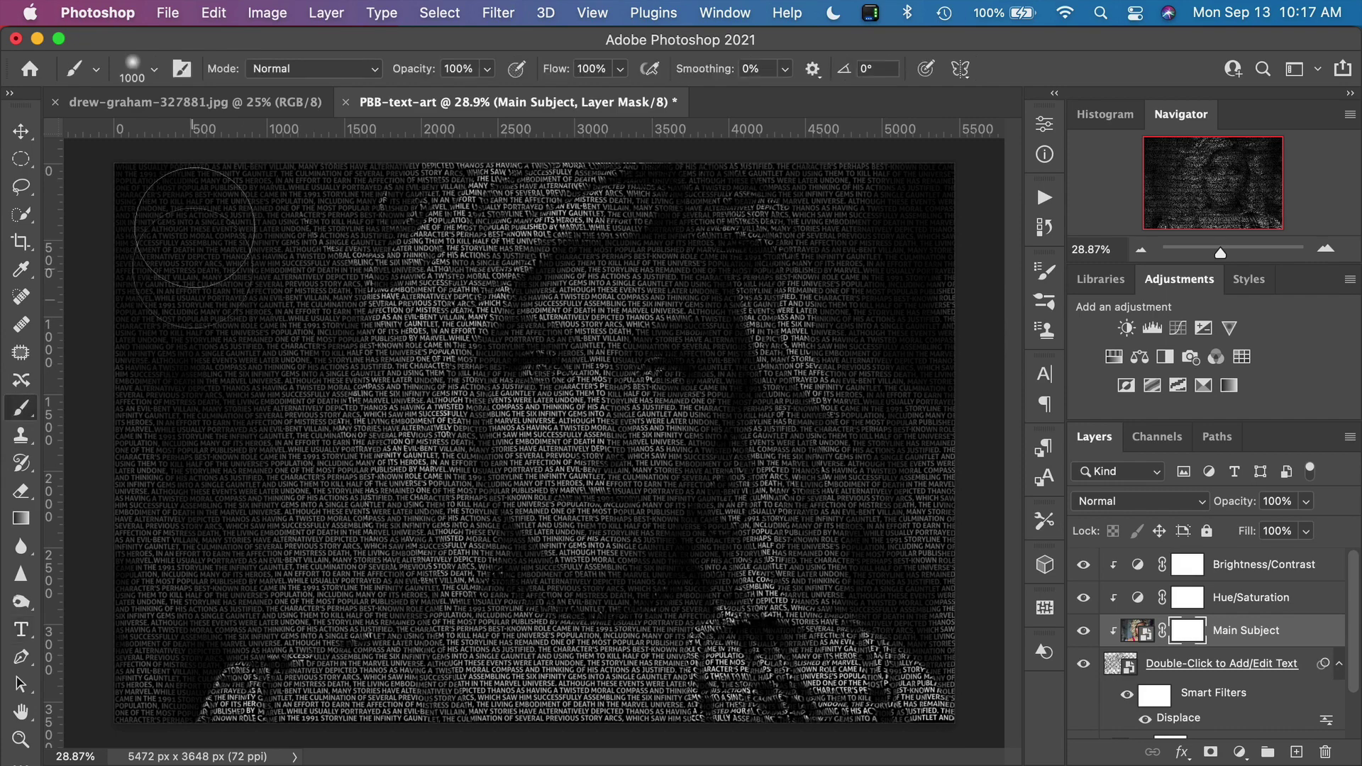
{"action": "left_click", "coordinate": [156, 72]}
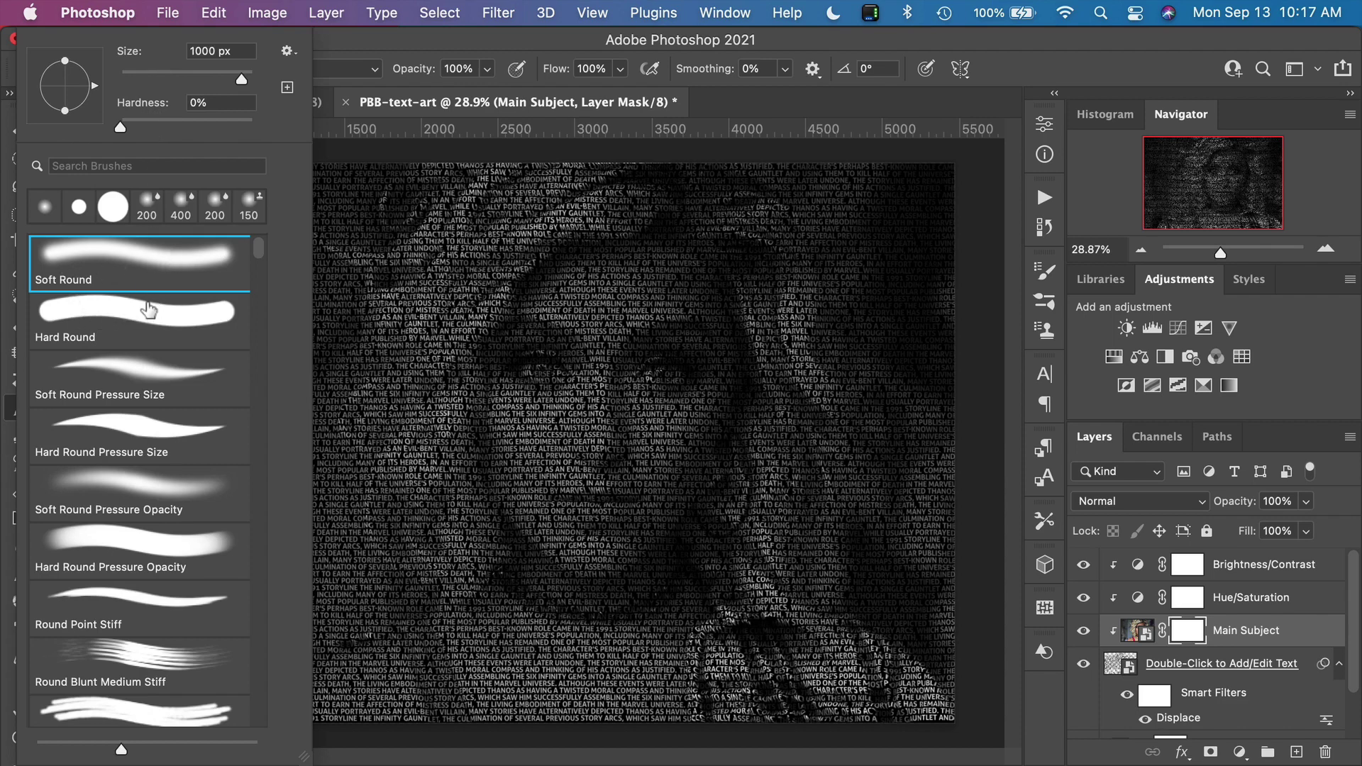
{"action": "left_click", "coordinate": [108, 252]}
{"action": "key", "text": "Return"}
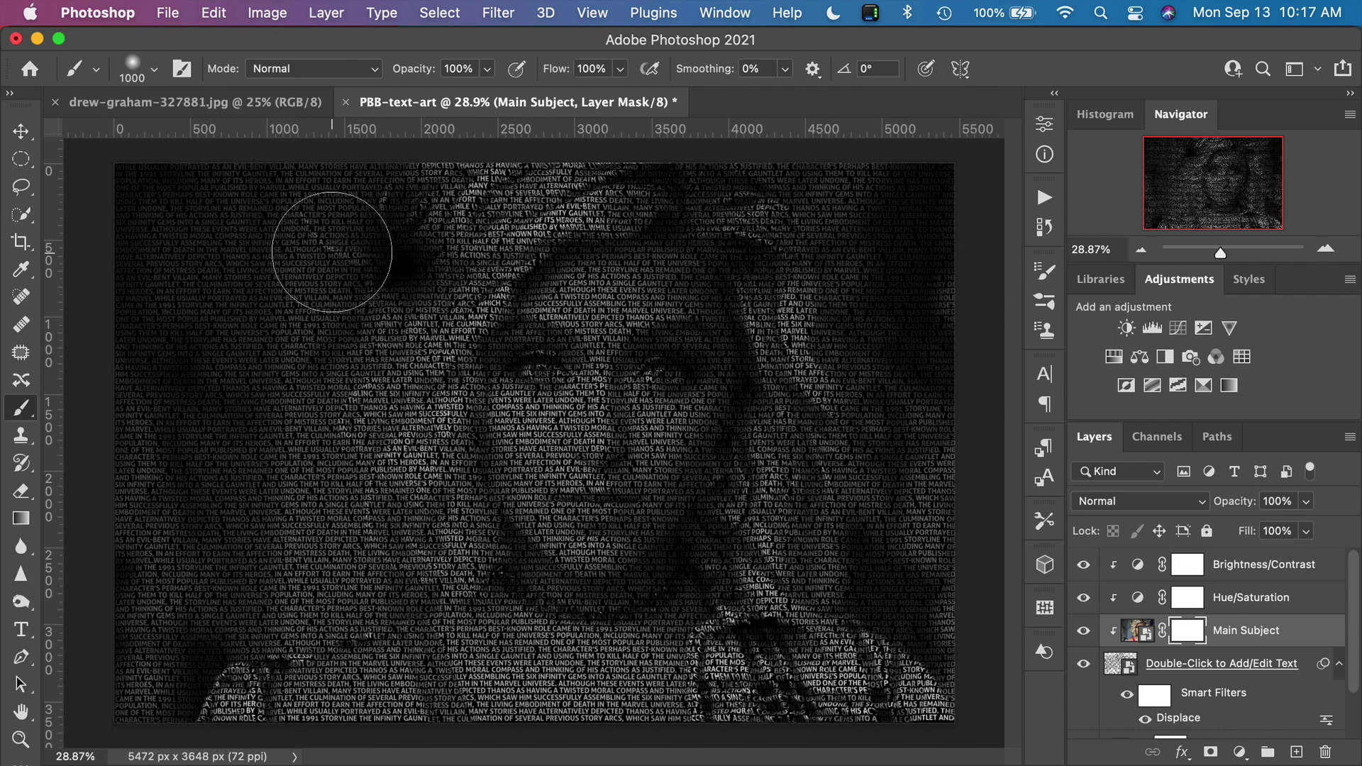
{"action": "key", "text": "bracketleft"}
{"action": "key", "text": "bracketleft"}
{"action": "key", "text": "bracketleft"}
{"action": "key", "text": "bracketleft"}
{"action": "key", "text": "bracketleft"}
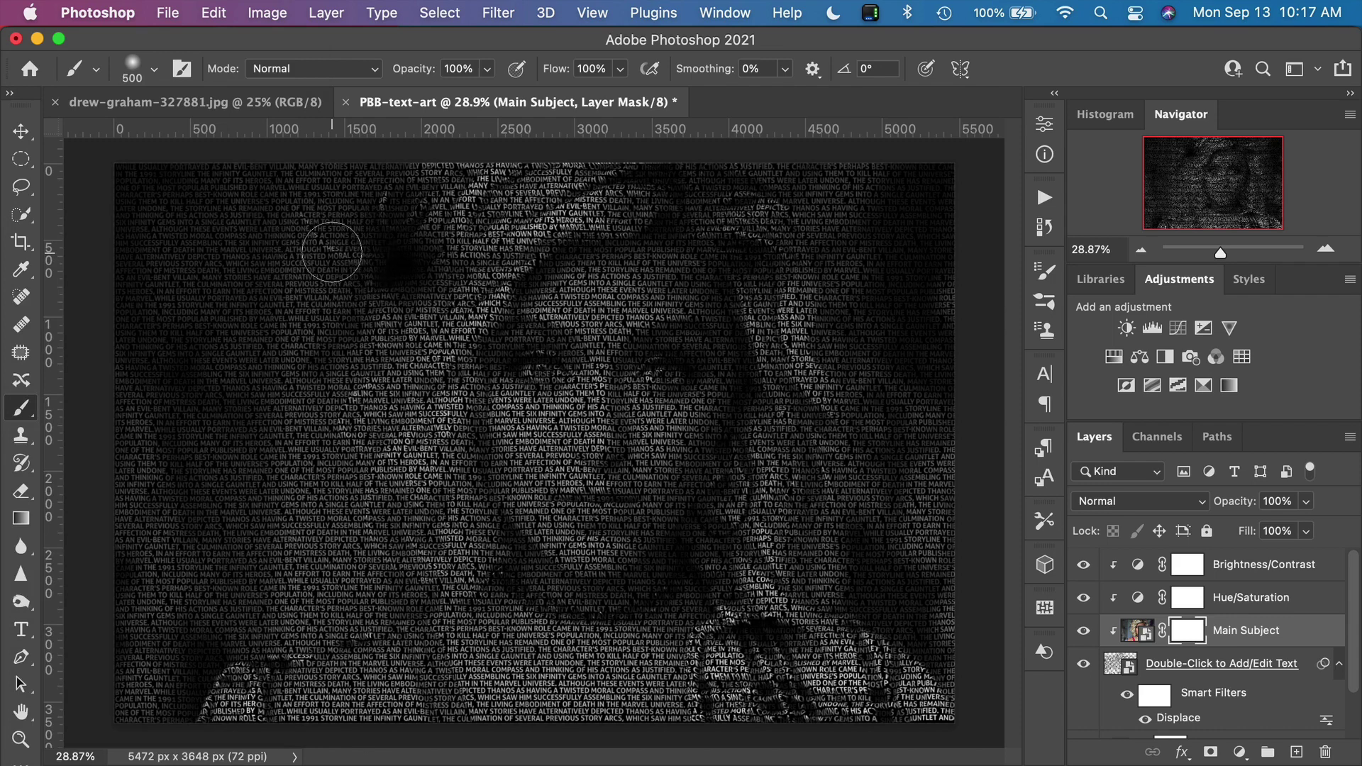
{"action": "key", "text": "bracketright"}
{"action": "key", "text": "bracketright"}
{"action": "key", "text": "bracketright"}
{"action": "key", "text": "bracketright"}
{"action": "key", "text": "bracketright"}
{"action": "key", "text": "bracketright"}
{"action": "key", "text": "bracketright"}
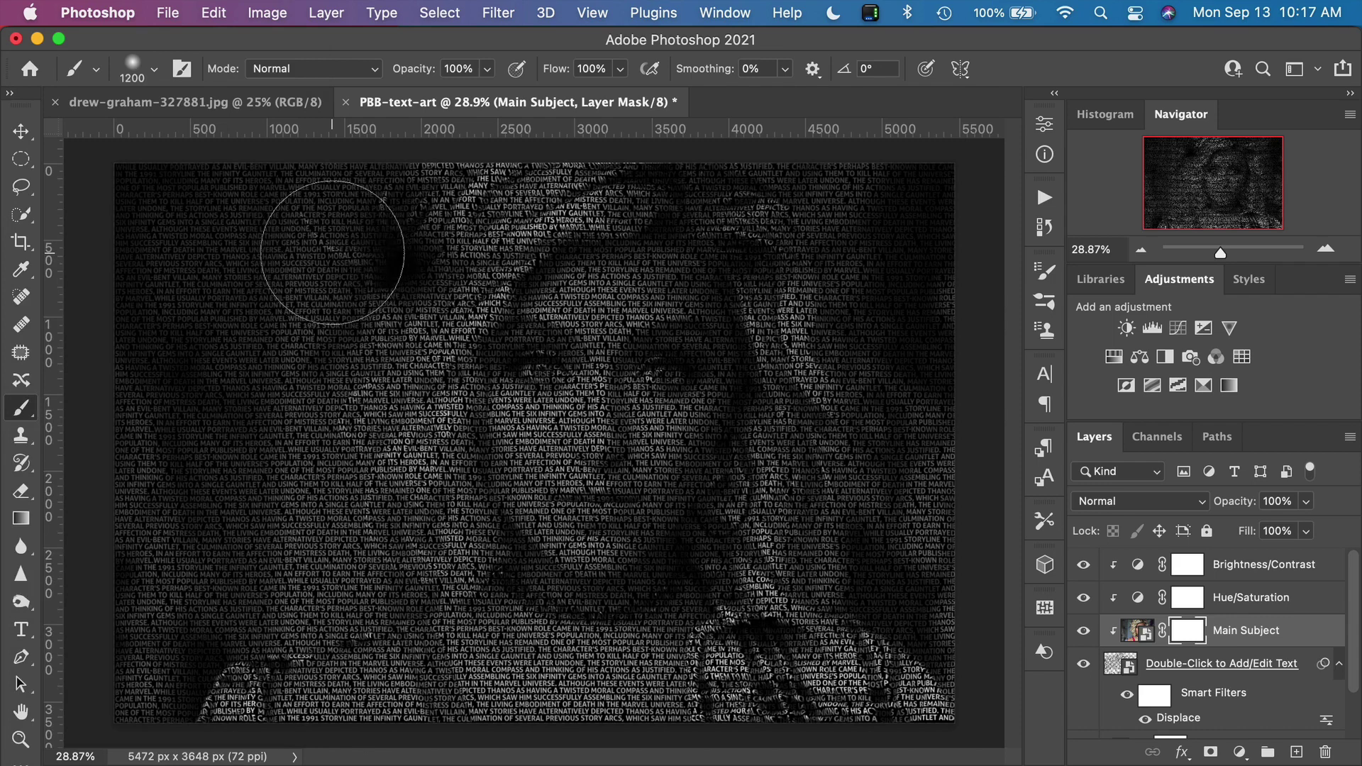
{"action": "key", "text": "bracketleft"}
{"action": "key", "text": "bracketleft"}
{"action": "key", "text": "bracketleft"}
{"action": "key", "text": "bracketleft"}
{"action": "key", "text": "bracketleft"}
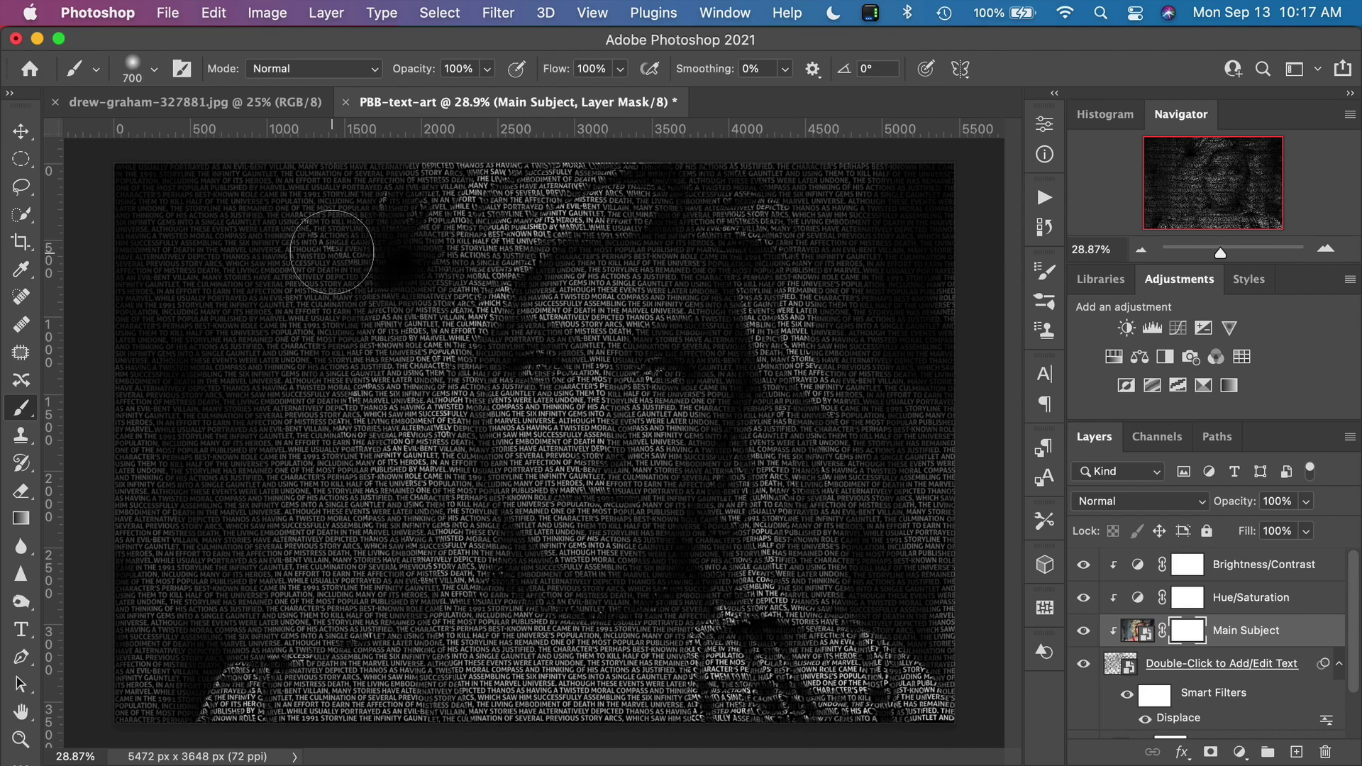
{"action": "key", "text": "bracketright"}
{"action": "key", "text": "bracketright"}
Paint on the Main Subject mask at 100% opacity to hide the background text on both sides of the woman.
{"action": "left_click", "coordinate": [1198, 637], "text": "shift"}
{"action": "left_click", "coordinate": [1183, 640], "text": "shift"}
{"action": "left_click", "coordinate": [1177, 639], "text": "shift"}
{"action": "mouse_move", "coordinate": [179, 193]}
{"action": "left_mouse_down"}
{"action": "mouse_move", "coordinate": [169, 273]}
{"action": "mouse_move", "coordinate": [157, 215]}
{"action": "mouse_move", "coordinate": [217, 266]}
{"action": "mouse_move", "coordinate": [307, 175]}
{"action": "mouse_move", "coordinate": [296, 258]}
{"action": "mouse_move", "coordinate": [337, 203]}
{"action": "mouse_move", "coordinate": [321, 247]}
{"action": "mouse_move", "coordinate": [379, 153]}
{"action": "mouse_move", "coordinate": [291, 286]}
{"action": "mouse_move", "coordinate": [281, 329]}
{"action": "mouse_move", "coordinate": [299, 348]}
{"action": "mouse_move", "coordinate": [351, 283]}
{"action": "mouse_move", "coordinate": [257, 459]}
{"action": "mouse_move", "coordinate": [294, 390]}
{"action": "mouse_move", "coordinate": [191, 428]}
{"action": "mouse_move", "coordinate": [122, 518]}
{"action": "mouse_move", "coordinate": [128, 683]}
{"action": "mouse_move", "coordinate": [196, 565]}
{"action": "mouse_move", "coordinate": [189, 603]}
{"action": "mouse_move", "coordinate": [261, 571]}
{"action": "mouse_move", "coordinate": [236, 599]}
{"action": "mouse_move", "coordinate": [290, 575]}
{"action": "mouse_move", "coordinate": [313, 599]}
{"action": "mouse_move", "coordinate": [326, 589]}
{"action": "mouse_move", "coordinate": [328, 448]}
{"action": "mouse_move", "coordinate": [319, 472]}
{"action": "mouse_move", "coordinate": [341, 367]}
{"action": "mouse_move", "coordinate": [376, 307]}
{"action": "mouse_move", "coordinate": [315, 485]}
{"action": "mouse_move", "coordinate": [368, 590]}
{"action": "mouse_move", "coordinate": [206, 648]}
{"action": "mouse_move", "coordinate": [132, 741]}
{"action": "left_mouse_up"}
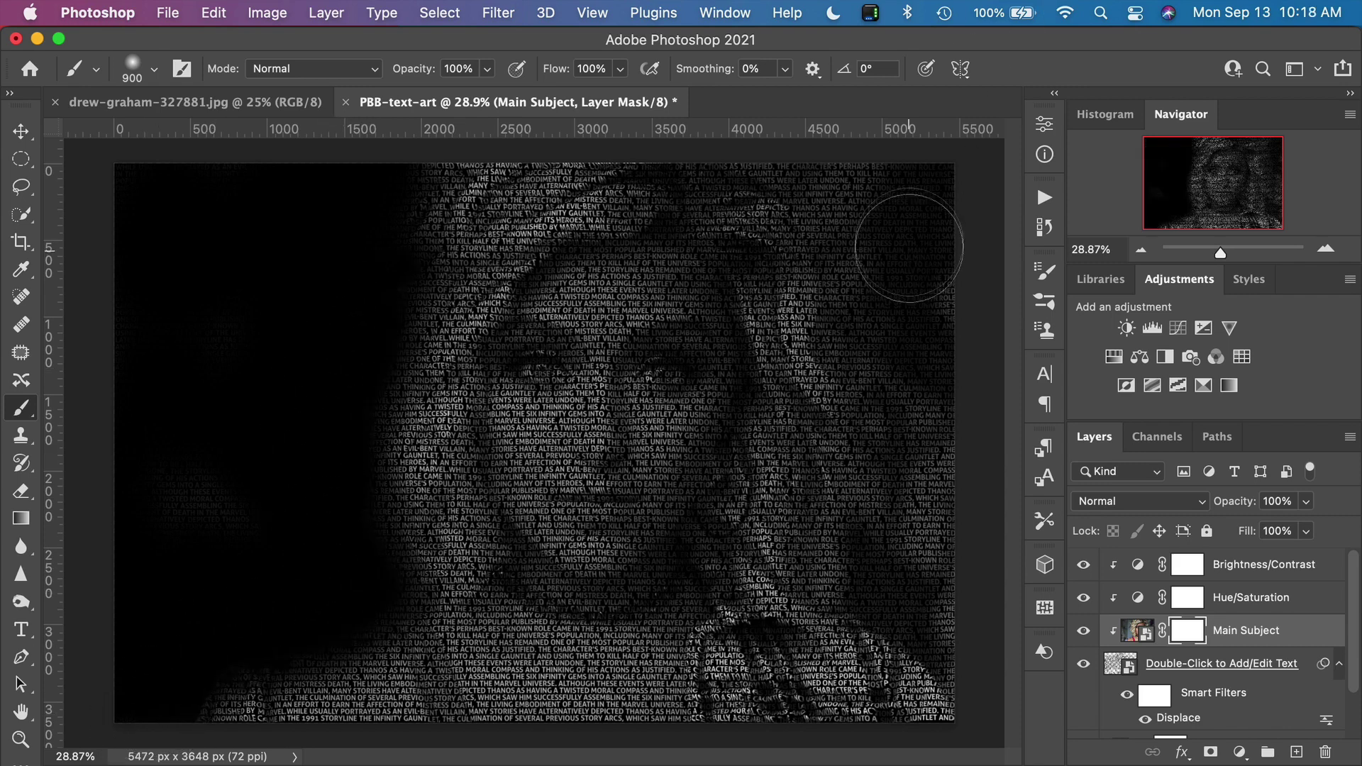
{"action": "mouse_move", "coordinate": [906, 237]}
{"action": "left_mouse_down"}
{"action": "mouse_move", "coordinate": [776, 150]}
{"action": "mouse_move", "coordinate": [927, 176]}
{"action": "mouse_move", "coordinate": [887, 343]}
{"action": "mouse_move", "coordinate": [952, 510]}
{"action": "mouse_move", "coordinate": [934, 595]}
{"action": "mouse_move", "coordinate": [951, 661]}
{"action": "mouse_move", "coordinate": [912, 477]}
{"action": "mouse_move", "coordinate": [907, 495]}
{"action": "mouse_move", "coordinate": [895, 376]}
{"action": "mouse_move", "coordinate": [930, 468]}
{"action": "mouse_move", "coordinate": [883, 255]}
{"action": "left_mouse_up"}
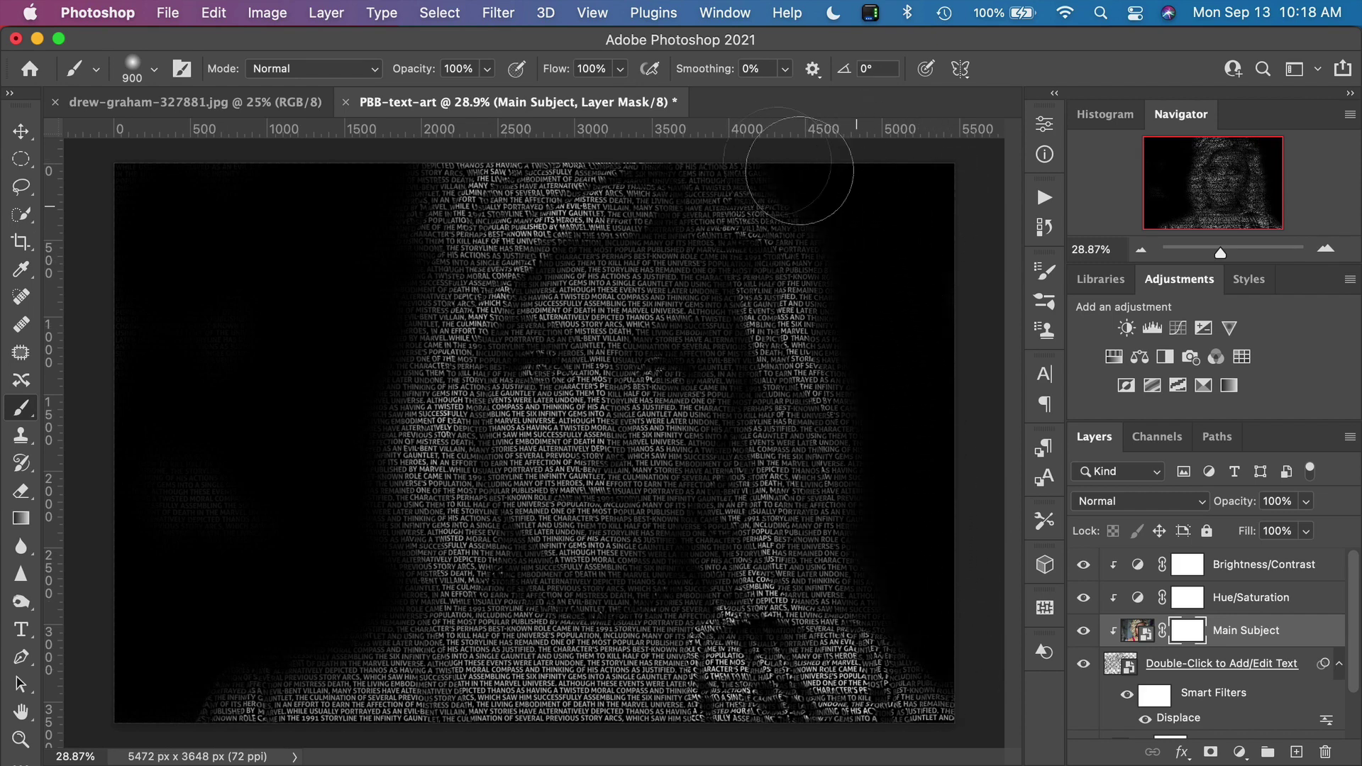
Partially fade the outer hair on the mask at 48% brush opacity, and the clothing along the lower edge at 22%.
{"action": "left_click", "coordinate": [486, 68]}
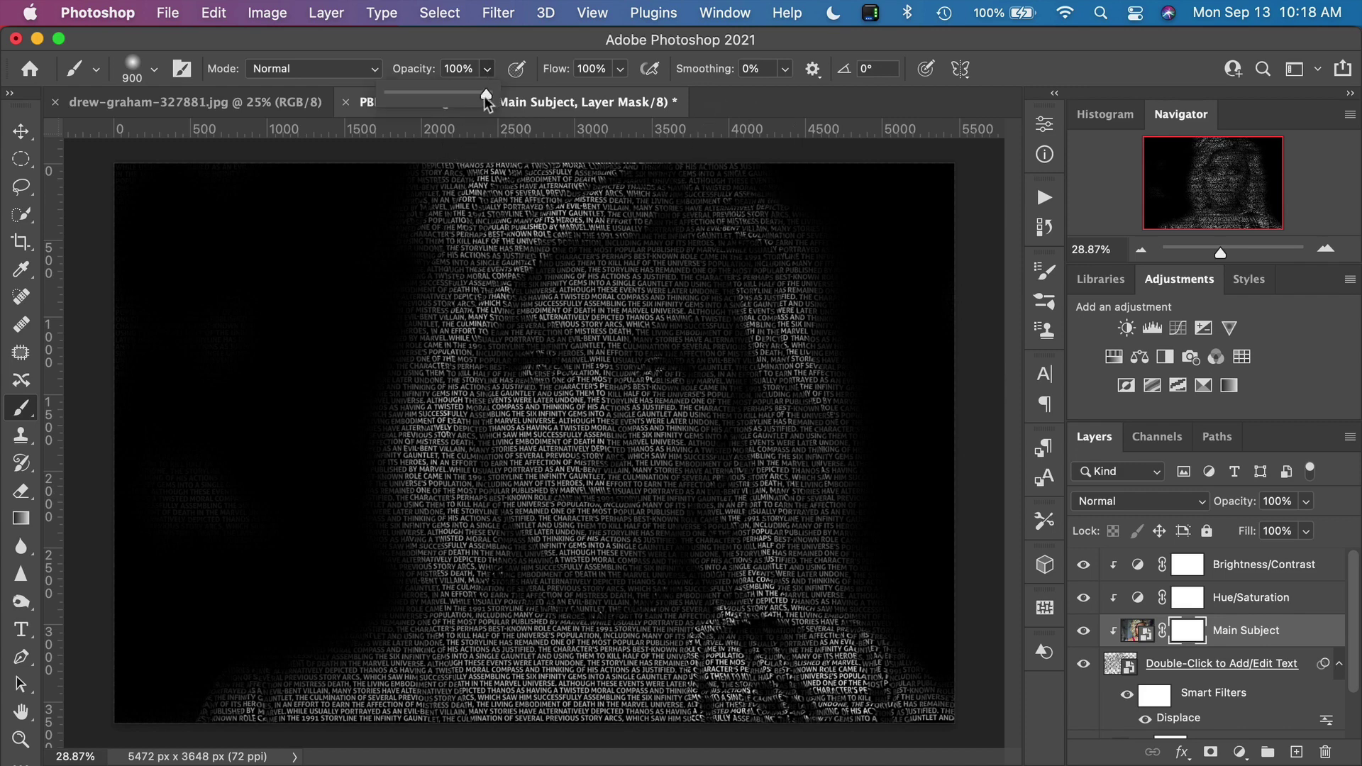
{"action": "left_click_drag", "start_coordinate": [440, 91], "coordinate": [436, 89]}
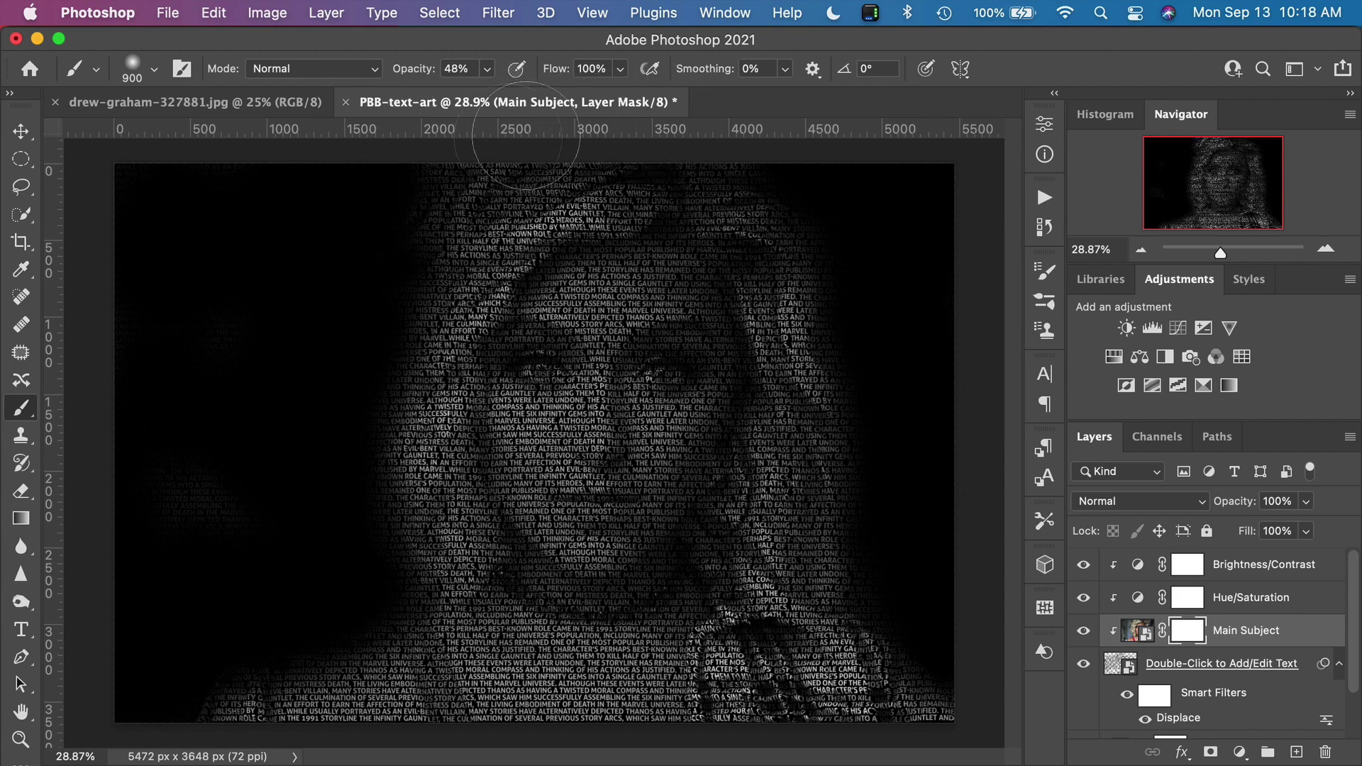
{"action": "mouse_move", "coordinate": [506, 155]}
{"action": "left_mouse_down"}
{"action": "mouse_move", "coordinate": [401, 220]}
{"action": "mouse_move", "coordinate": [301, 383]}
{"action": "mouse_move", "coordinate": [387, 245]}
{"action": "mouse_move", "coordinate": [350, 416]}
{"action": "left_mouse_up"}
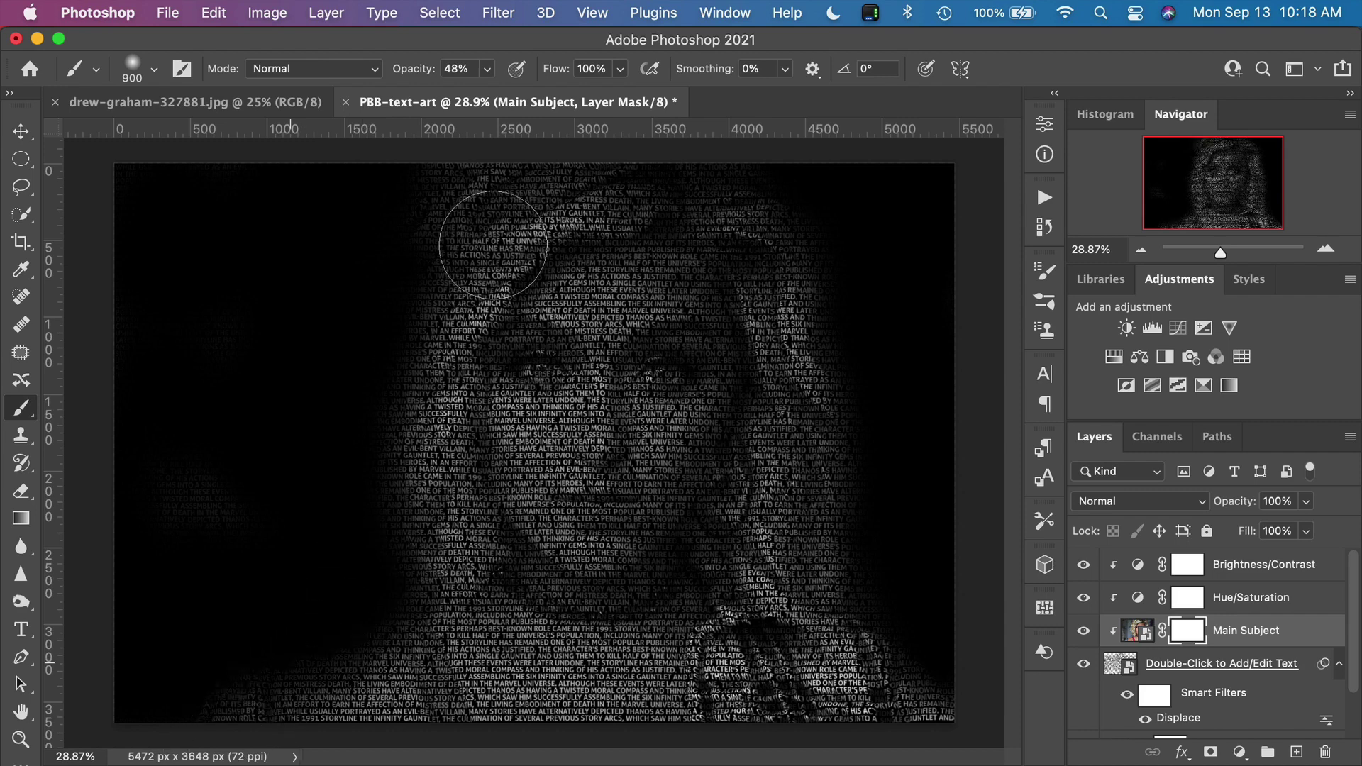
{"action": "left_click", "coordinate": [489, 69]}
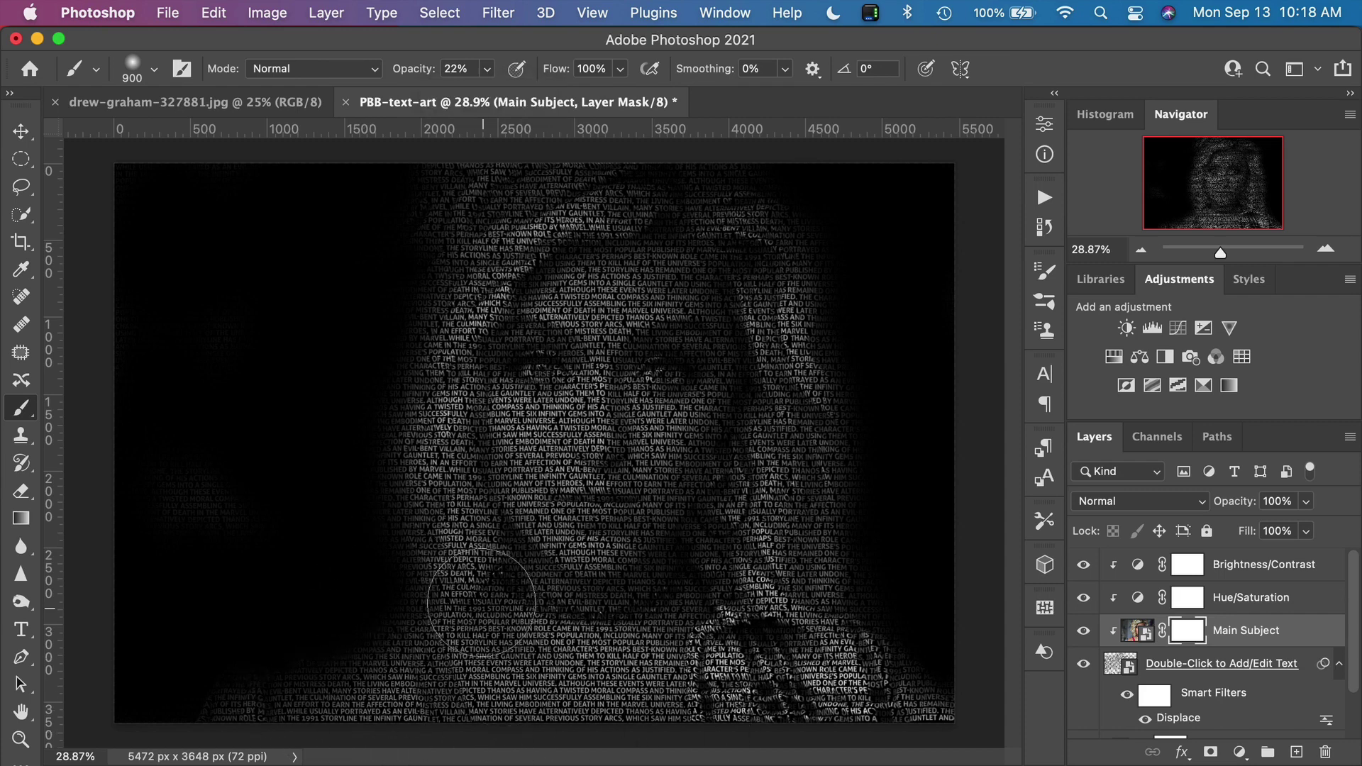
{"action": "mouse_move", "coordinate": [674, 663]}
{"action": "left_mouse_down"}
{"action": "mouse_move", "coordinate": [802, 651]}
{"action": "mouse_move", "coordinate": [787, 679]}
{"action": "mouse_move", "coordinate": [830, 674]}
{"action": "left_mouse_up"}
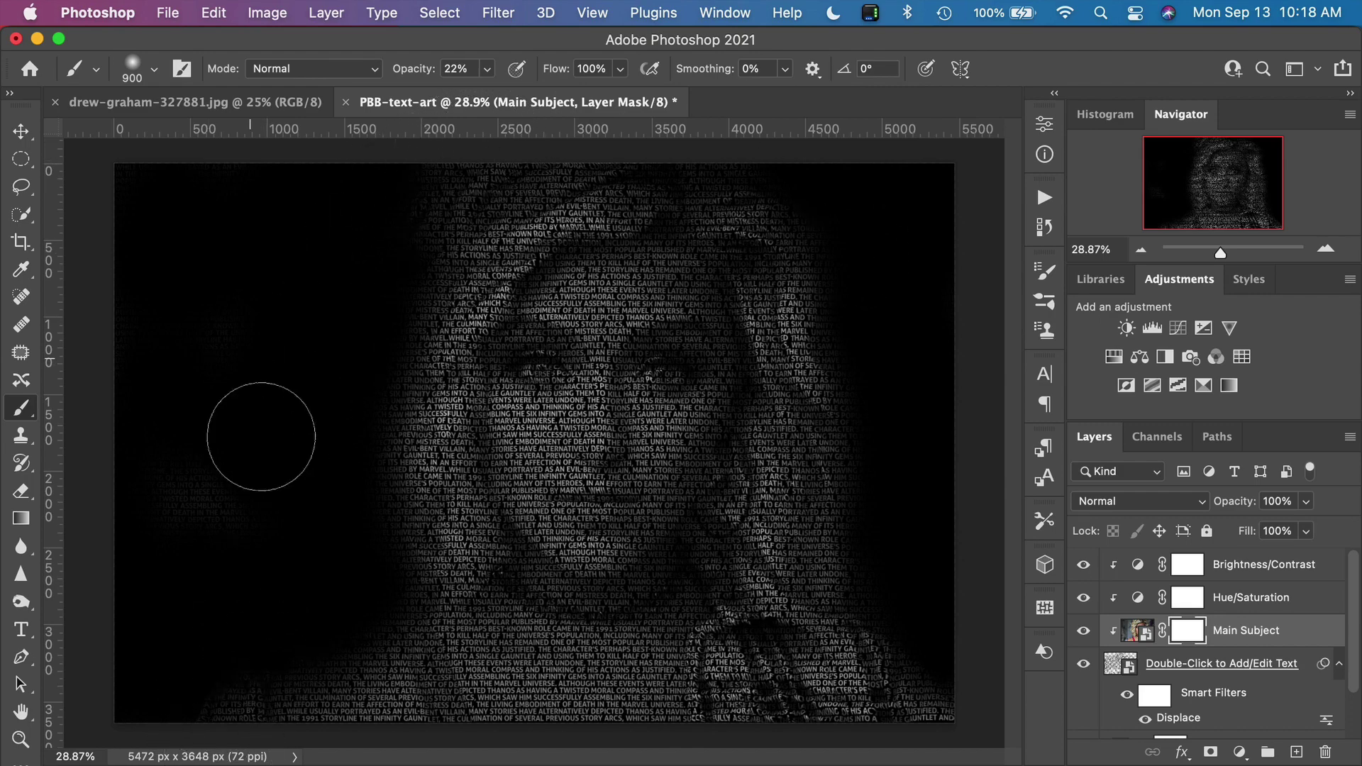
Raise the Hue/Saturation adjustment's saturation to +28 to bring color into the text portrait.
{"action": "scroll", "coordinate": [558, 655], "scroll_direction": "up", "scroll_amount": 5}
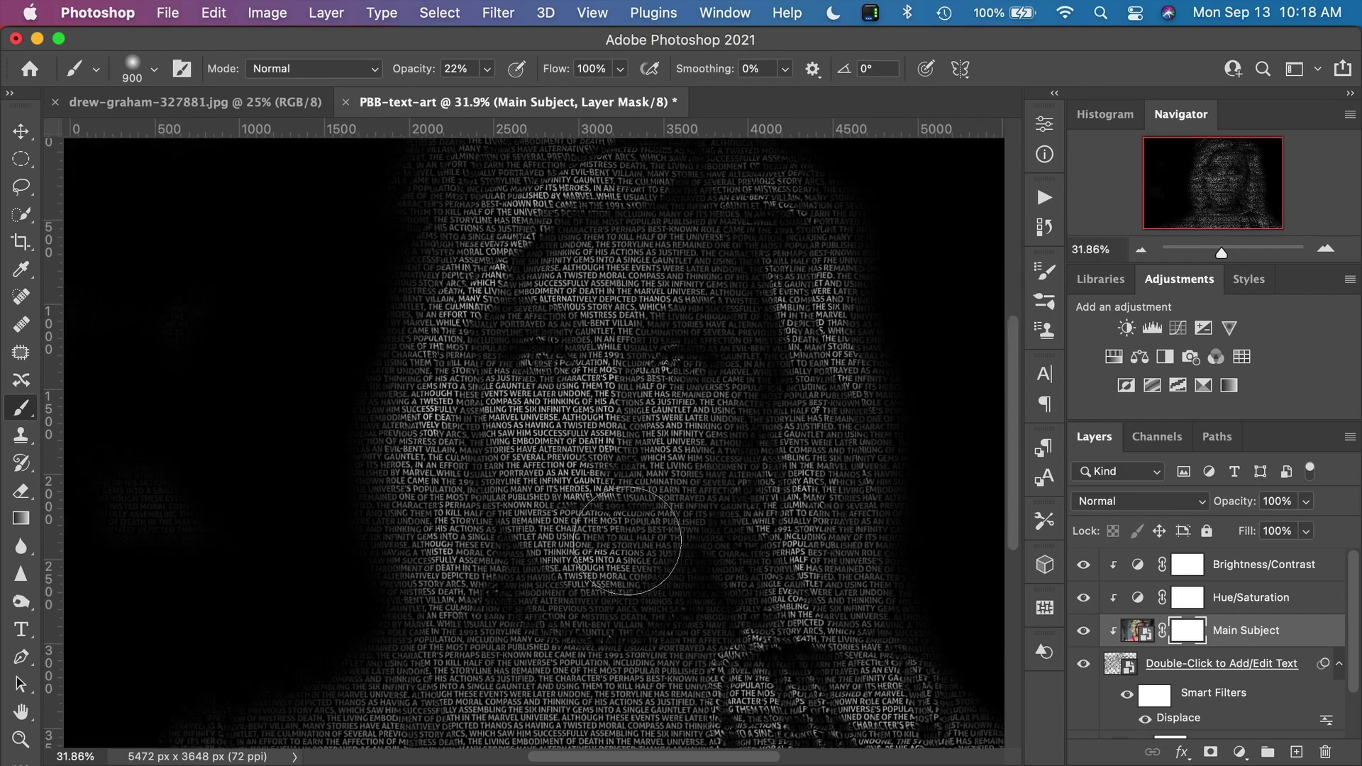
{"action": "scroll", "coordinate": [644, 528], "scroll_direction": "up", "scroll_amount": 3}
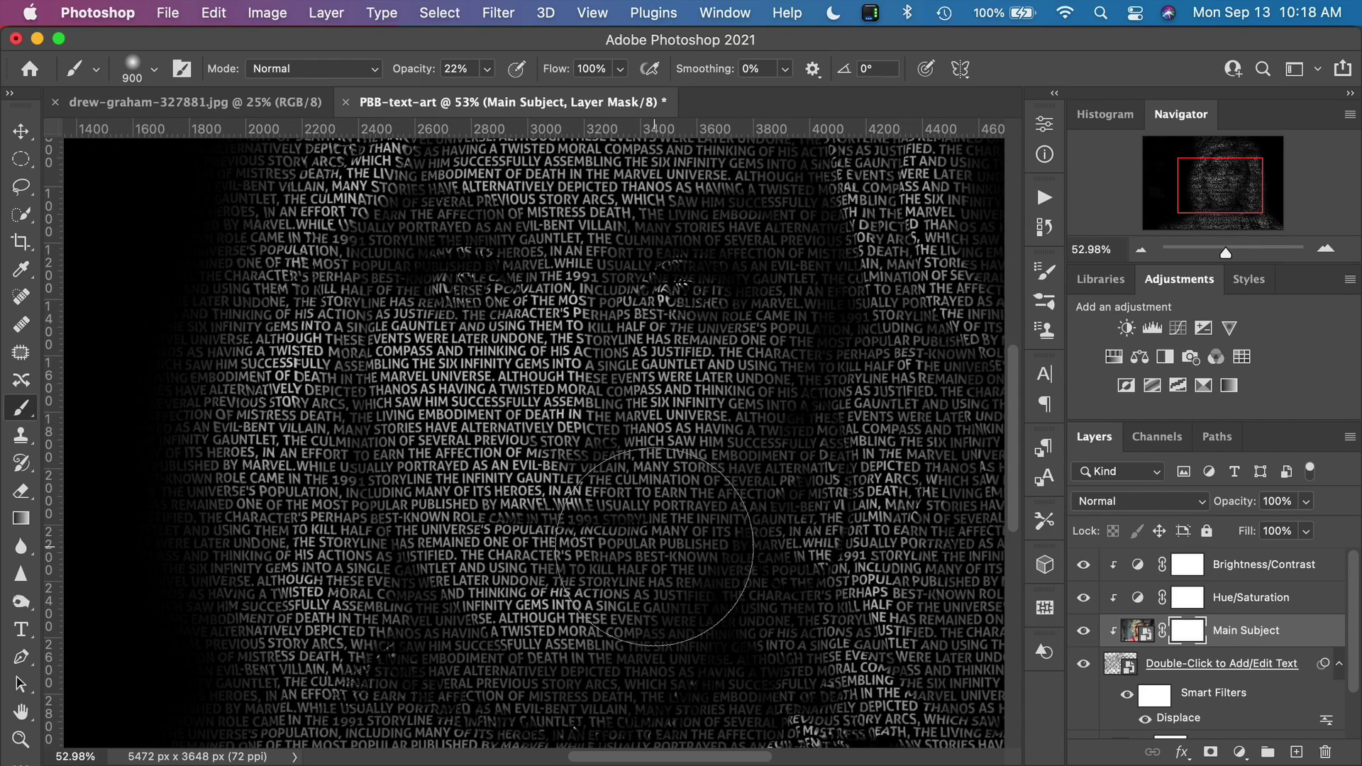
{"action": "scroll", "coordinate": [654, 546], "scroll_direction": "down", "scroll_amount": 2}
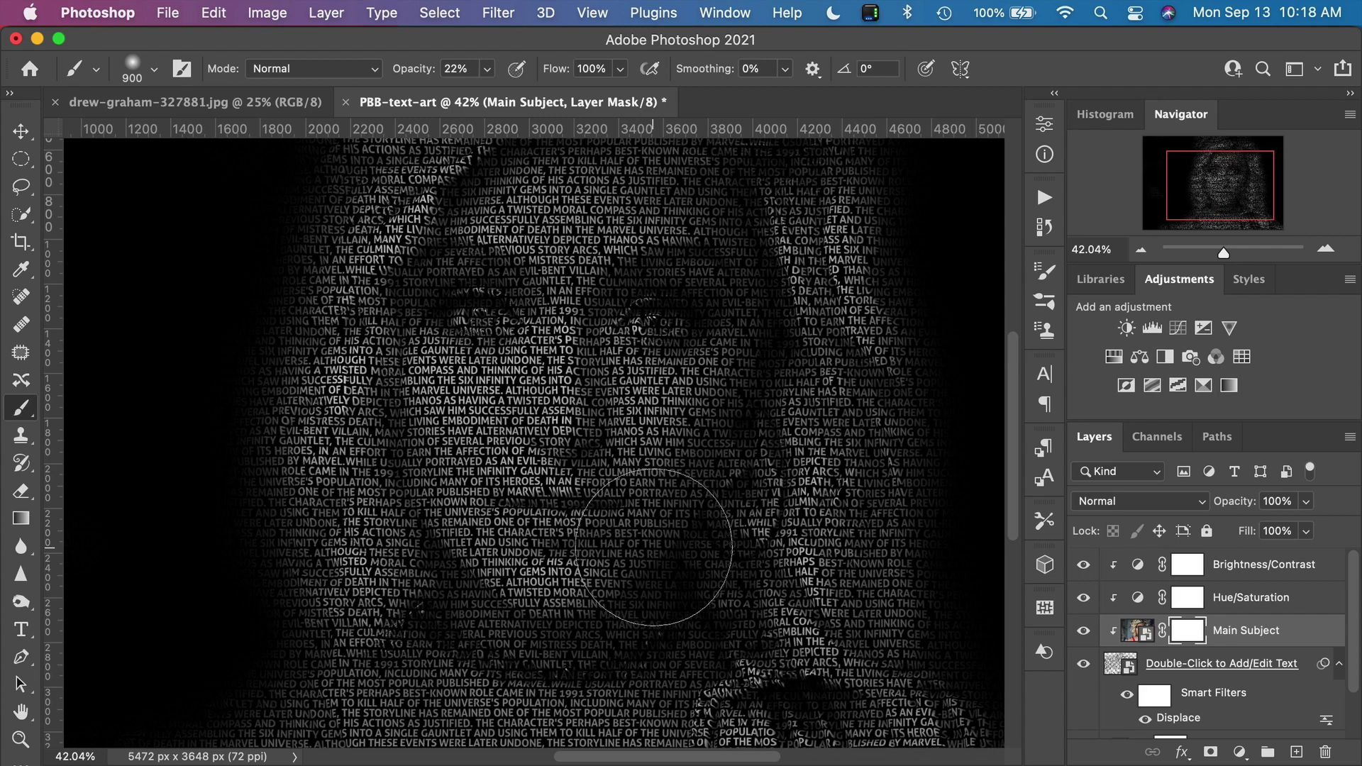
{"action": "double_click", "coordinate": [1139, 600]}
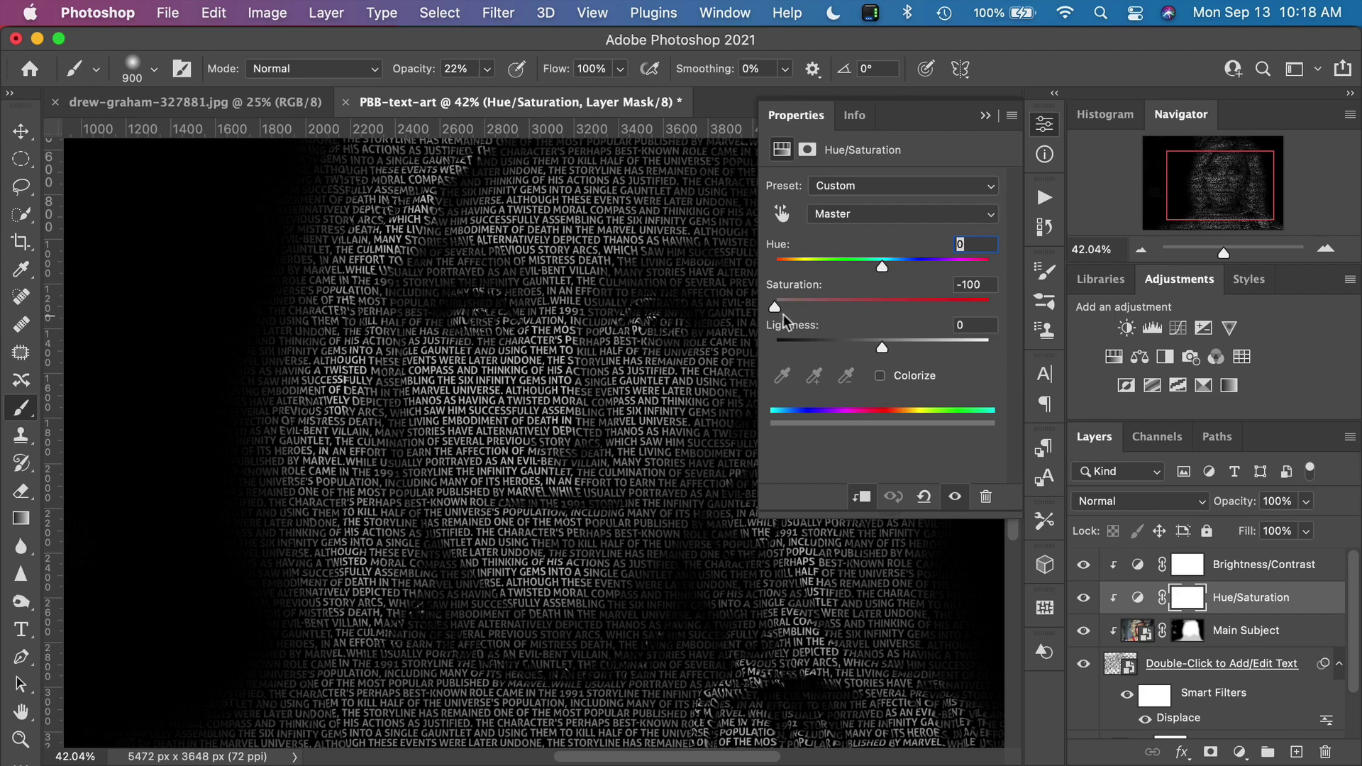
{"action": "left_click_drag", "start_coordinate": [768, 304], "coordinate": [908, 320]}
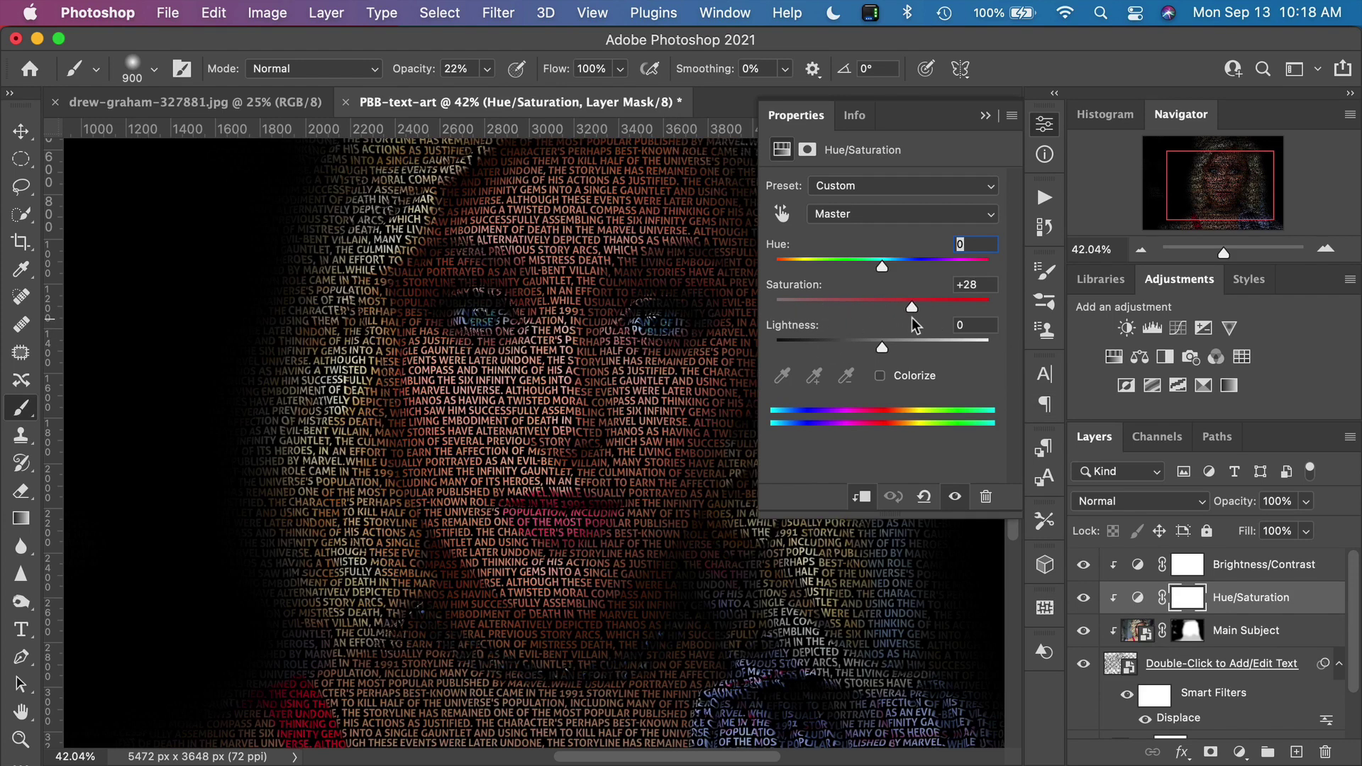
{"action": "key", "text": "backslash"}
{"action": "key", "text": "backslash"}
{"action": "left_click", "coordinate": [986, 116]}
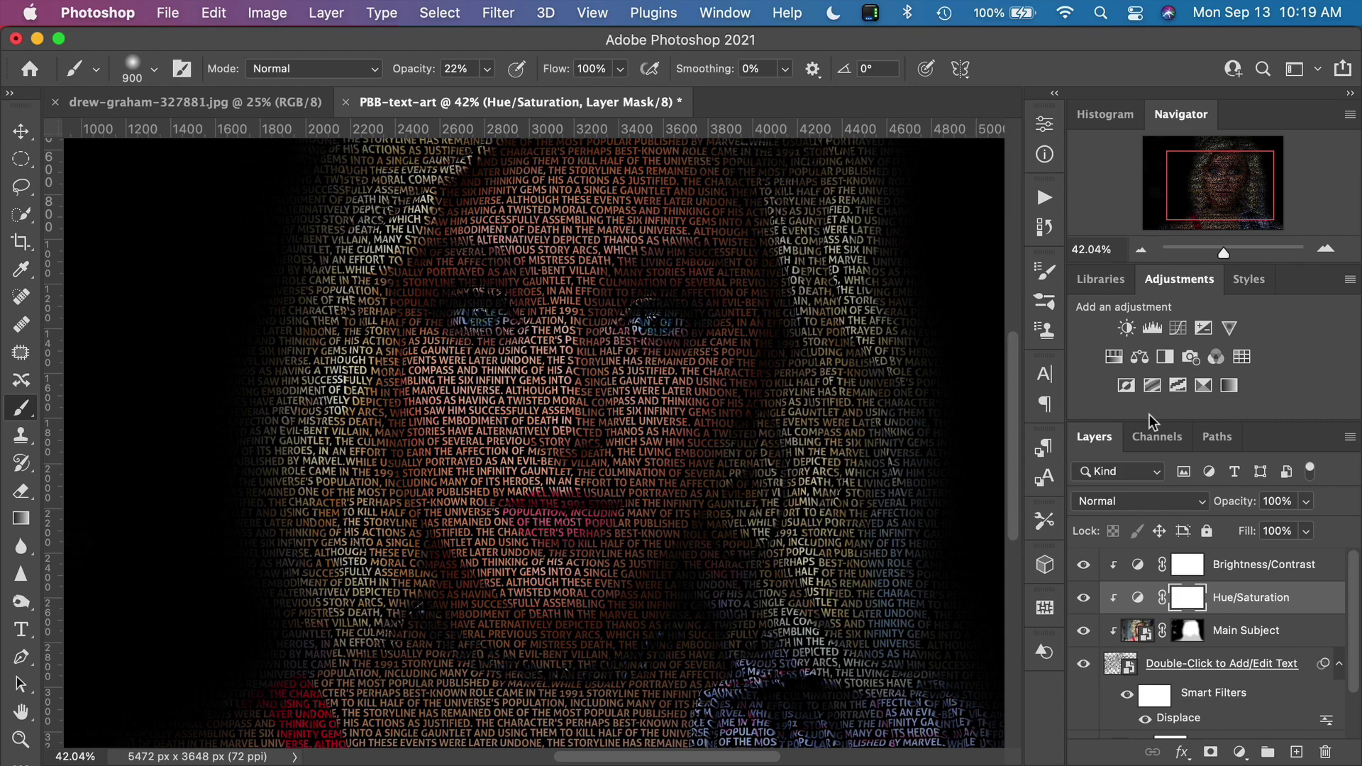
Set the Brightness/Contrast adjustment's contrast to 58 and close its settings.
{"action": "key", "text": "backslash"}
{"action": "double_click", "coordinate": [1135, 567]}
{"action": "left_click_drag", "start_coordinate": [908, 280], "coordinate": [951, 281]}
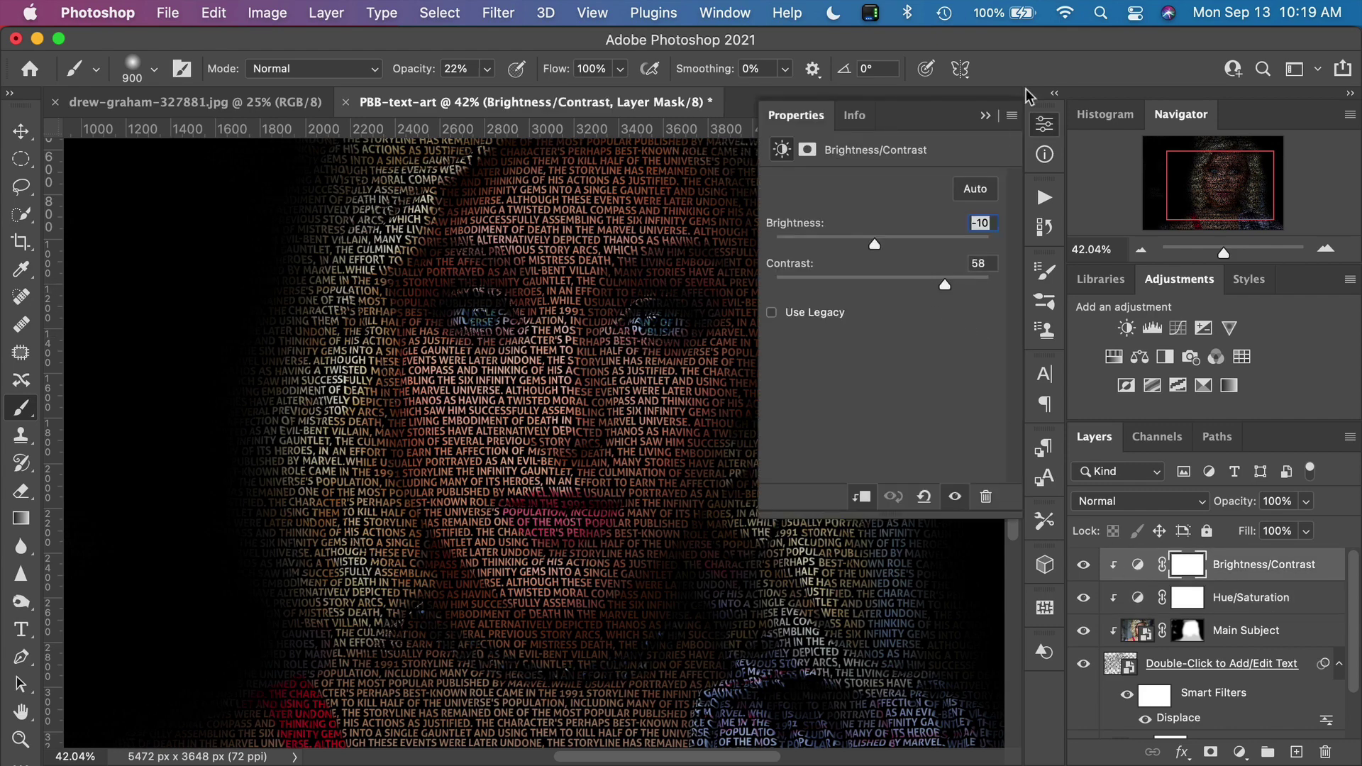
{"action": "left_click", "coordinate": [985, 115]}
Open the text smart object for editing, select all of its text, and show the character settings.
{"action": "scroll", "coordinate": [596, 397], "scroll_direction": "down", "scroll_amount": 3}
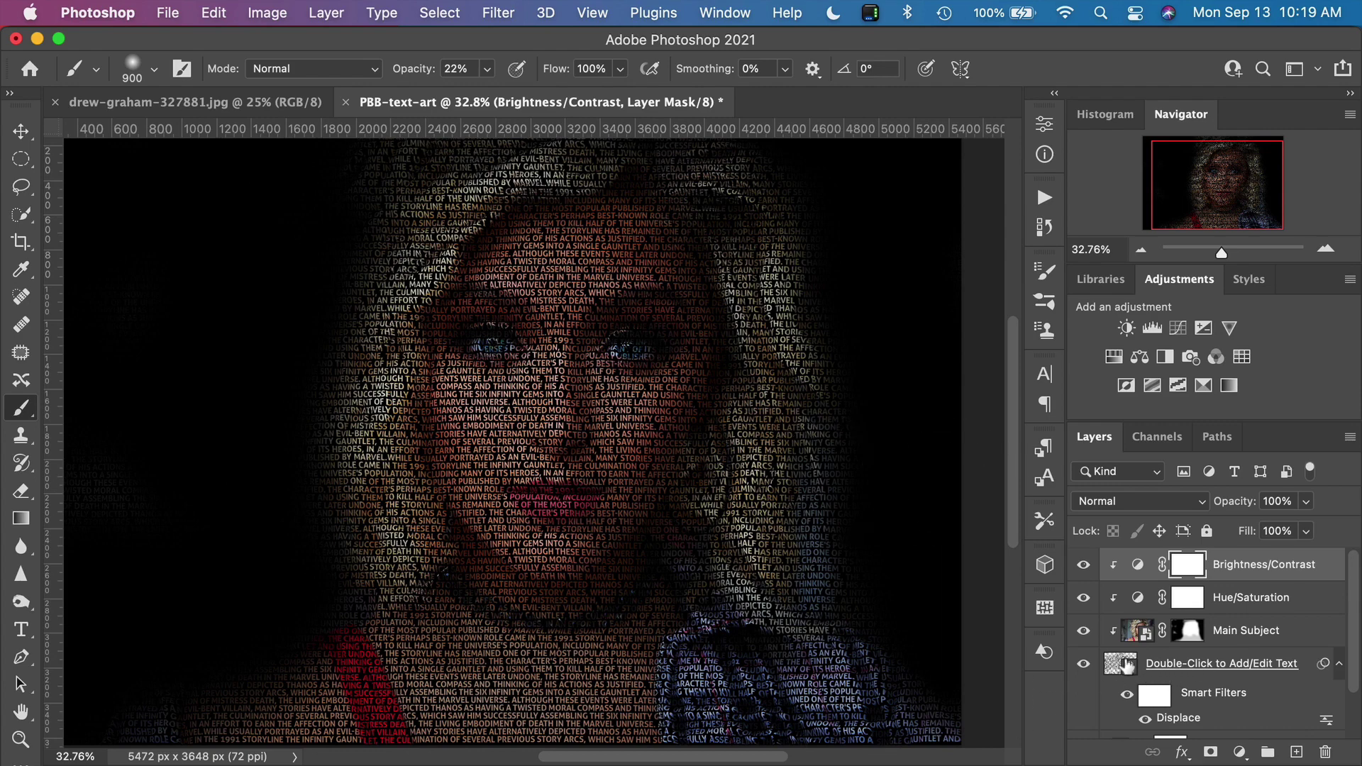
{"action": "double_click", "coordinate": [1124, 663]}
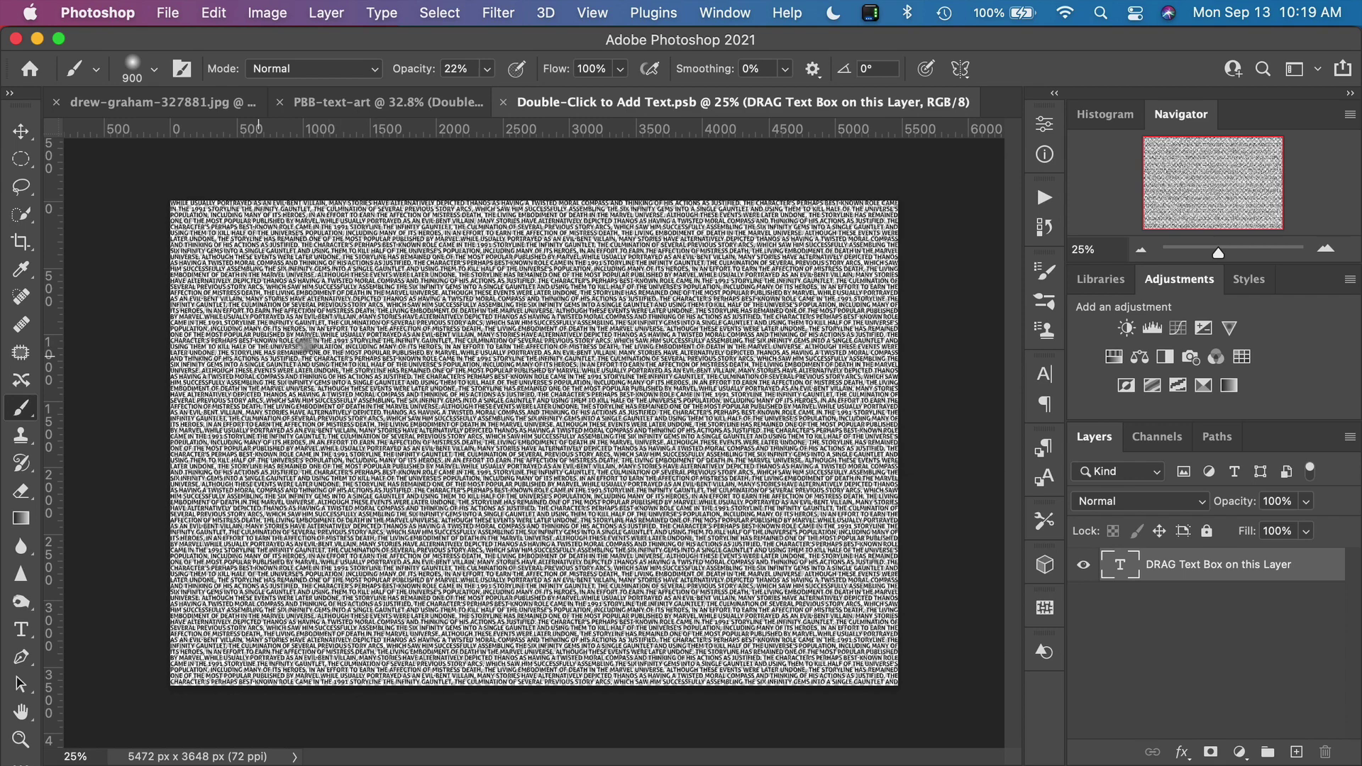
{"action": "key", "text": "t"}
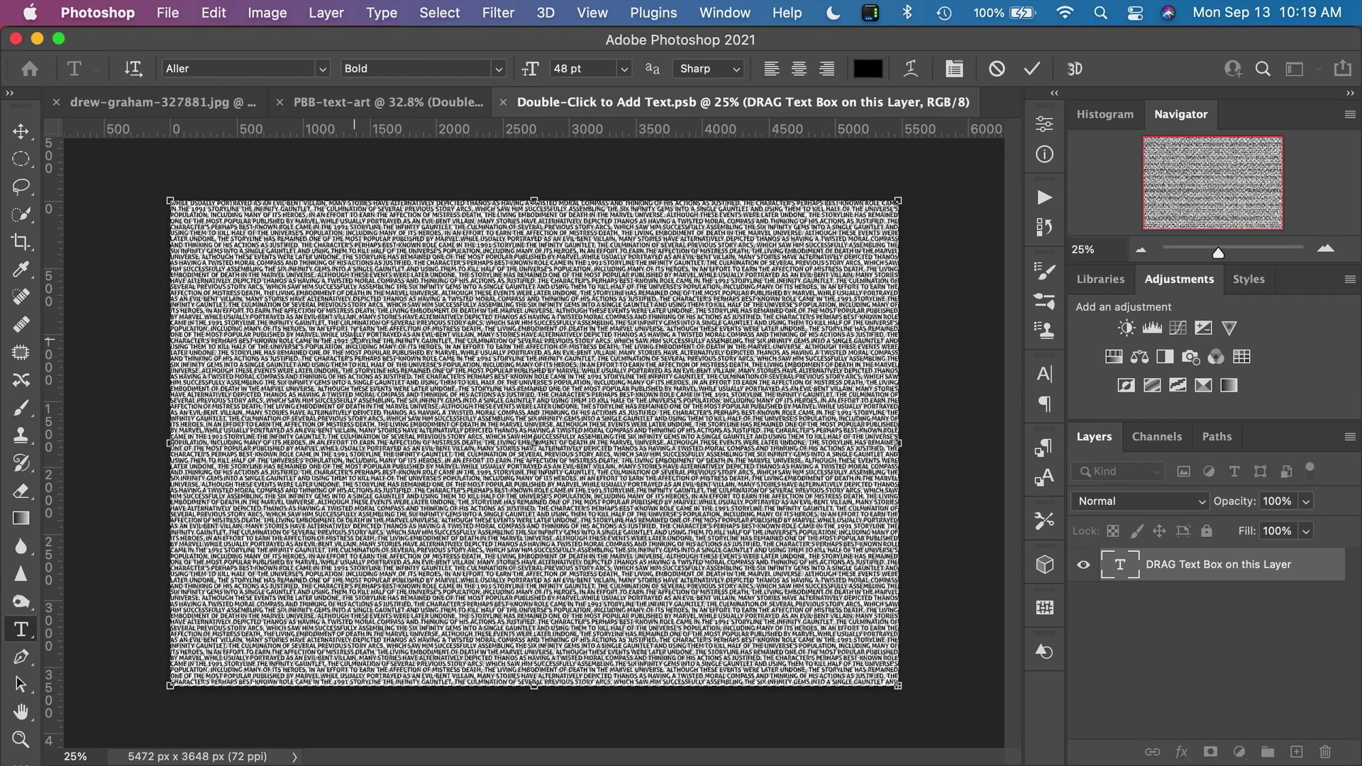
{"action": "left_click", "coordinate": [353, 339]}
{"action": "key", "text": "ctrl+a"}
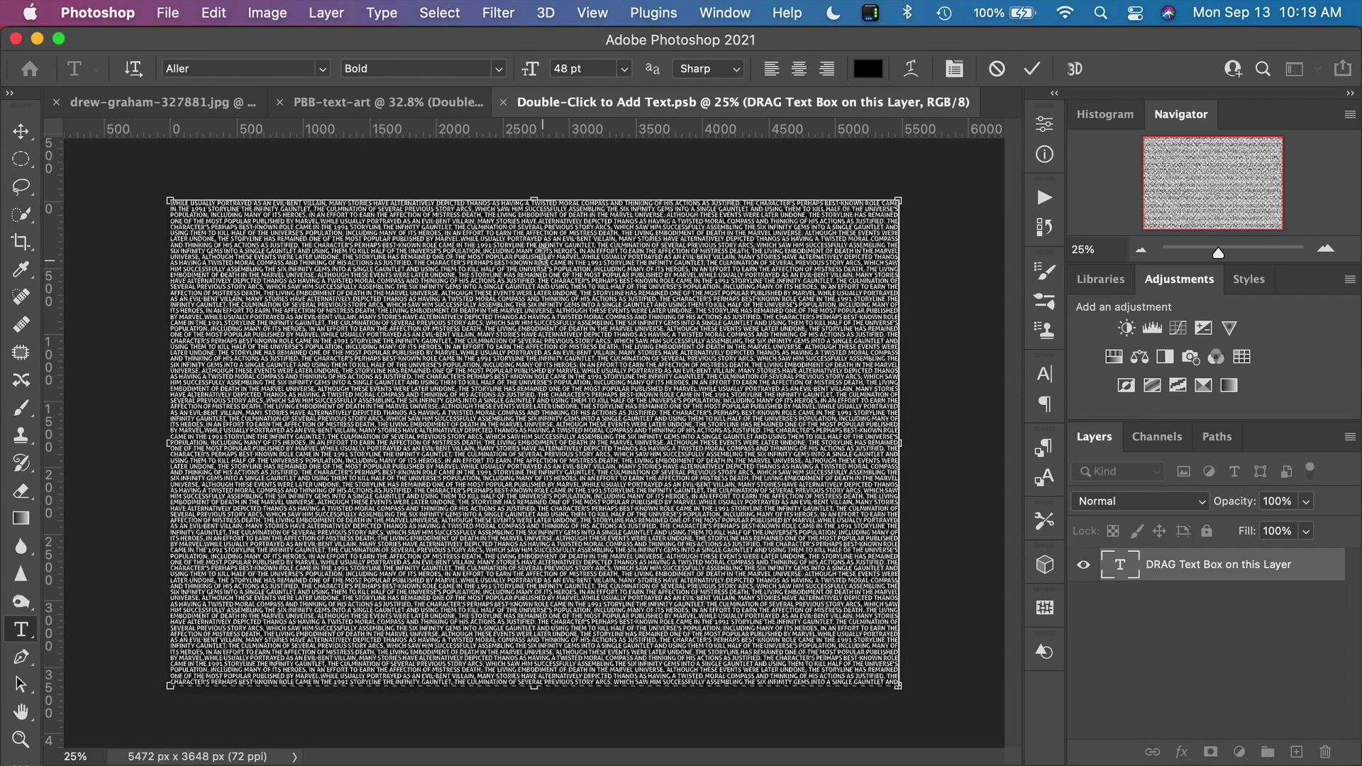
{"action": "left_click", "coordinate": [1042, 376]}
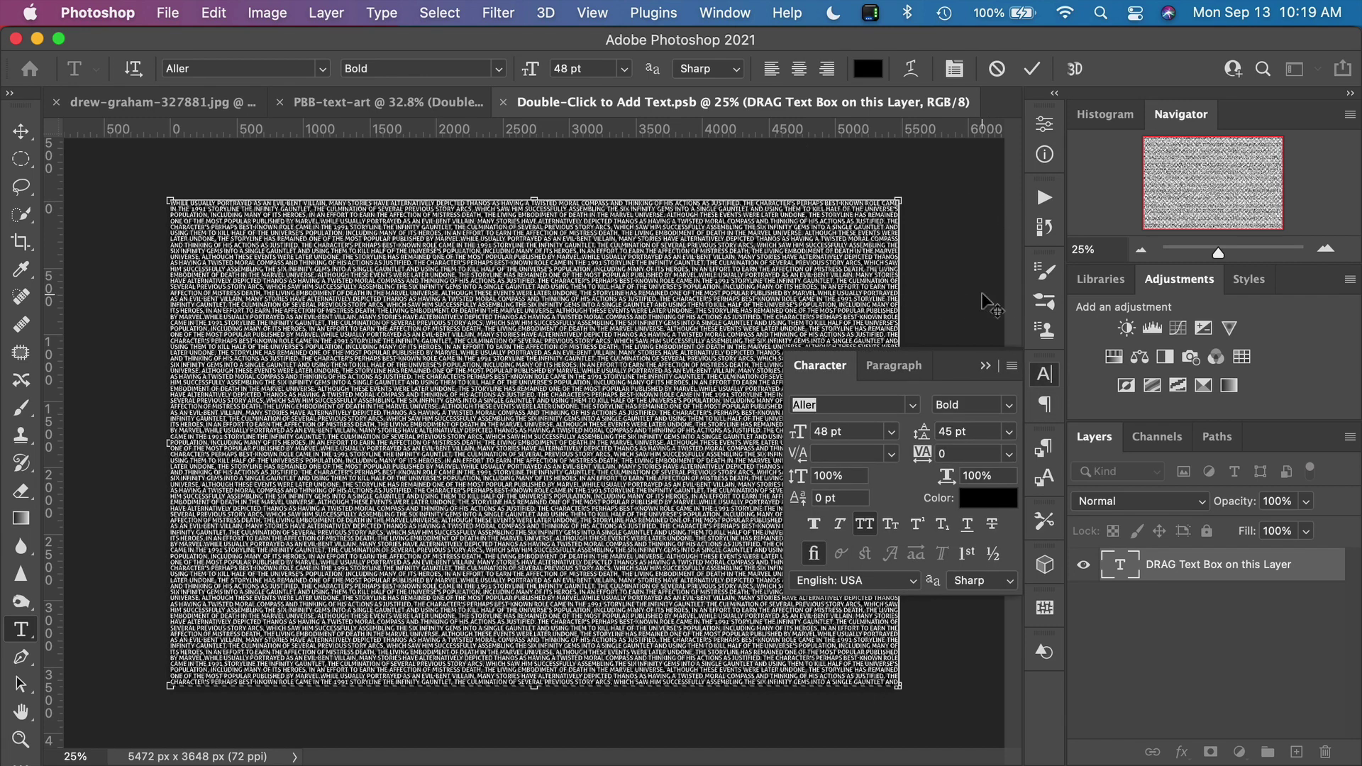
{"action": "left_click", "coordinate": [737, 12]}
{"action": "left_click", "coordinate": [770, 256]}
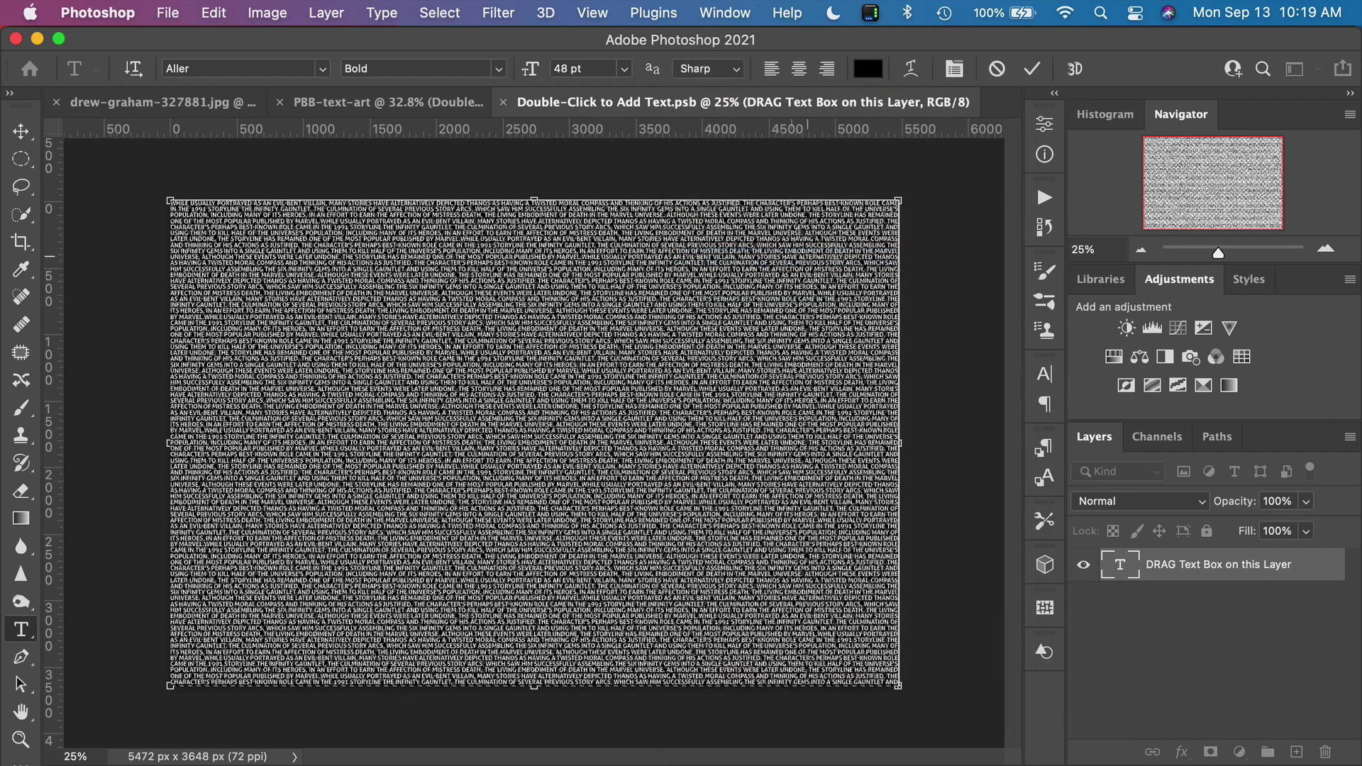
{"action": "left_click", "coordinate": [654, 12]}
{"action": "mouse_move", "coordinate": [725, 12]}
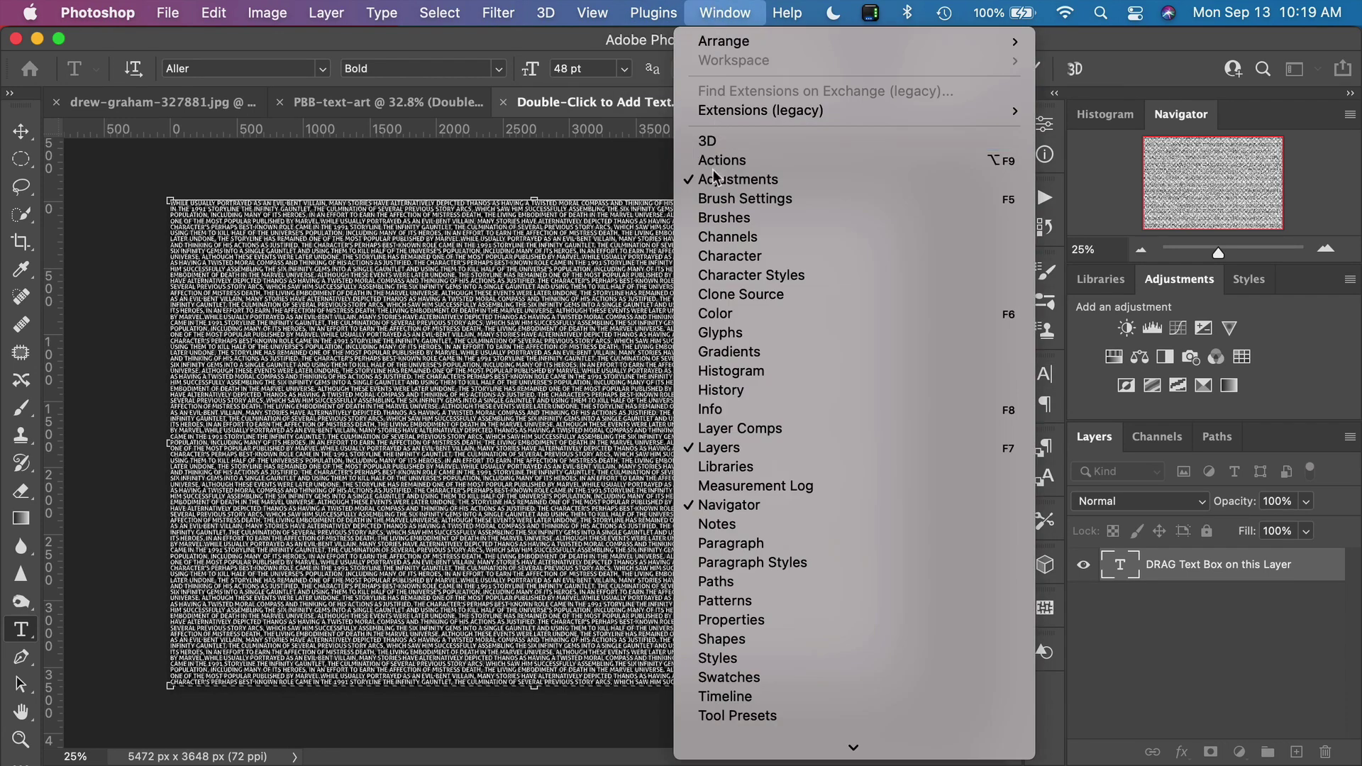
{"action": "left_click", "coordinate": [712, 161]}
{"action": "left_click", "coordinate": [726, 12]}
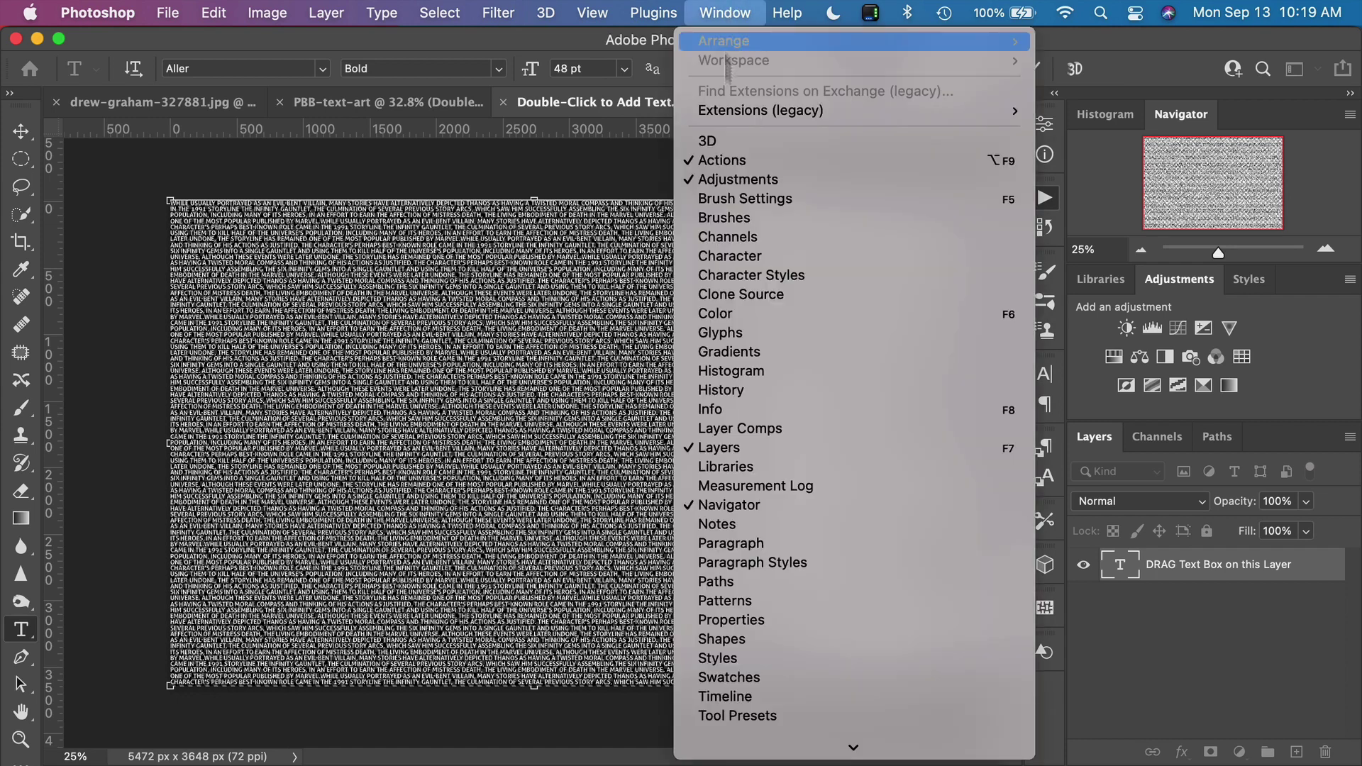
{"action": "left_click", "coordinate": [742, 257]}
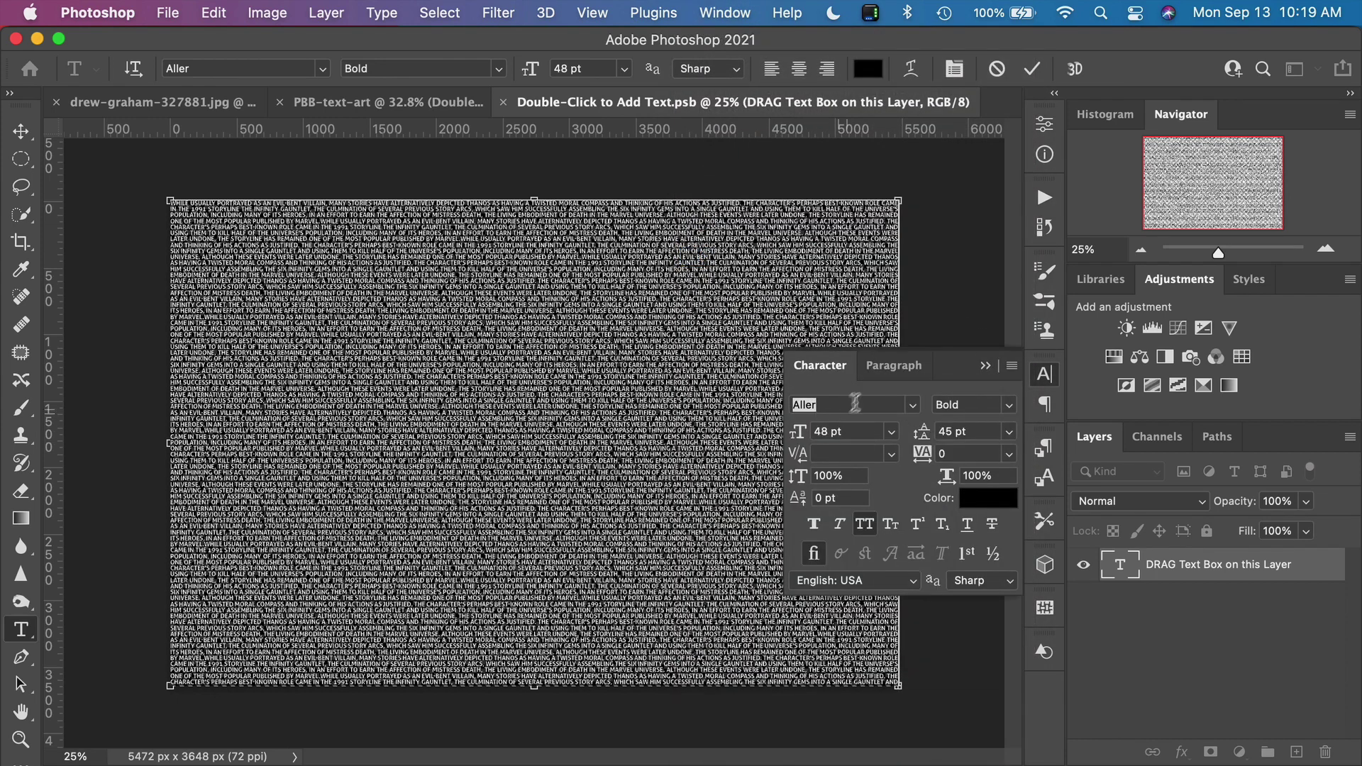
Change the selected text's font to Aesthetikos and turn off All Caps.
{"action": "left_click", "coordinate": [915, 409]}
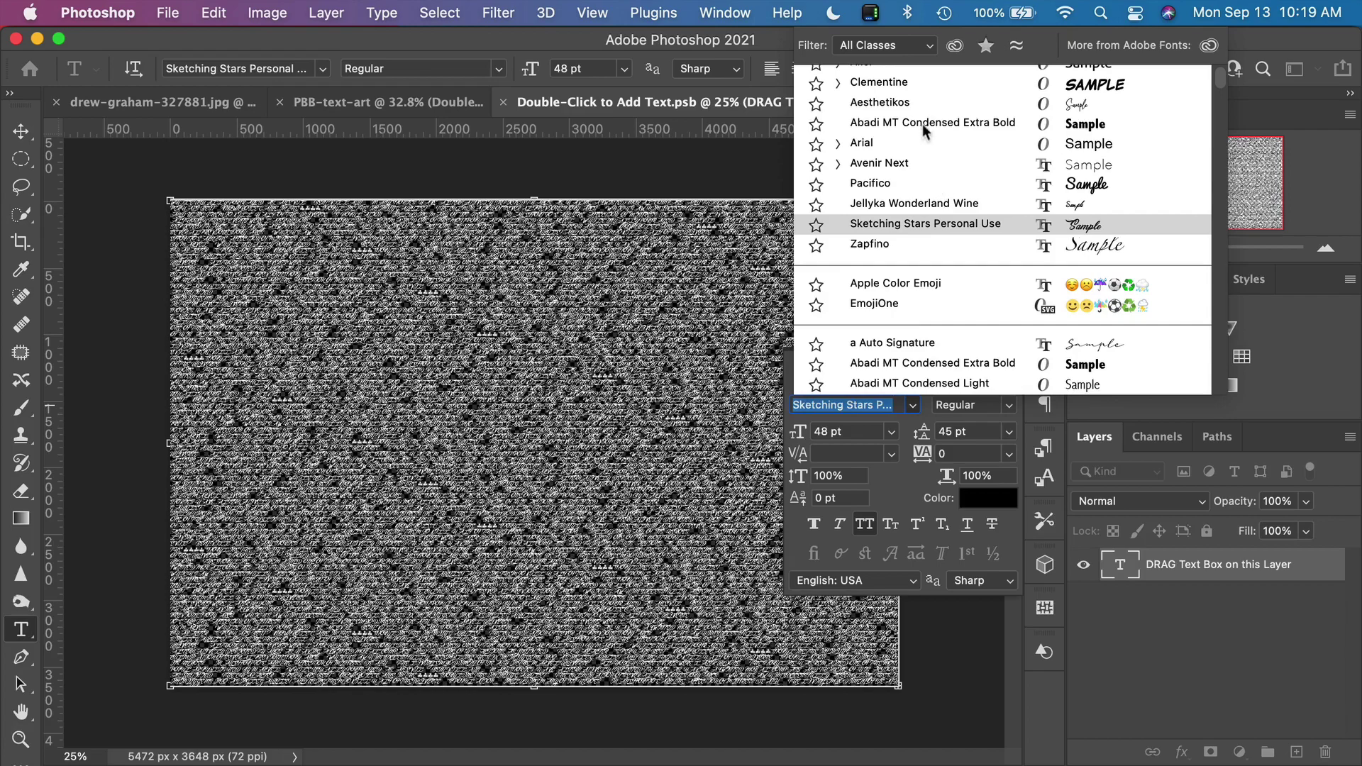
{"action": "left_click", "coordinate": [911, 102]}
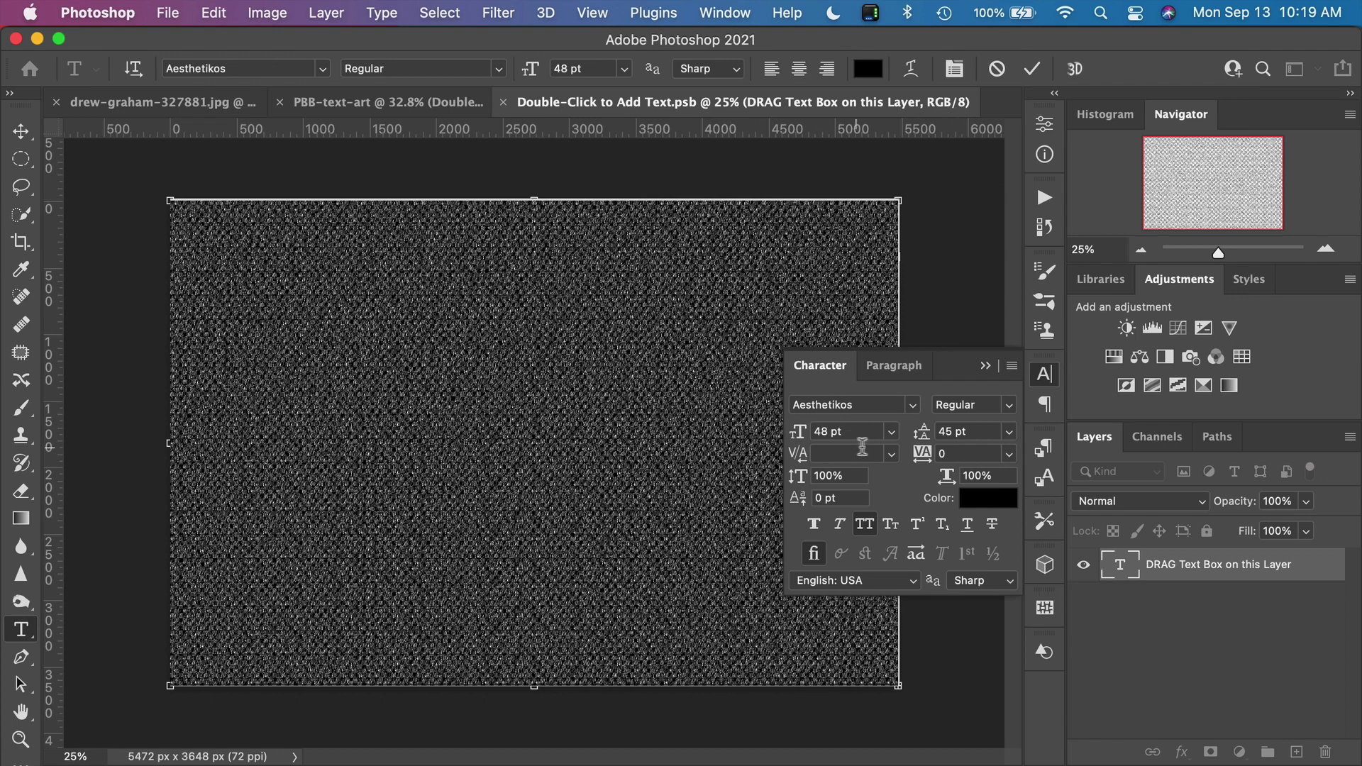
{"action": "left_click", "coordinate": [864, 530]}
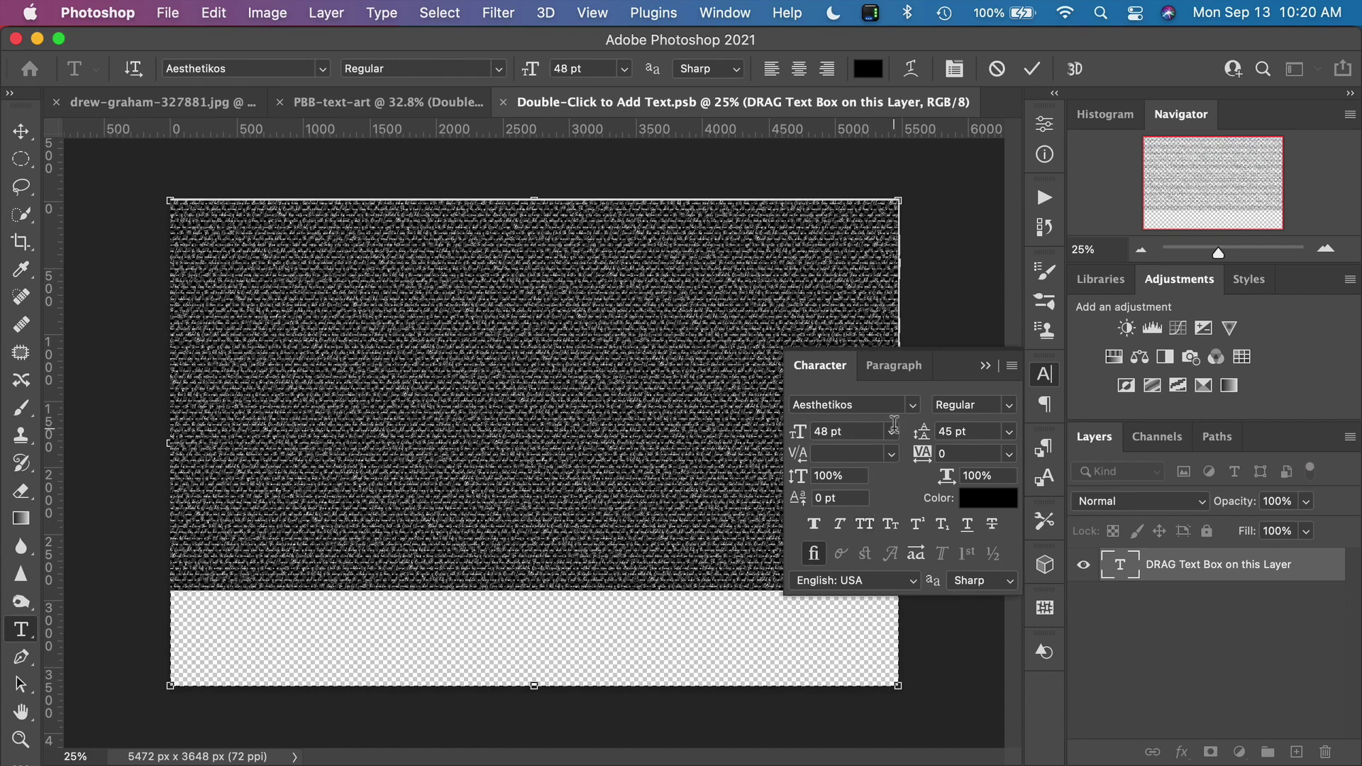
Set the text's font size and leading to 60 pt each, then save and close the text smart object.
{"action": "double_click", "coordinate": [823, 431]}
{"action": "type", "text": "60"}
{"action": "double_click", "coordinate": [947, 431]}
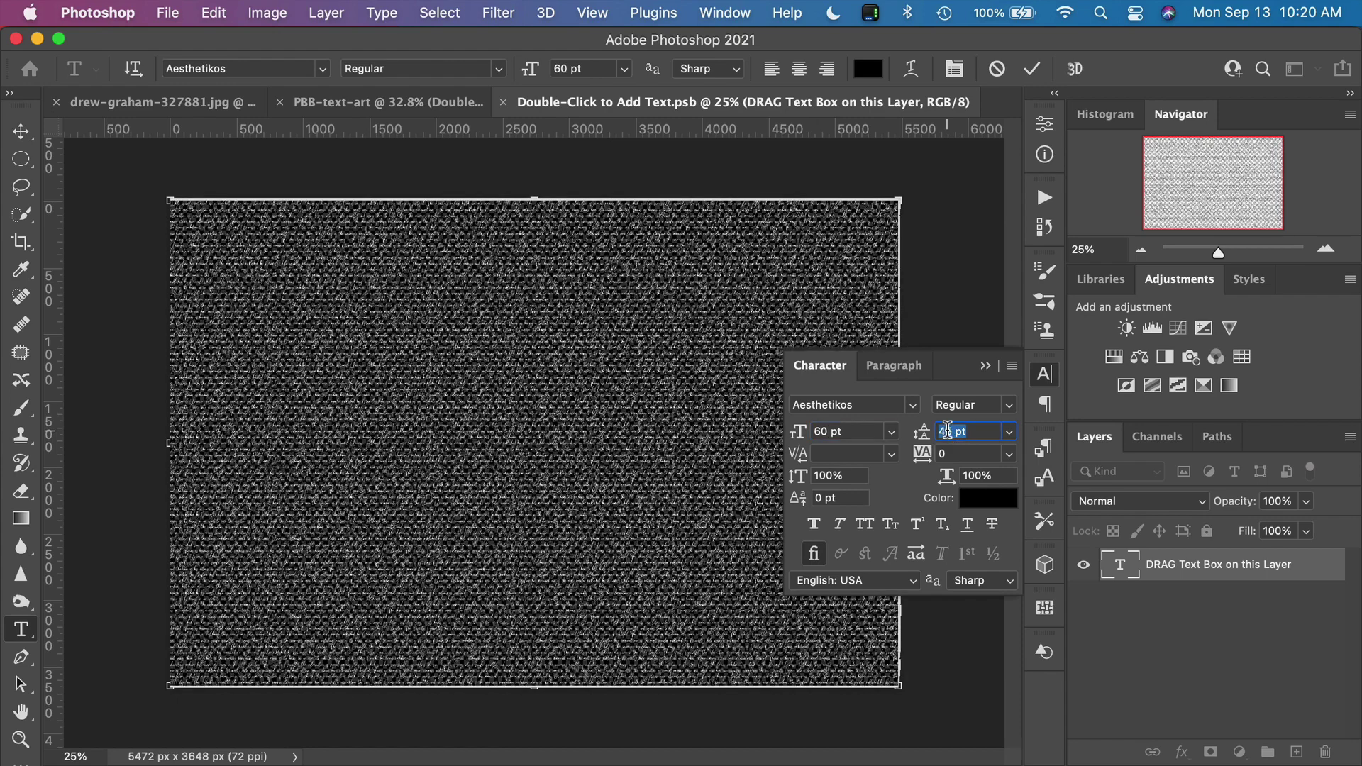
{"action": "type", "text": "60"}
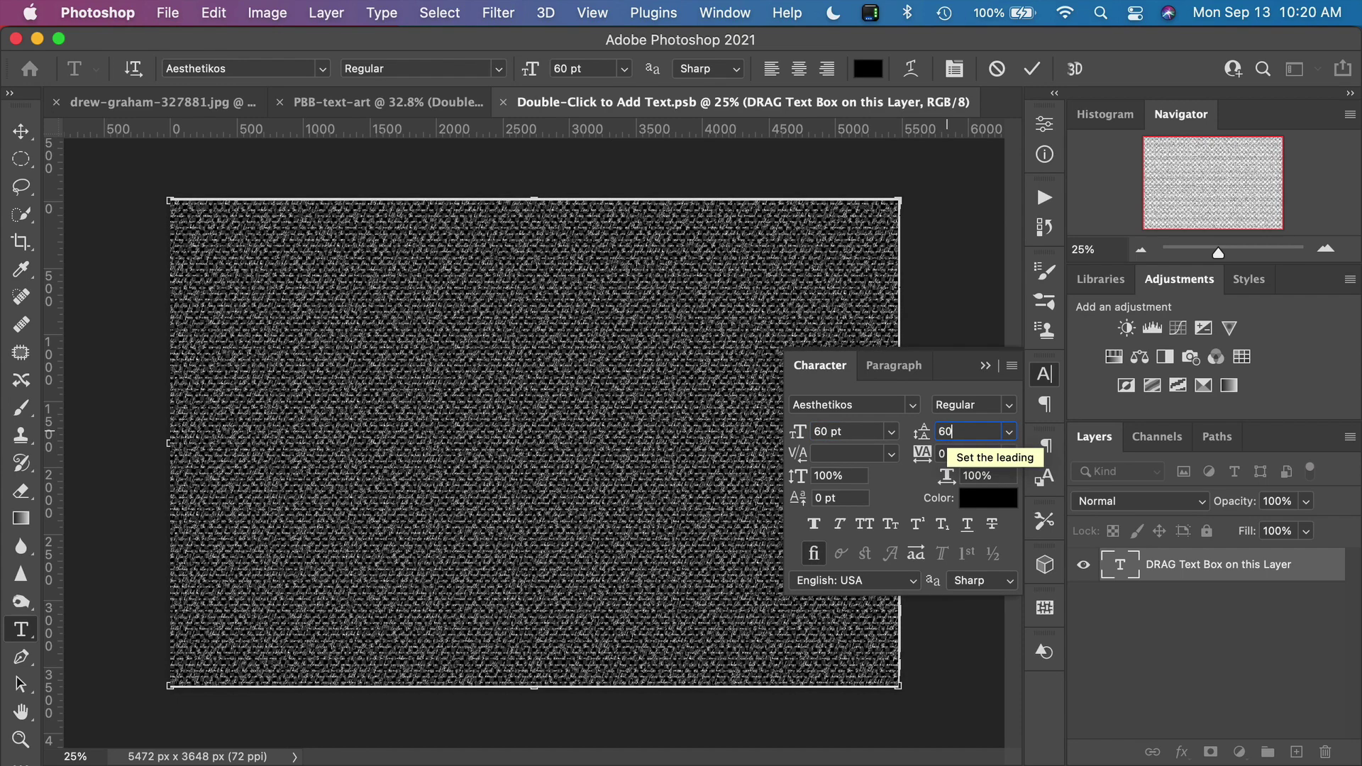
{"action": "key", "text": "Tab"}
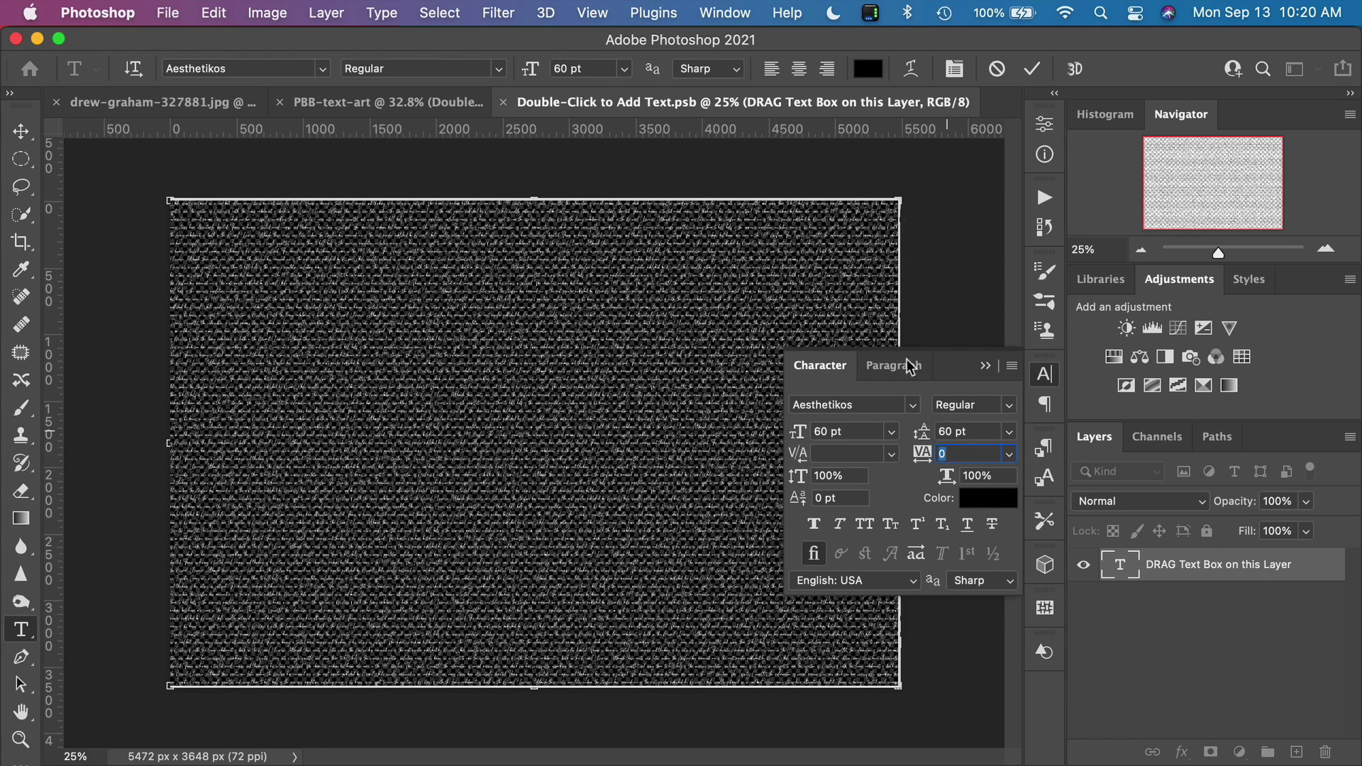
{"action": "left_click", "coordinate": [1032, 73]}
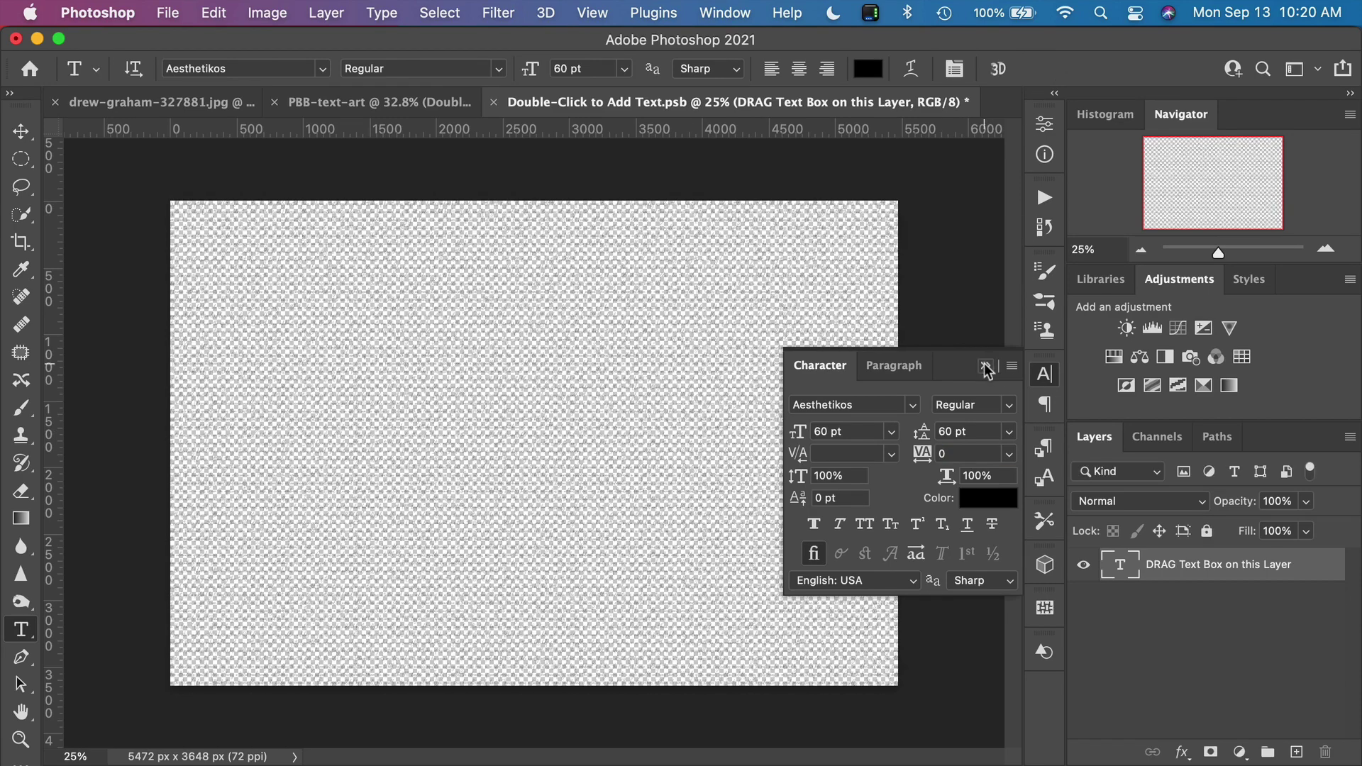
{"action": "left_click", "coordinate": [985, 365]}
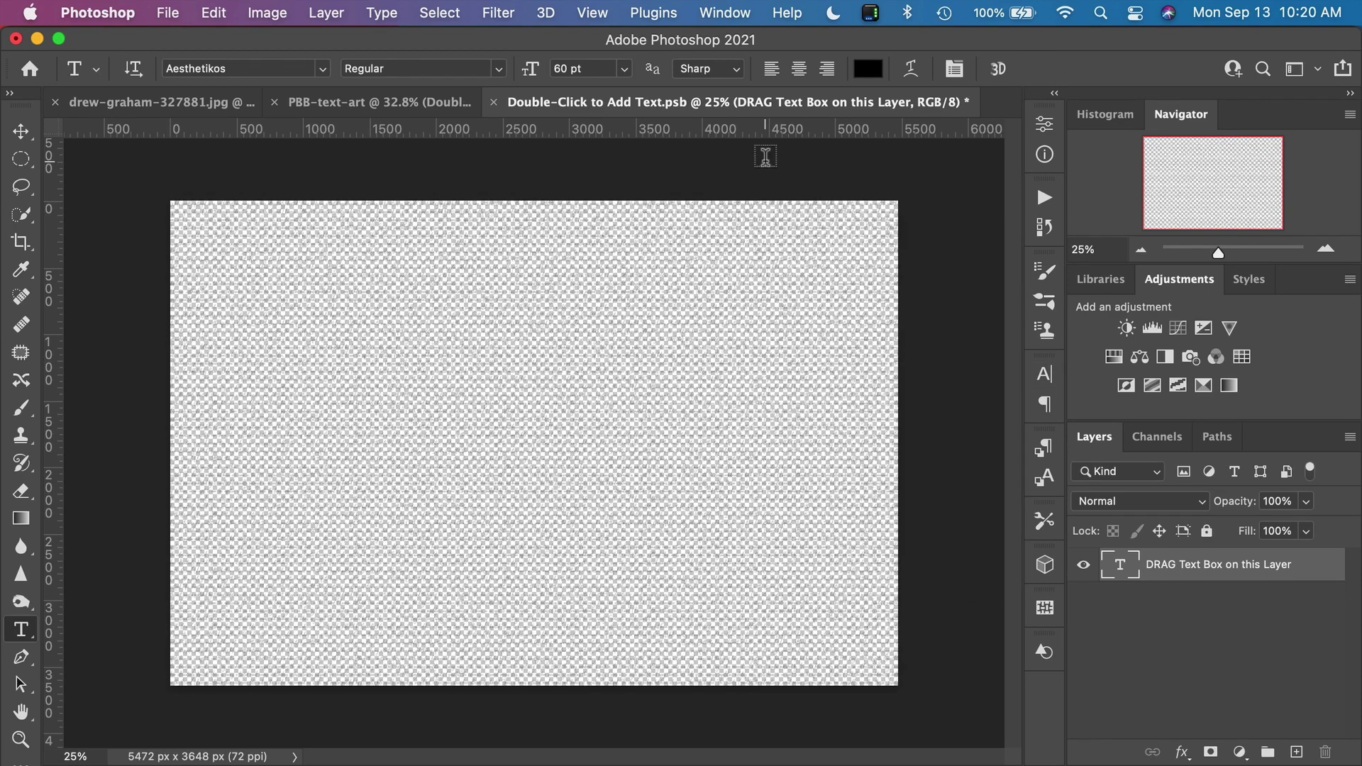
{"action": "left_click", "coordinate": [493, 103]}
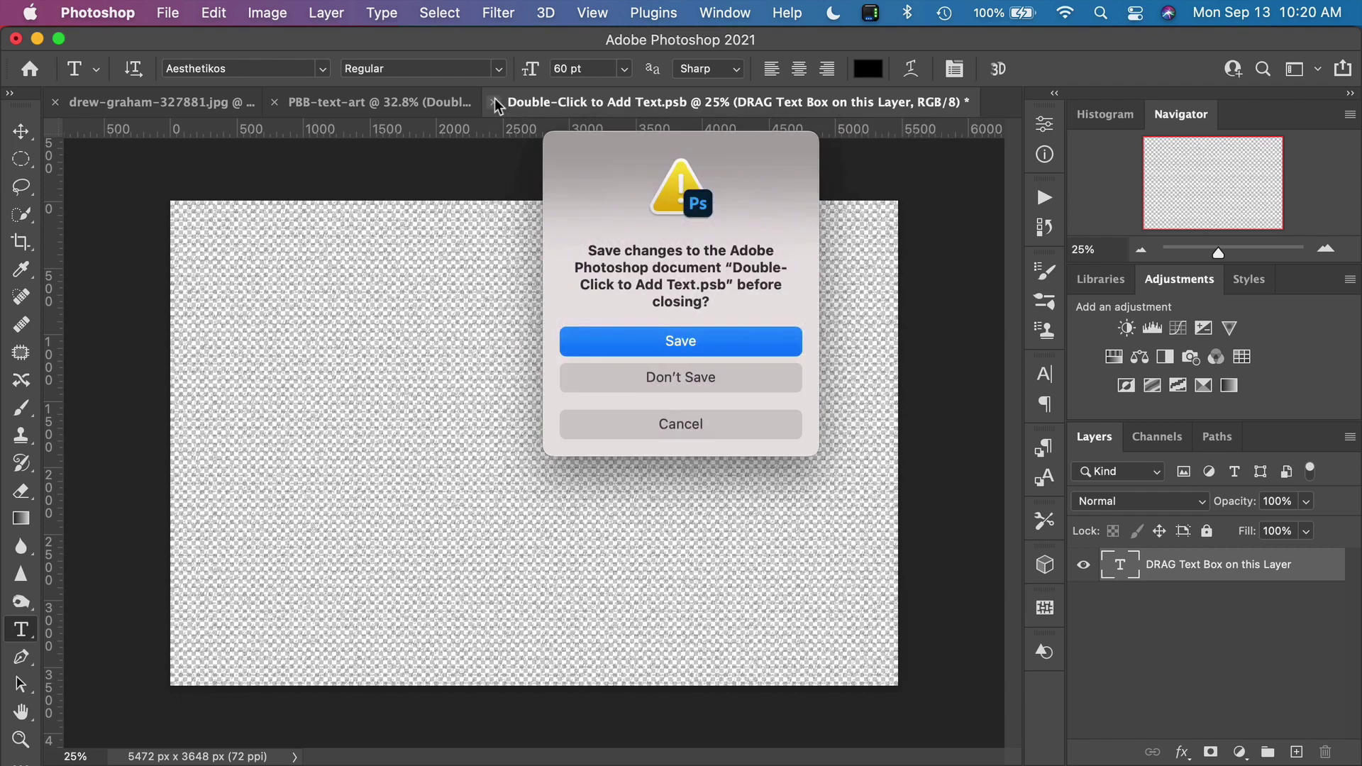
{"action": "left_click", "coordinate": [655, 339]}
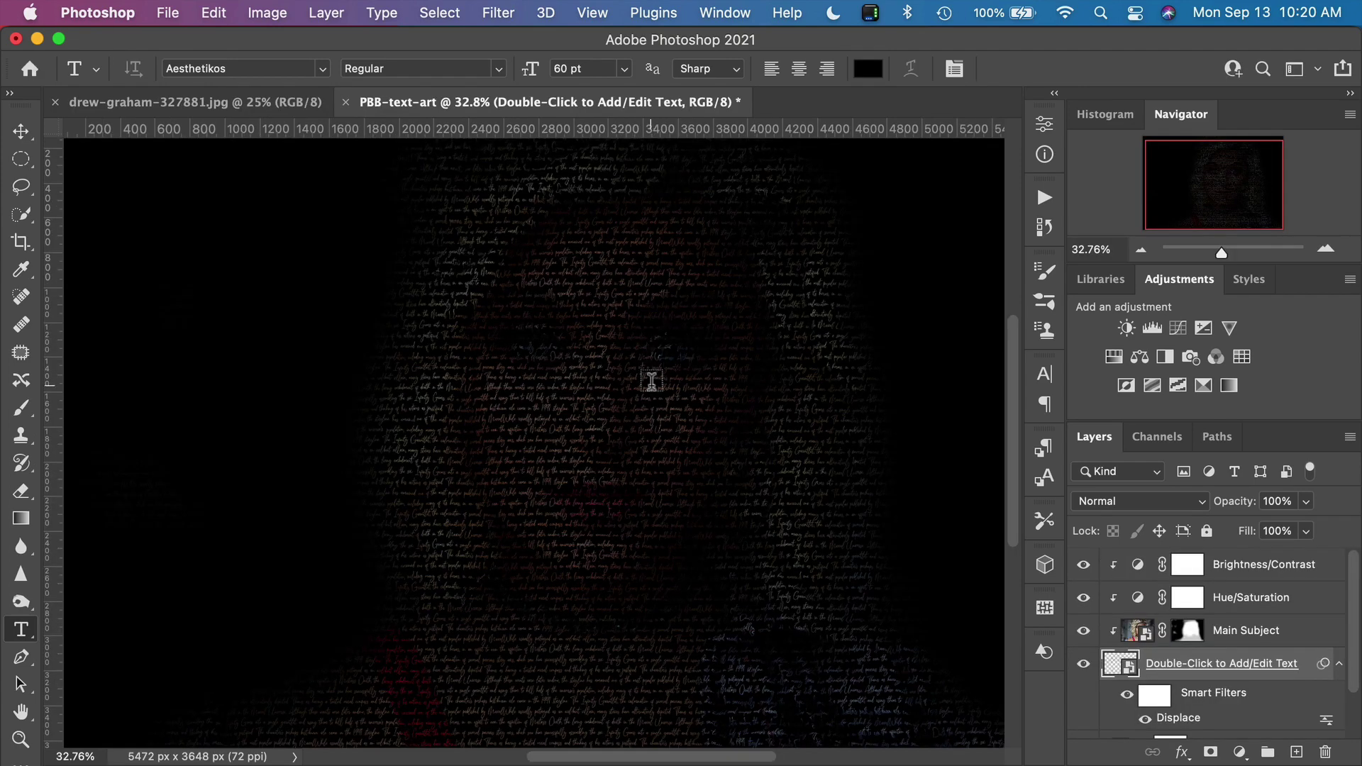
Raise the Brightness/Contrast adjustment's brightness to 80 and close its settings.
{"action": "scroll", "coordinate": [651, 381], "scroll_direction": "up", "scroll_amount": 5}
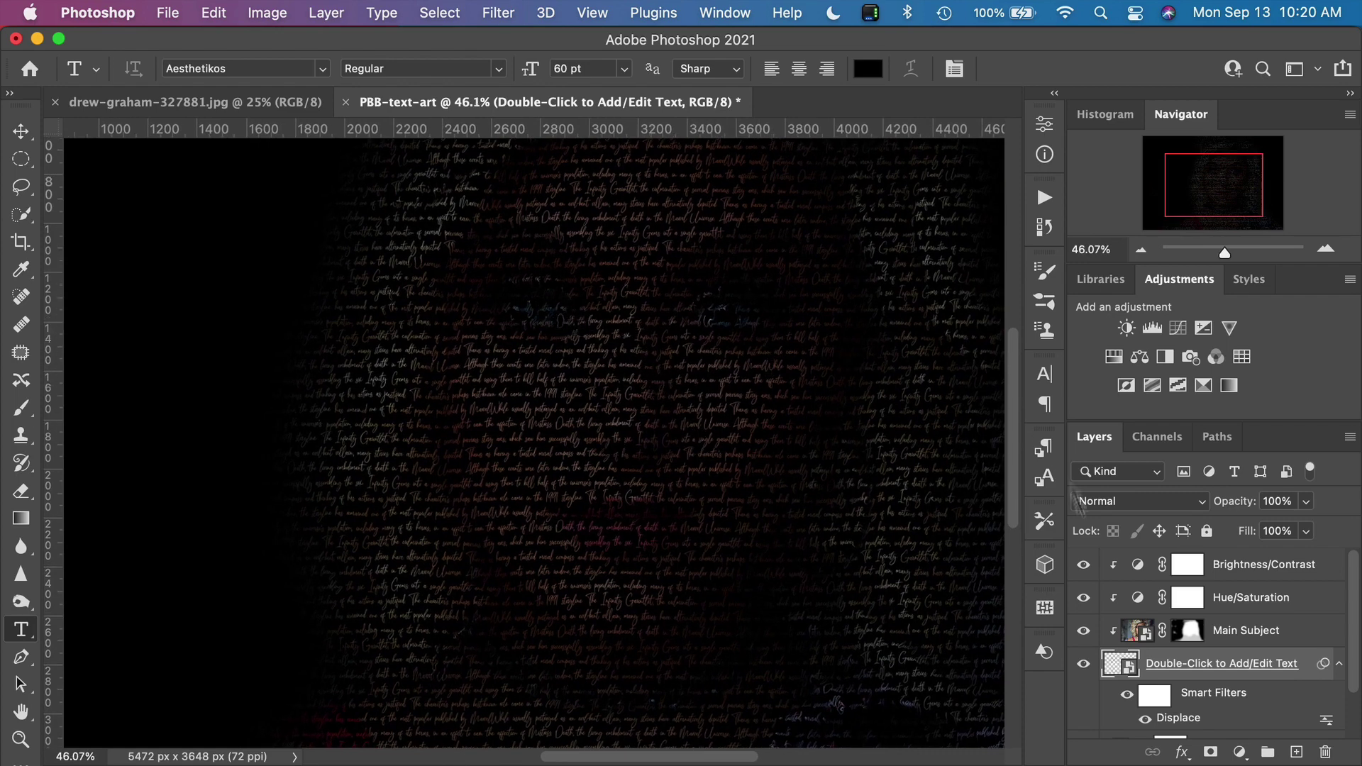
{"action": "double_click", "coordinate": [1137, 566]}
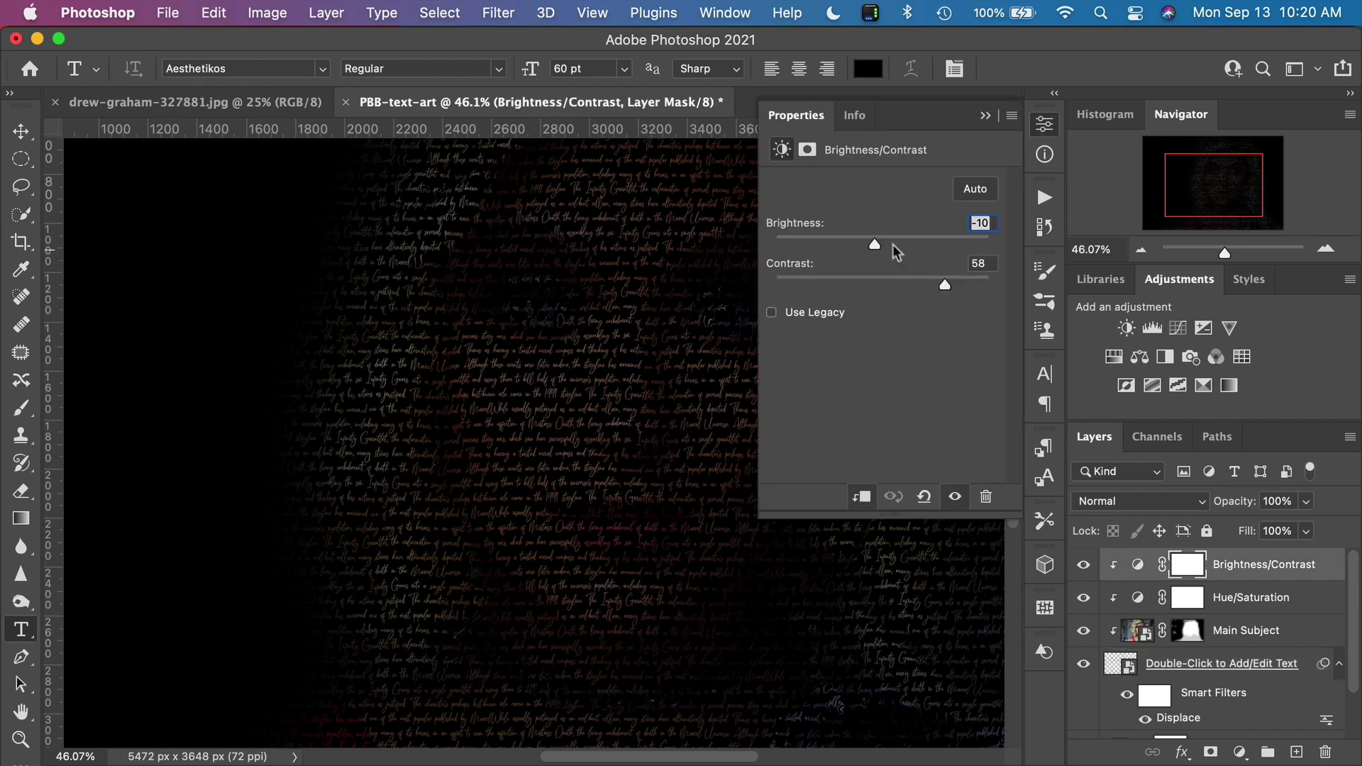
{"action": "left_click_drag", "start_coordinate": [875, 240], "coordinate": [939, 241]}
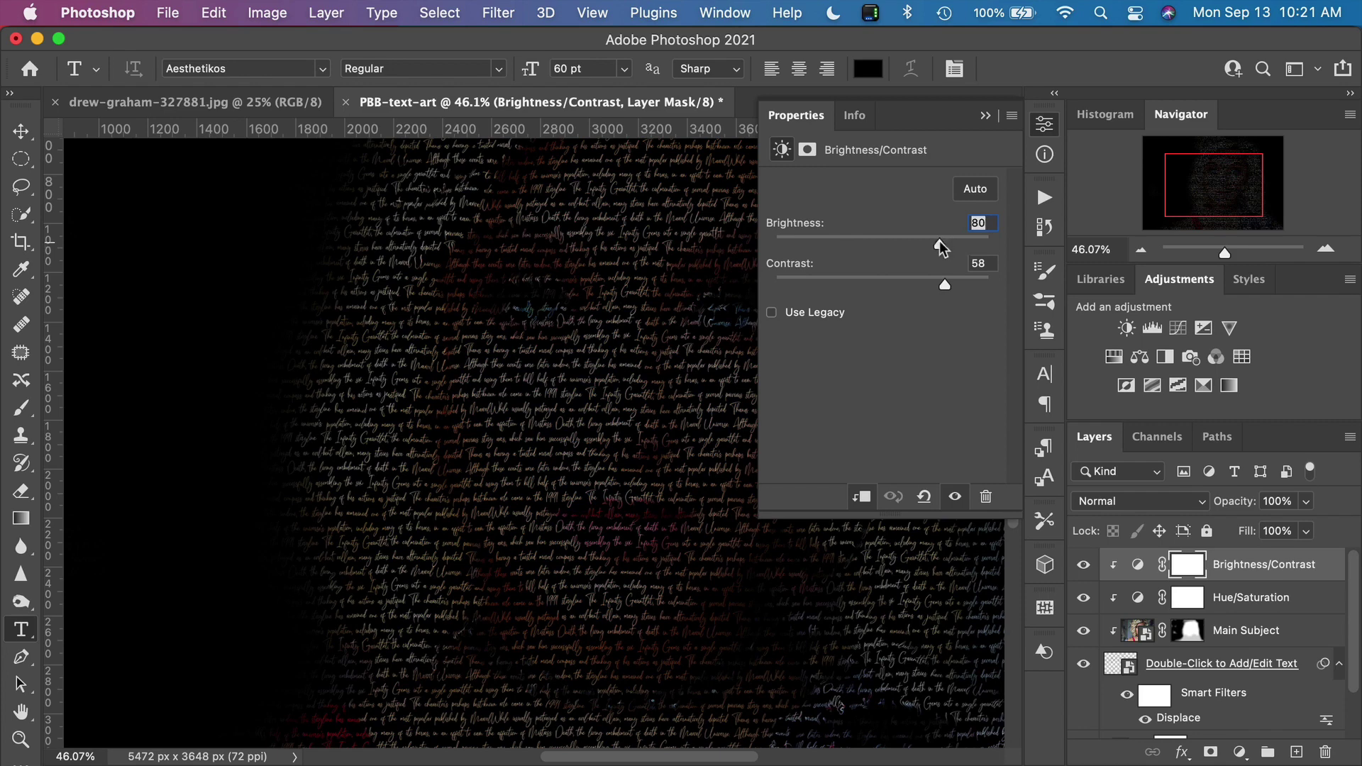
{"action": "left_click", "coordinate": [985, 116]}
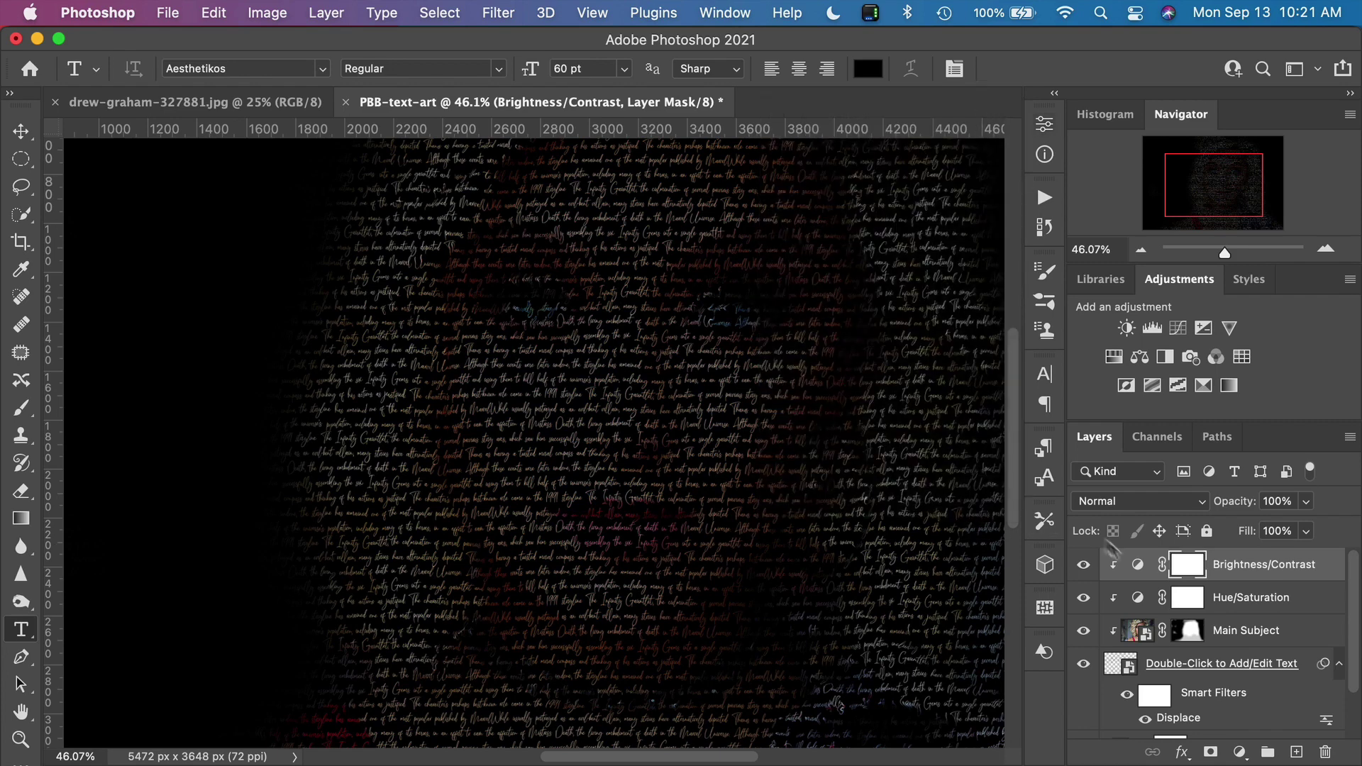
Reduce the Hue/Saturation adjustment's saturation to -100 to make the text portrait black and white, and close its settings.
{"action": "double_click", "coordinate": [1138, 600]}
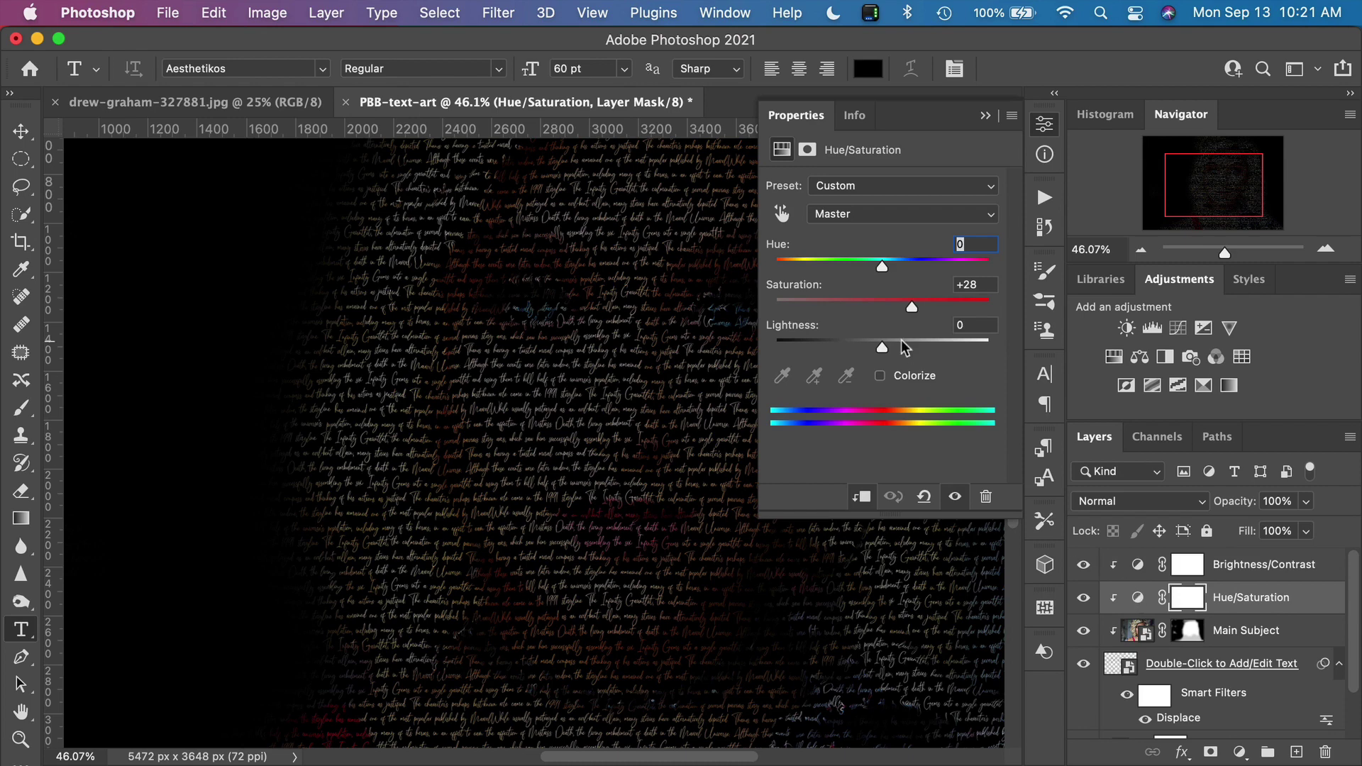
{"action": "left_click_drag", "start_coordinate": [906, 308], "coordinate": [754, 301]}
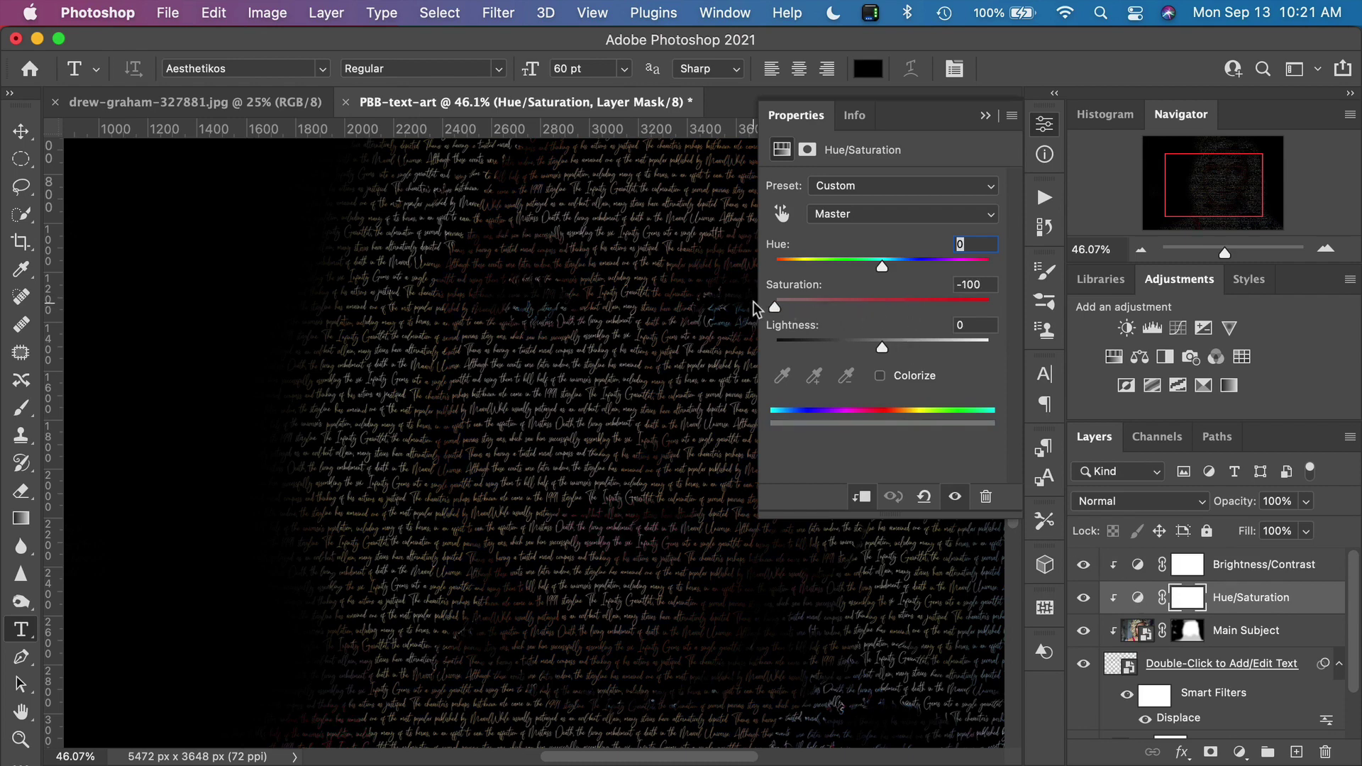
{"action": "mouse_move", "coordinate": [884, 351]}
{"action": "left_mouse_down"}
{"action": "mouse_move", "coordinate": [921, 345]}
{"action": "mouse_move", "coordinate": [887, 341]}
{"action": "left_mouse_up"}
{"action": "left_click", "coordinate": [984, 118]}
Examine the legibility of the script lettering and how well the face reads at several magnifications.
{"action": "scroll", "coordinate": [693, 308], "scroll_direction": "up", "scroll_amount": 5}
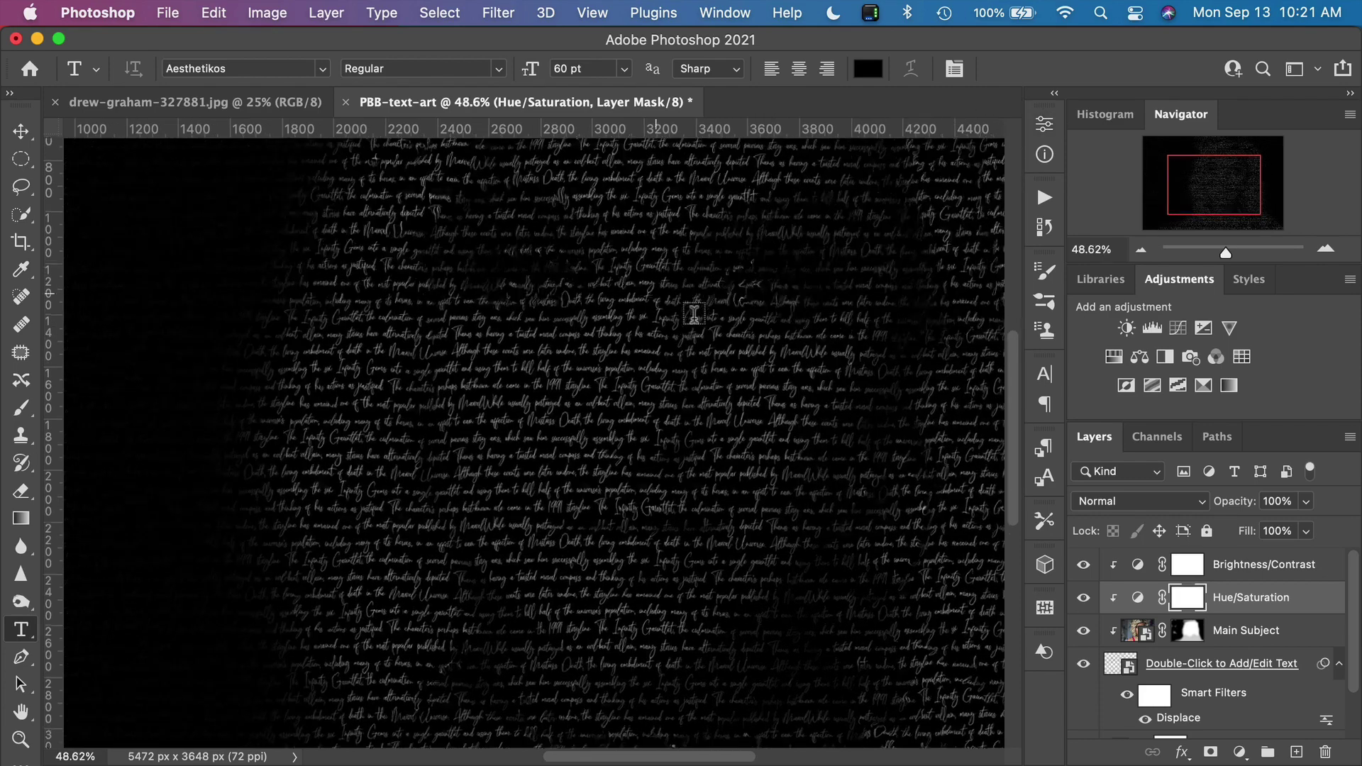
{"action": "scroll", "coordinate": [693, 312], "scroll_direction": "right", "scroll_amount": 3}
{"action": "scroll", "coordinate": [693, 312], "scroll_direction": "up", "scroll_amount": 2}
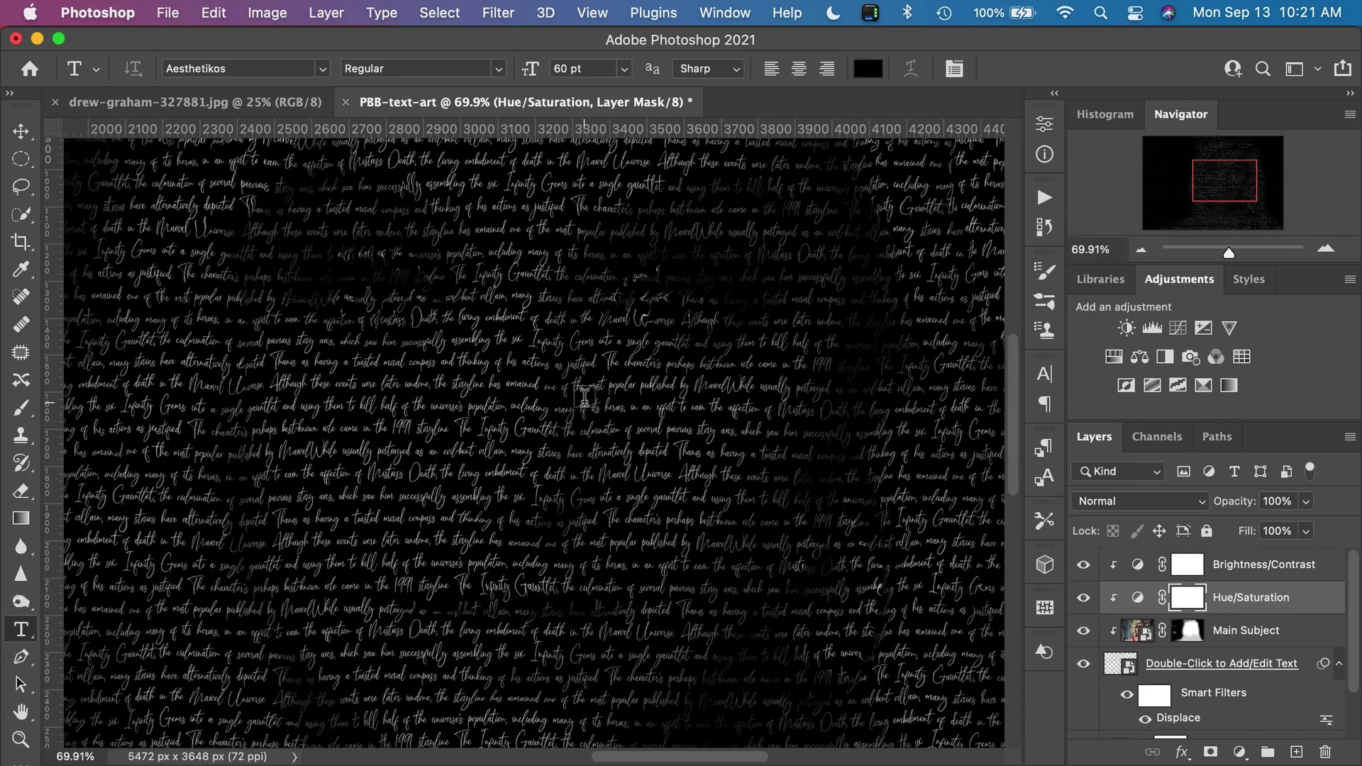
{"action": "scroll", "coordinate": [539, 396], "scroll_direction": "down", "scroll_amount": 3}
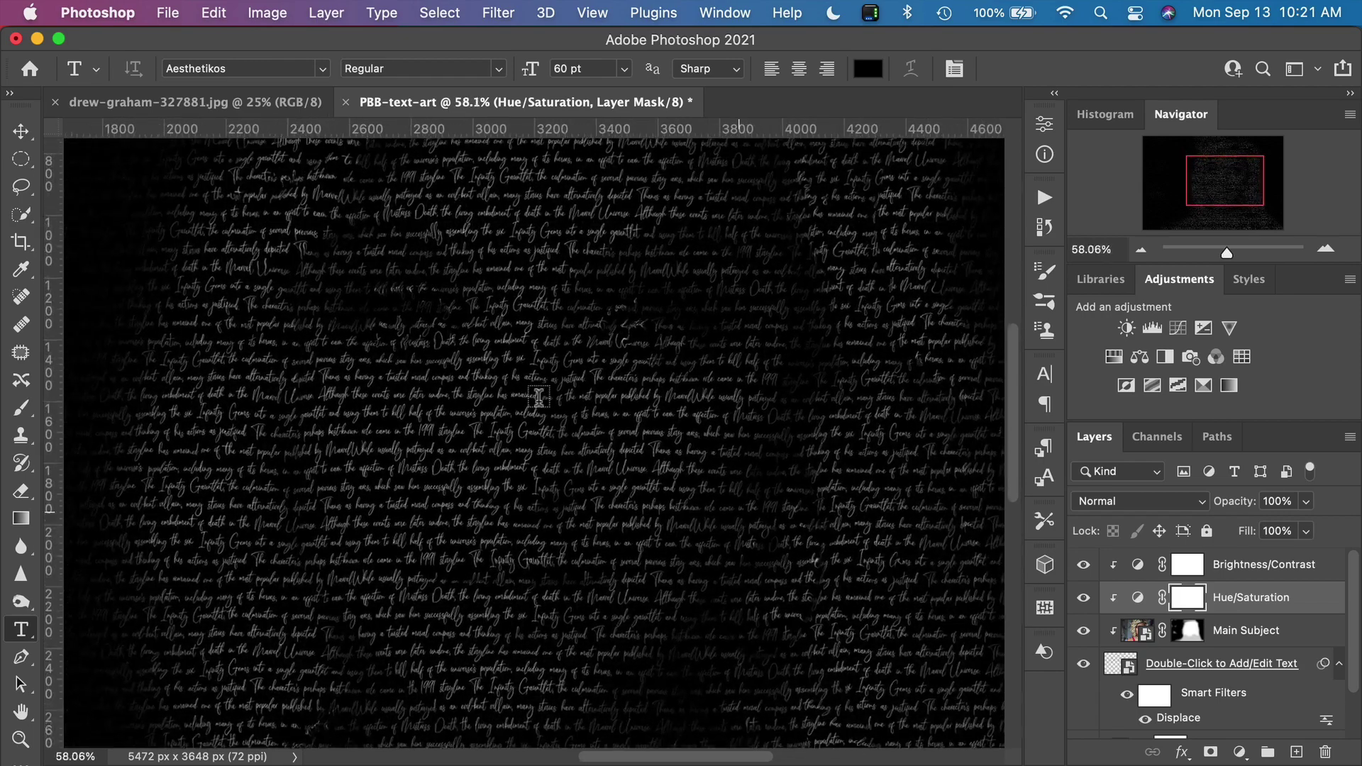
{"action": "scroll", "coordinate": [539, 396], "scroll_direction": "up", "scroll_amount": 3}
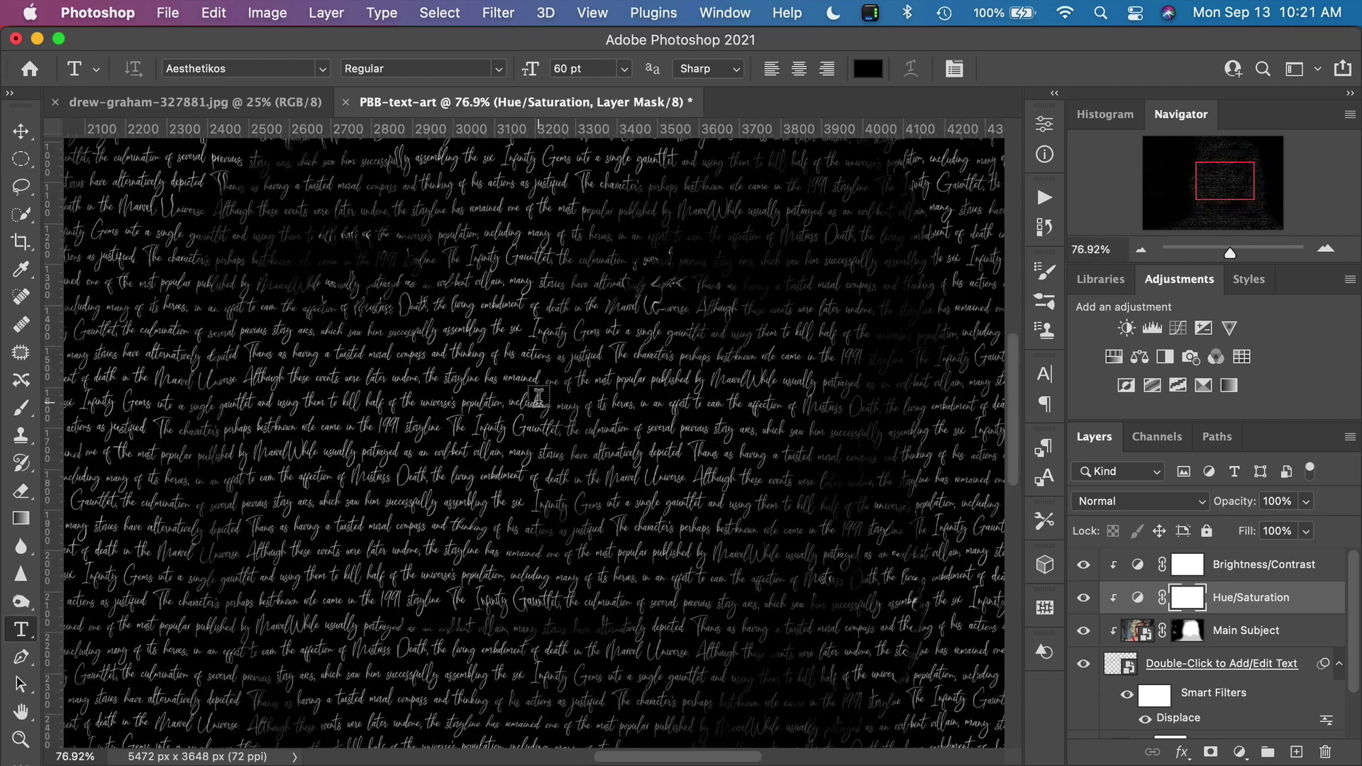
{"action": "scroll", "coordinate": [539, 396], "scroll_direction": "down", "scroll_amount": 3}
{"action": "scroll", "coordinate": [540, 396], "scroll_direction": "down", "scroll_amount": 2}
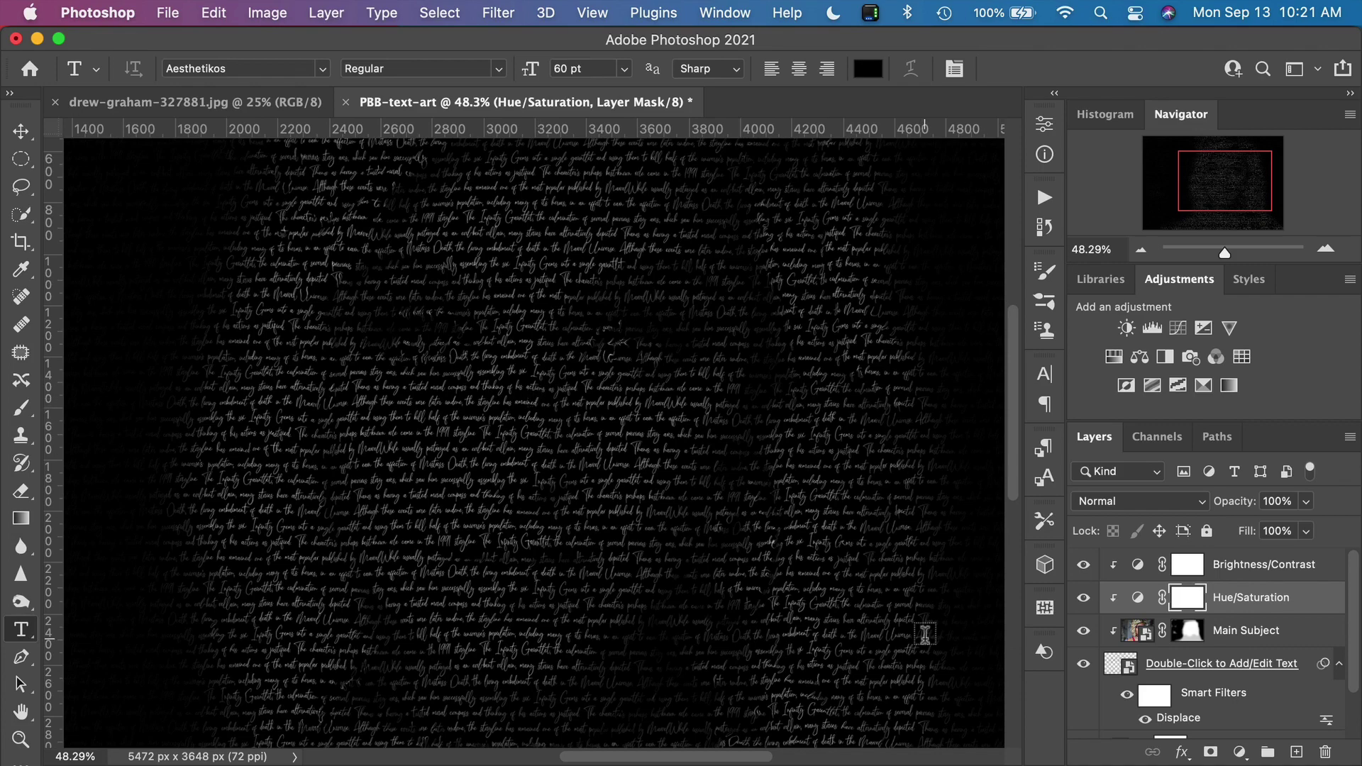
Reopen the Double-Click to Add/Edit Text smart object and select all of its text.
{"action": "left_click", "coordinate": [1120, 665]}
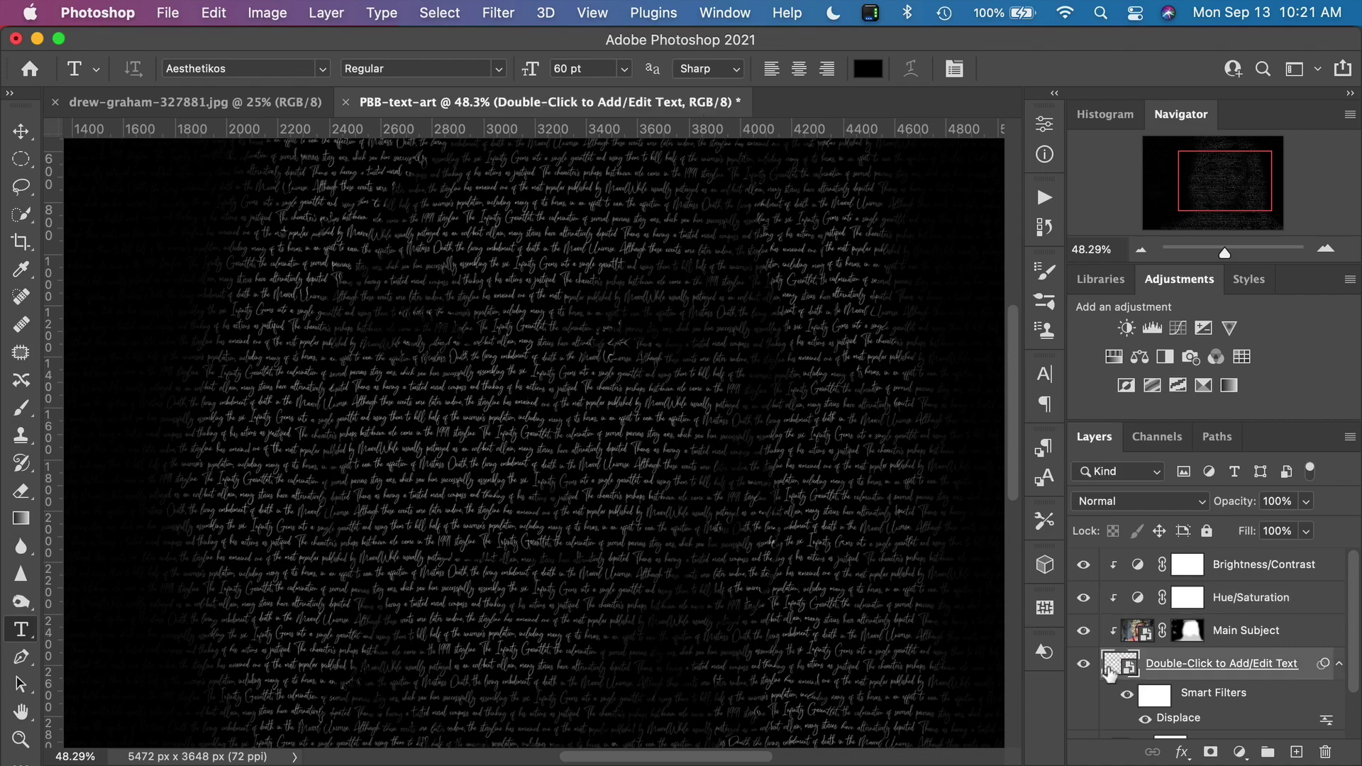
{"action": "double_click", "coordinate": [1110, 671]}
{"action": "left_click", "coordinate": [666, 423]}
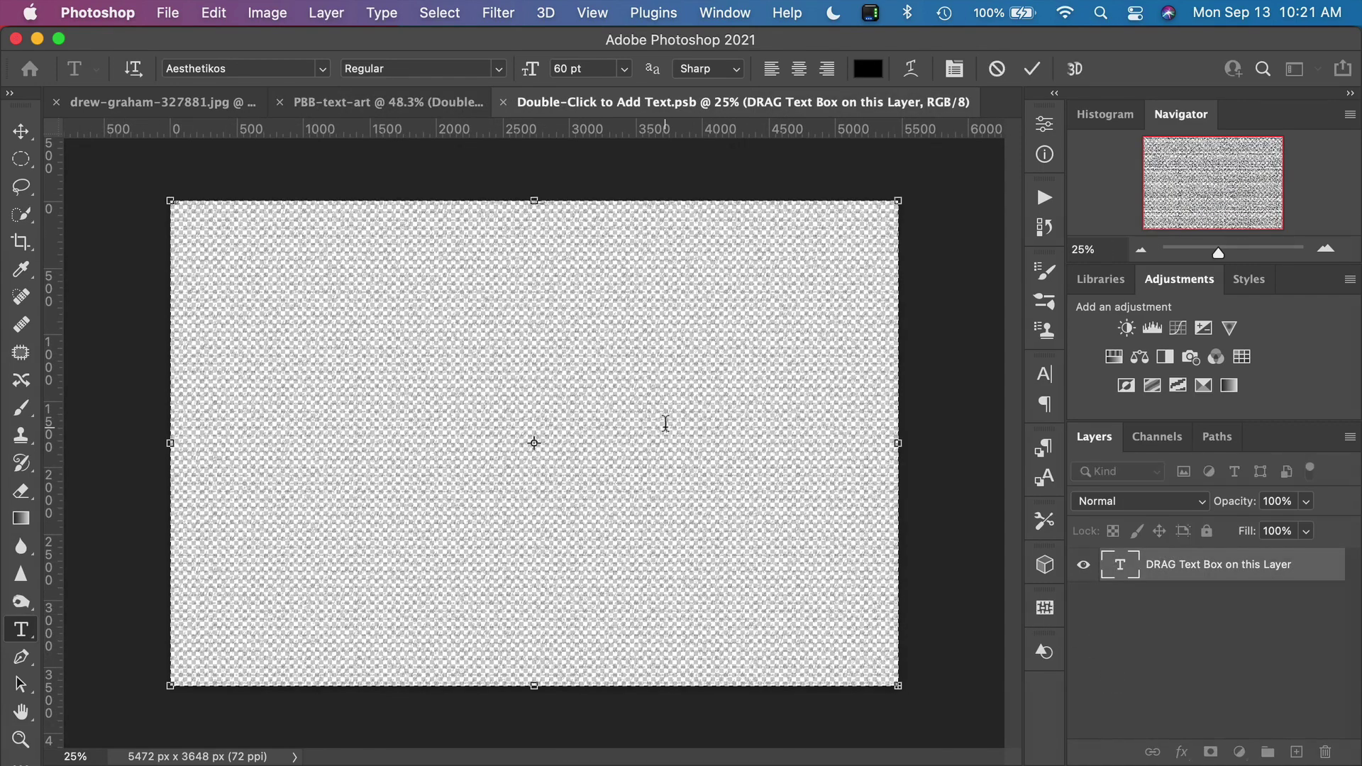
{"action": "key", "text": "super+a"}
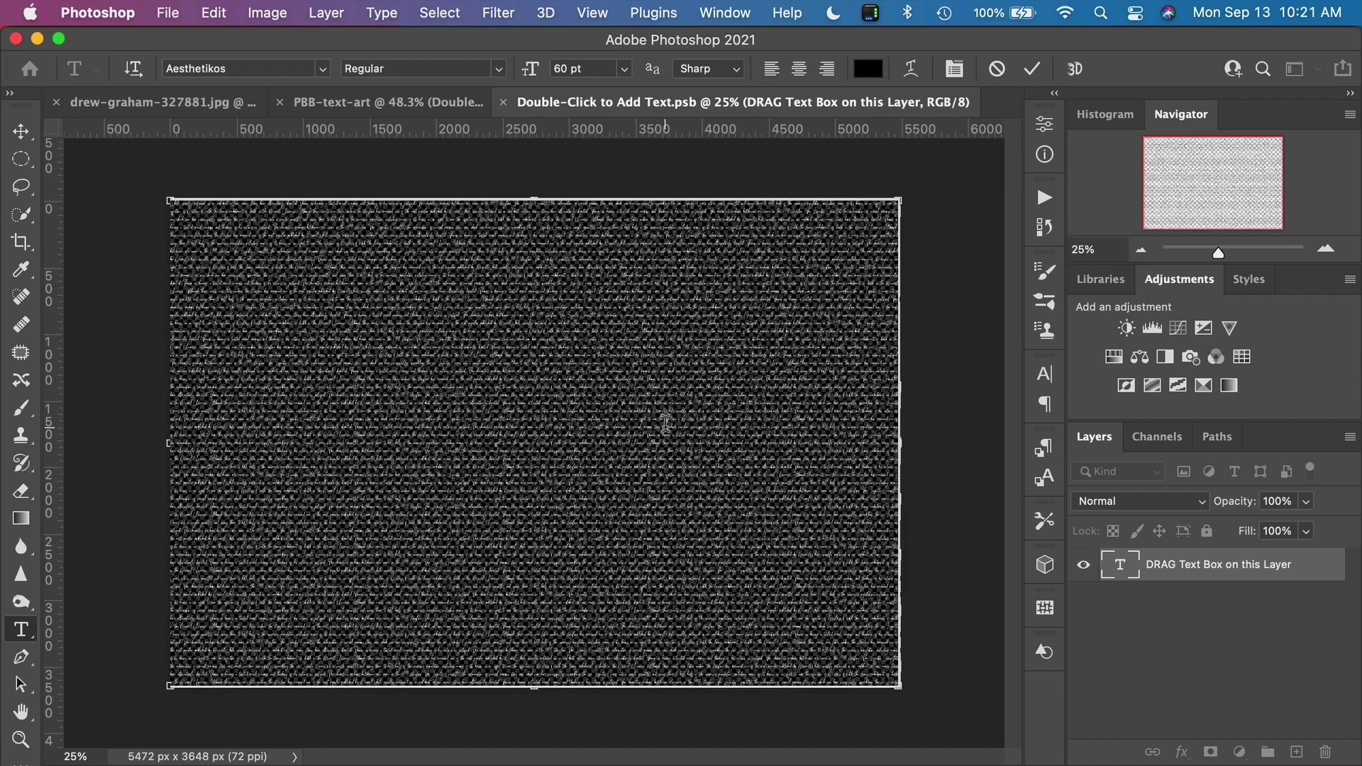
Change the selected text's font to Clementine, commit the edit, and save and close the smart object.
{"action": "left_click", "coordinate": [324, 69]}
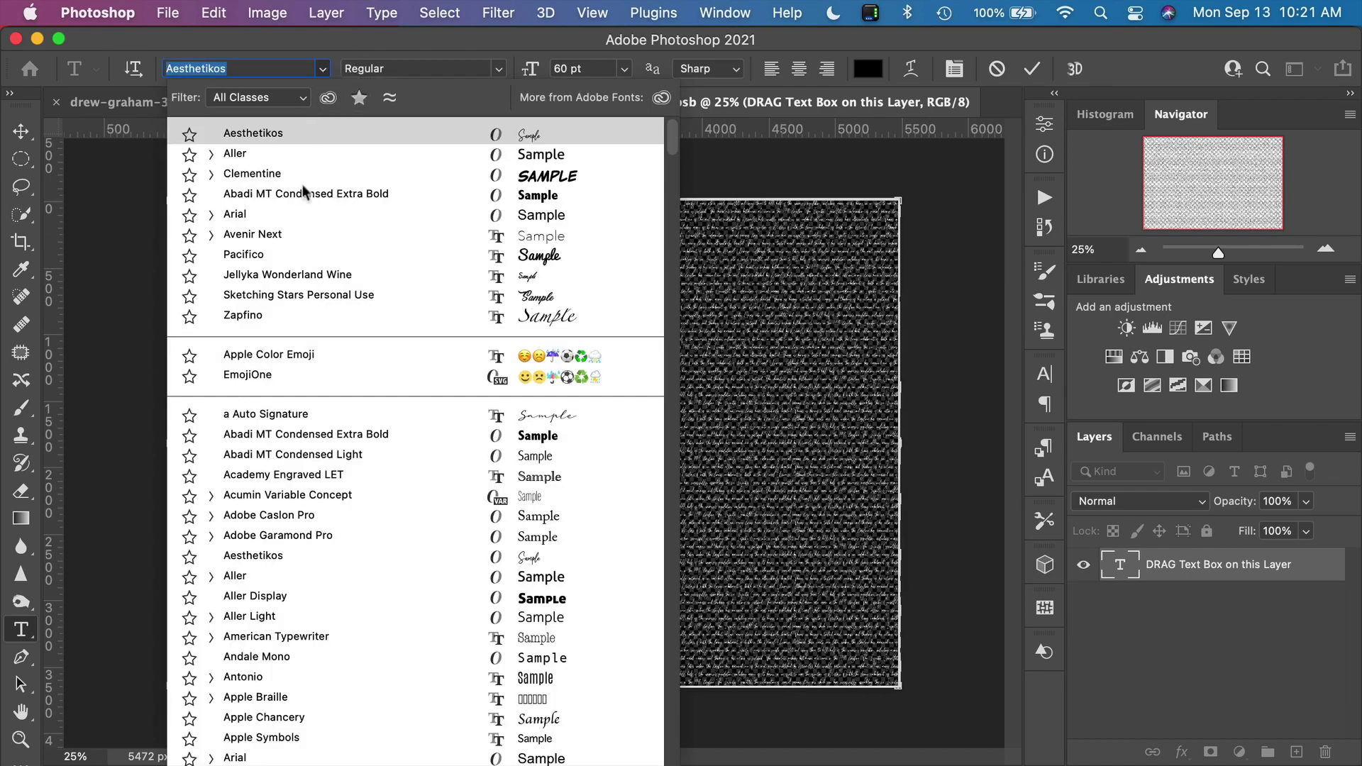
{"action": "key", "text": "Down"}
{"action": "key", "text": "Down"}
{"action": "key", "text": "Down"}
{"action": "key", "text": "Down"}
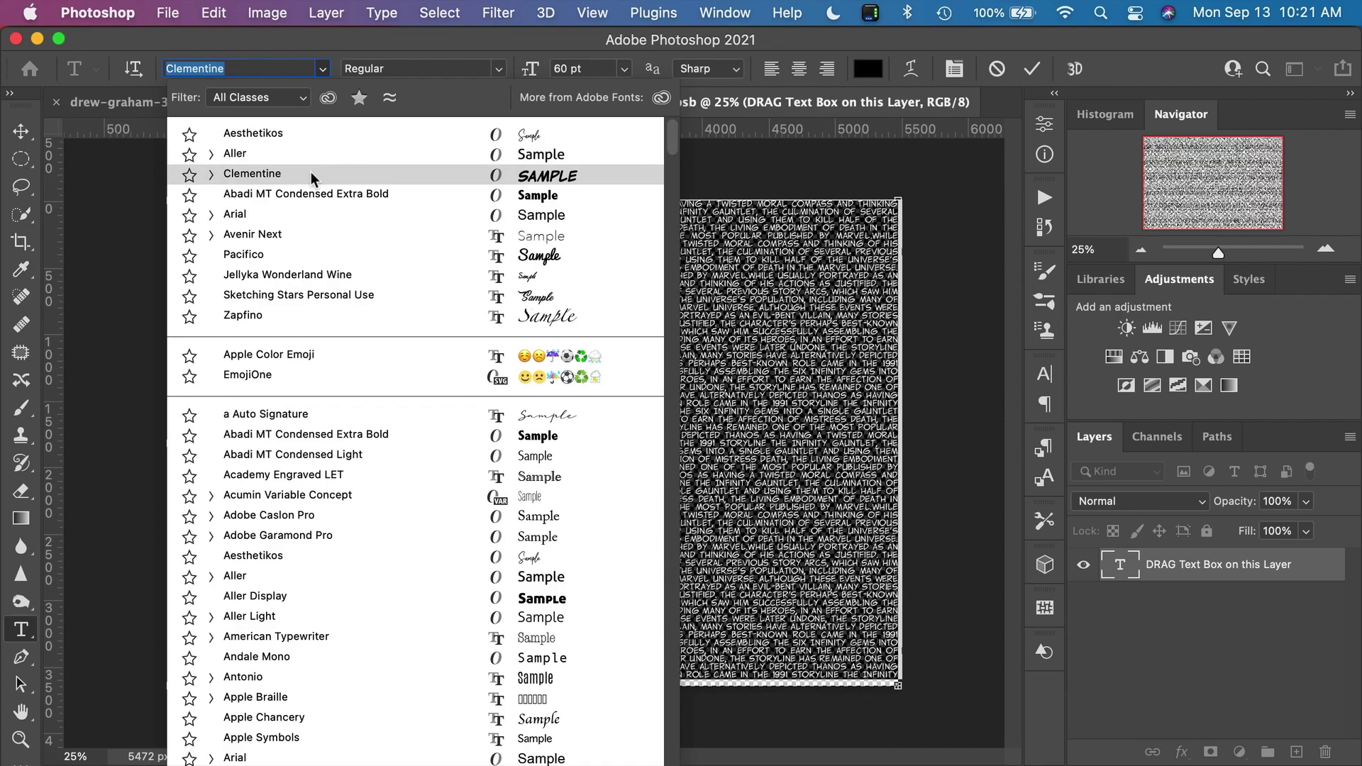
{"action": "left_click", "coordinate": [311, 172]}
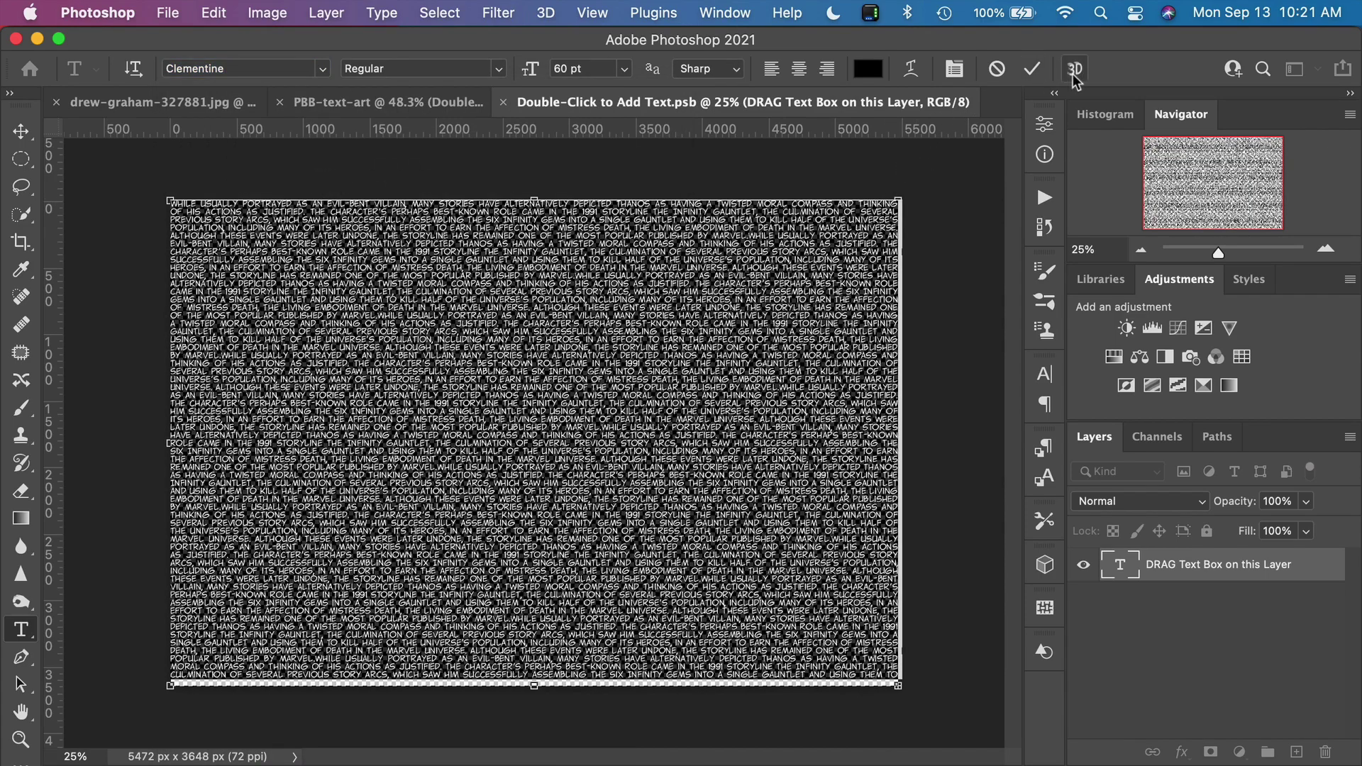
{"action": "left_click", "coordinate": [1033, 69]}
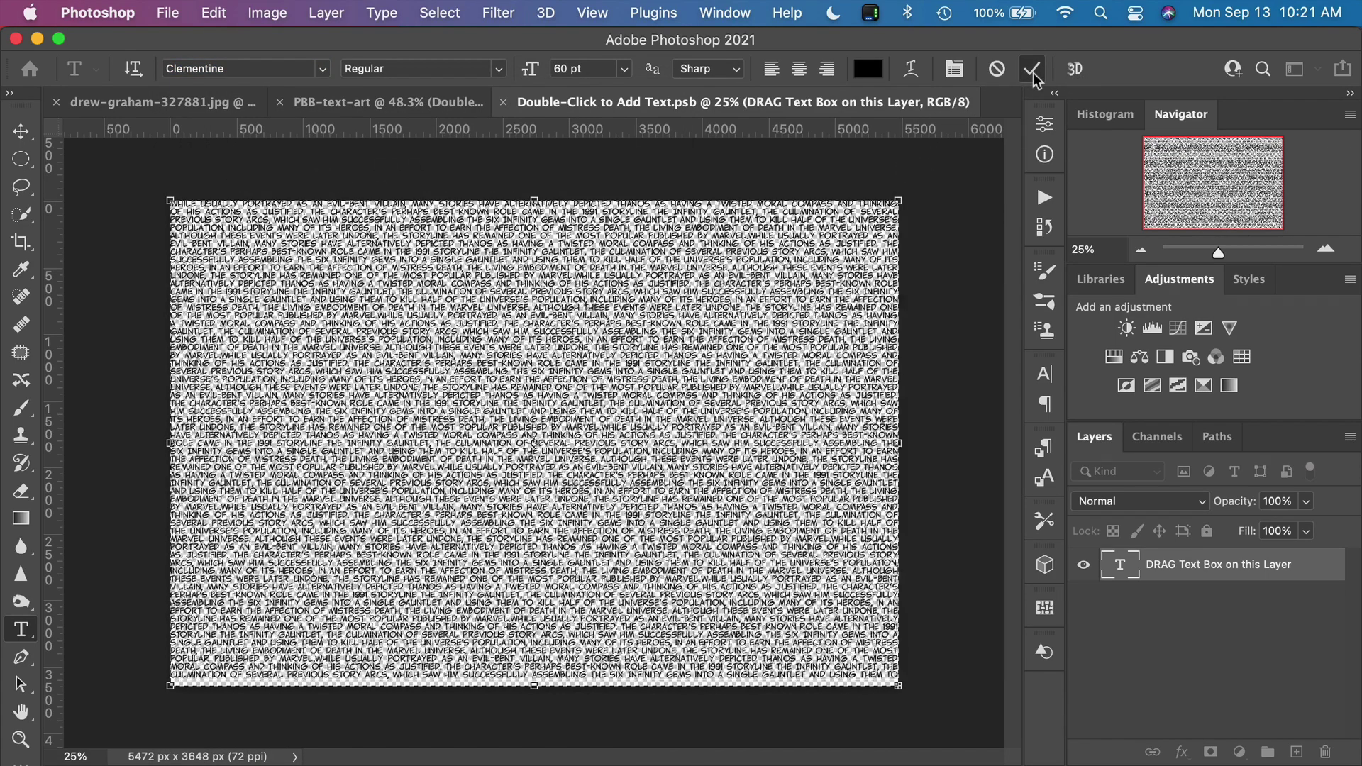
{"action": "left_click", "coordinate": [492, 103]}
{"action": "left_click", "coordinate": [634, 343]}
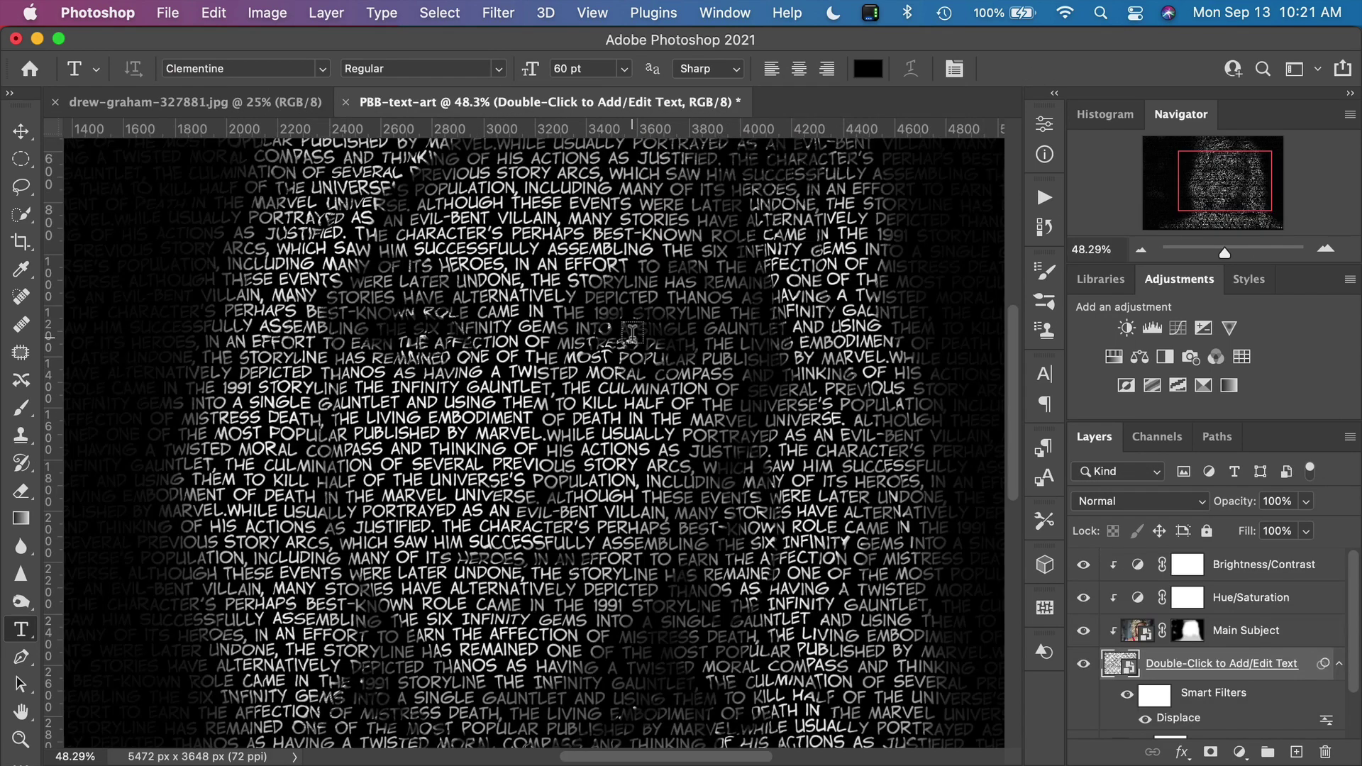
Set the Brightness/Contrast adjustment's brightness to 12 and close its settings.
{"action": "scroll", "coordinate": [631, 332], "scroll_direction": "down", "scroll_amount": 5}
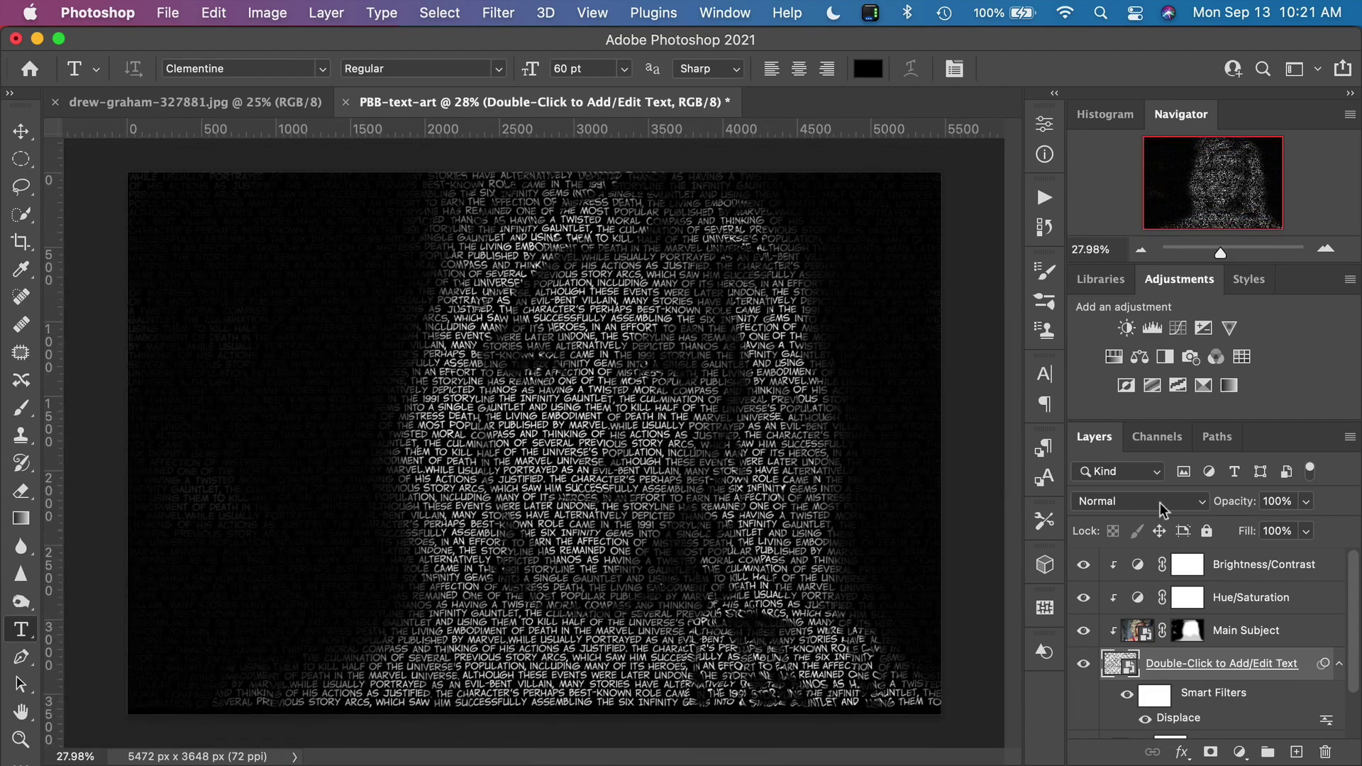
{"action": "double_click", "coordinate": [1138, 564]}
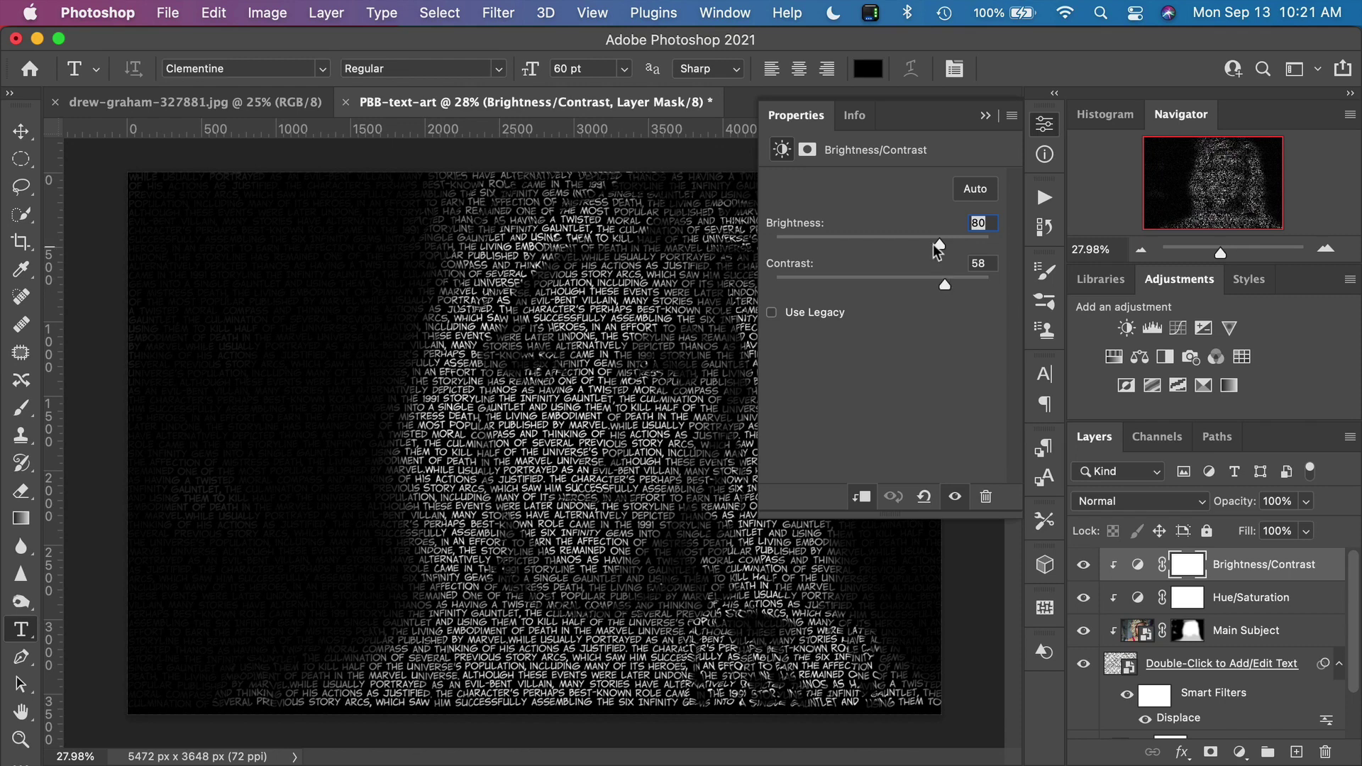
{"action": "left_click_drag", "start_coordinate": [934, 244], "coordinate": [891, 243]}
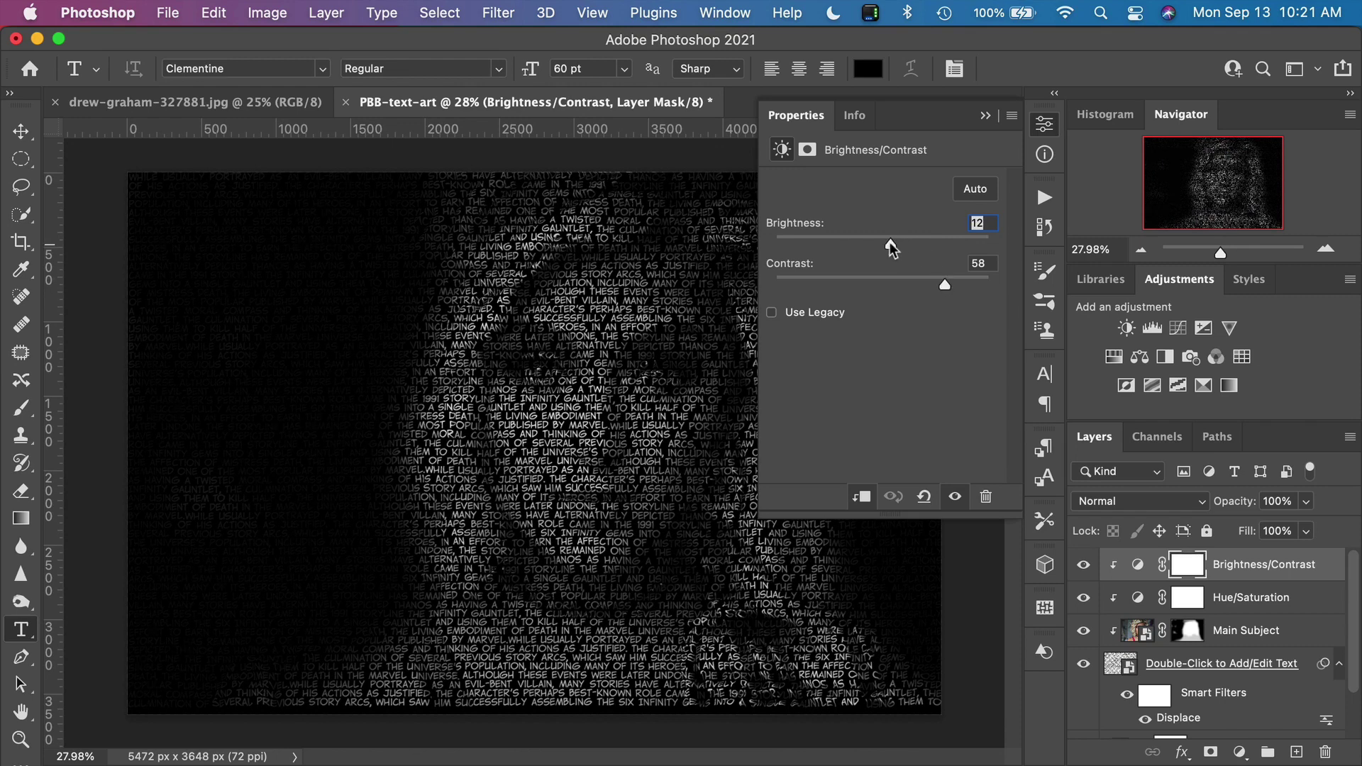
{"action": "left_click", "coordinate": [981, 120]}
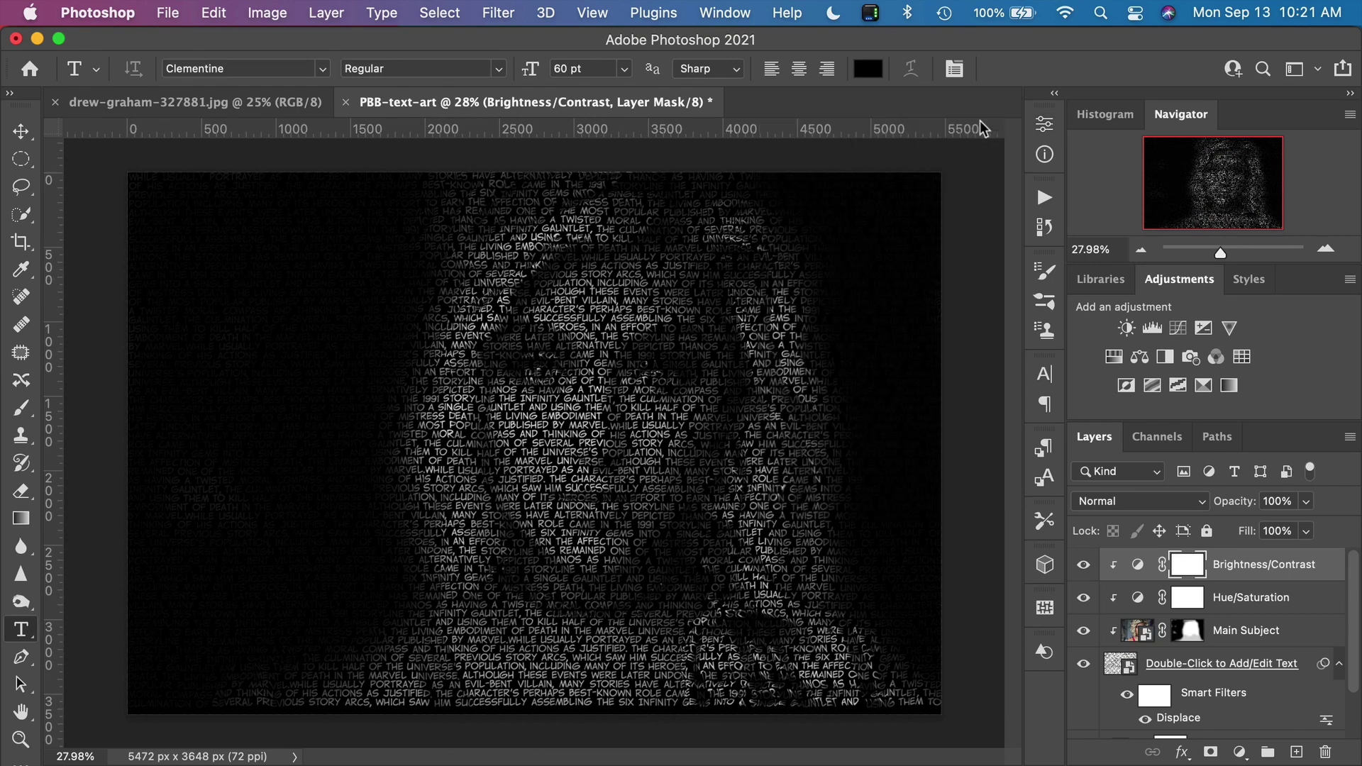